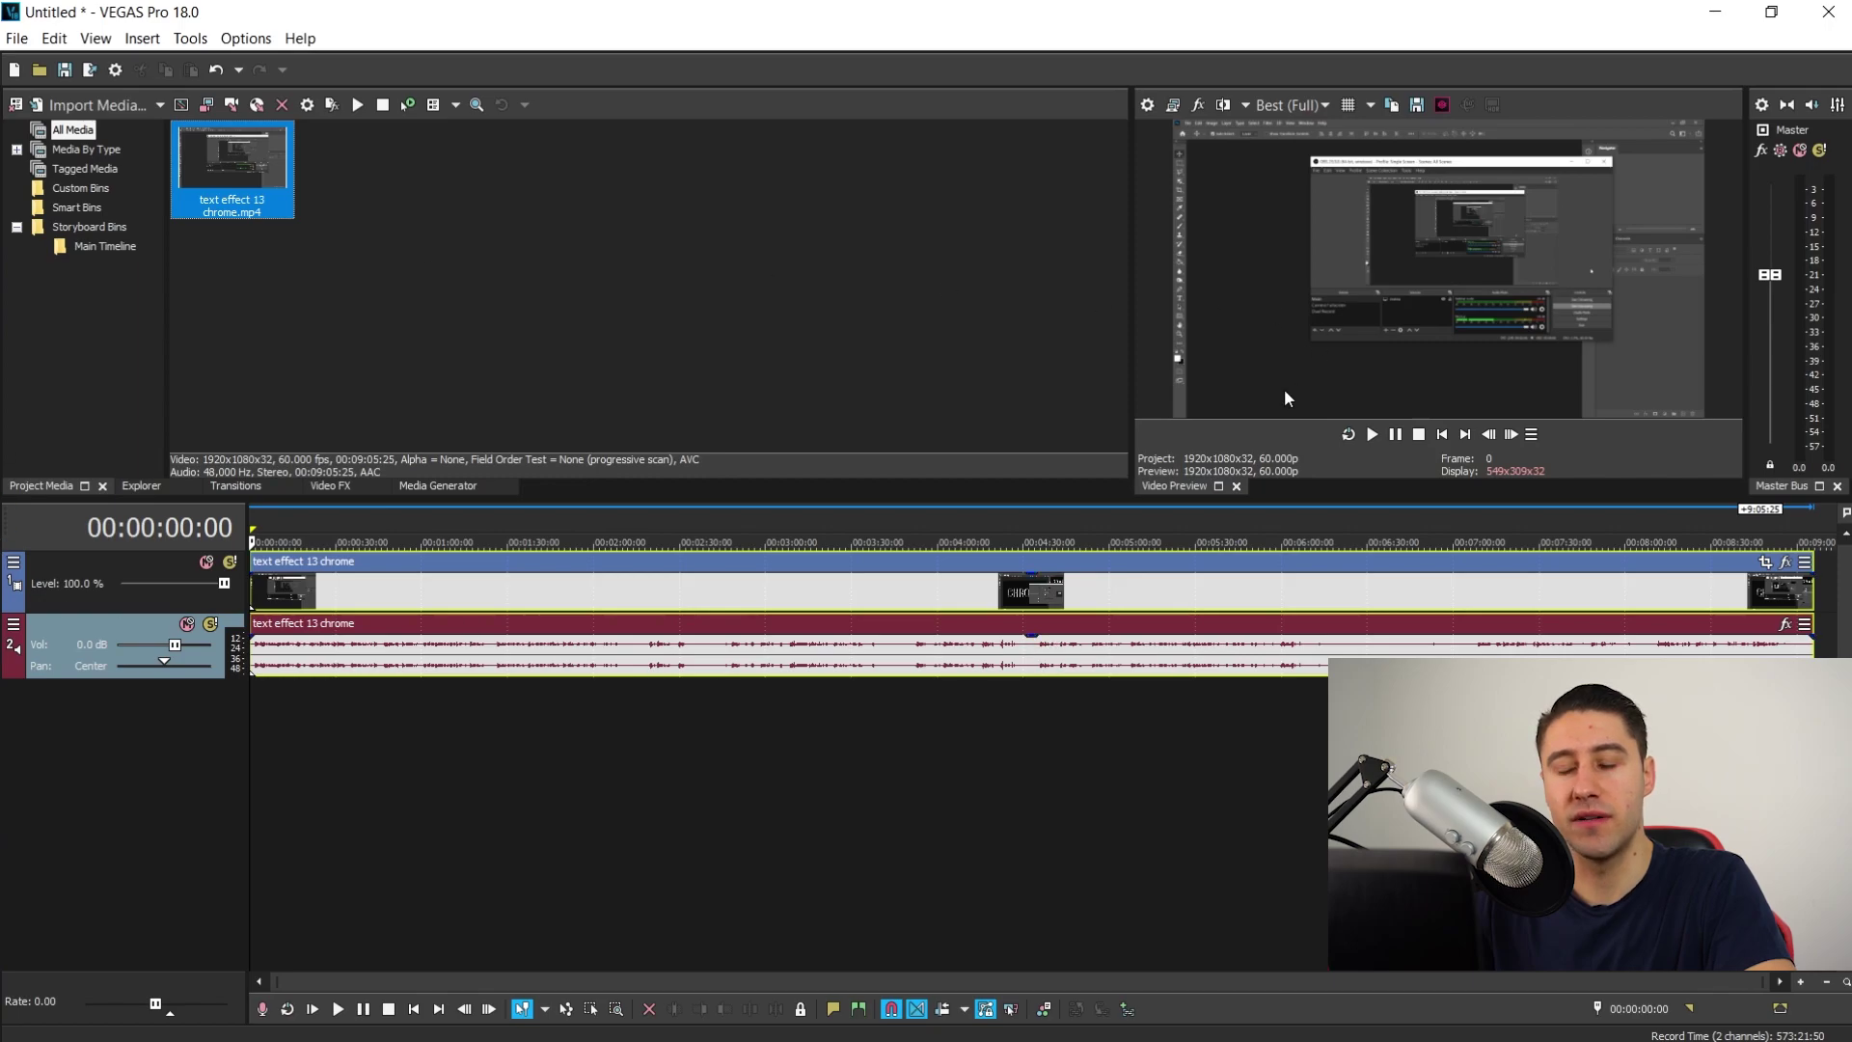
Delete the video track so only audio remains, then select everything and open Render As.
{"action": "left_click", "coordinate": [303, 585]}
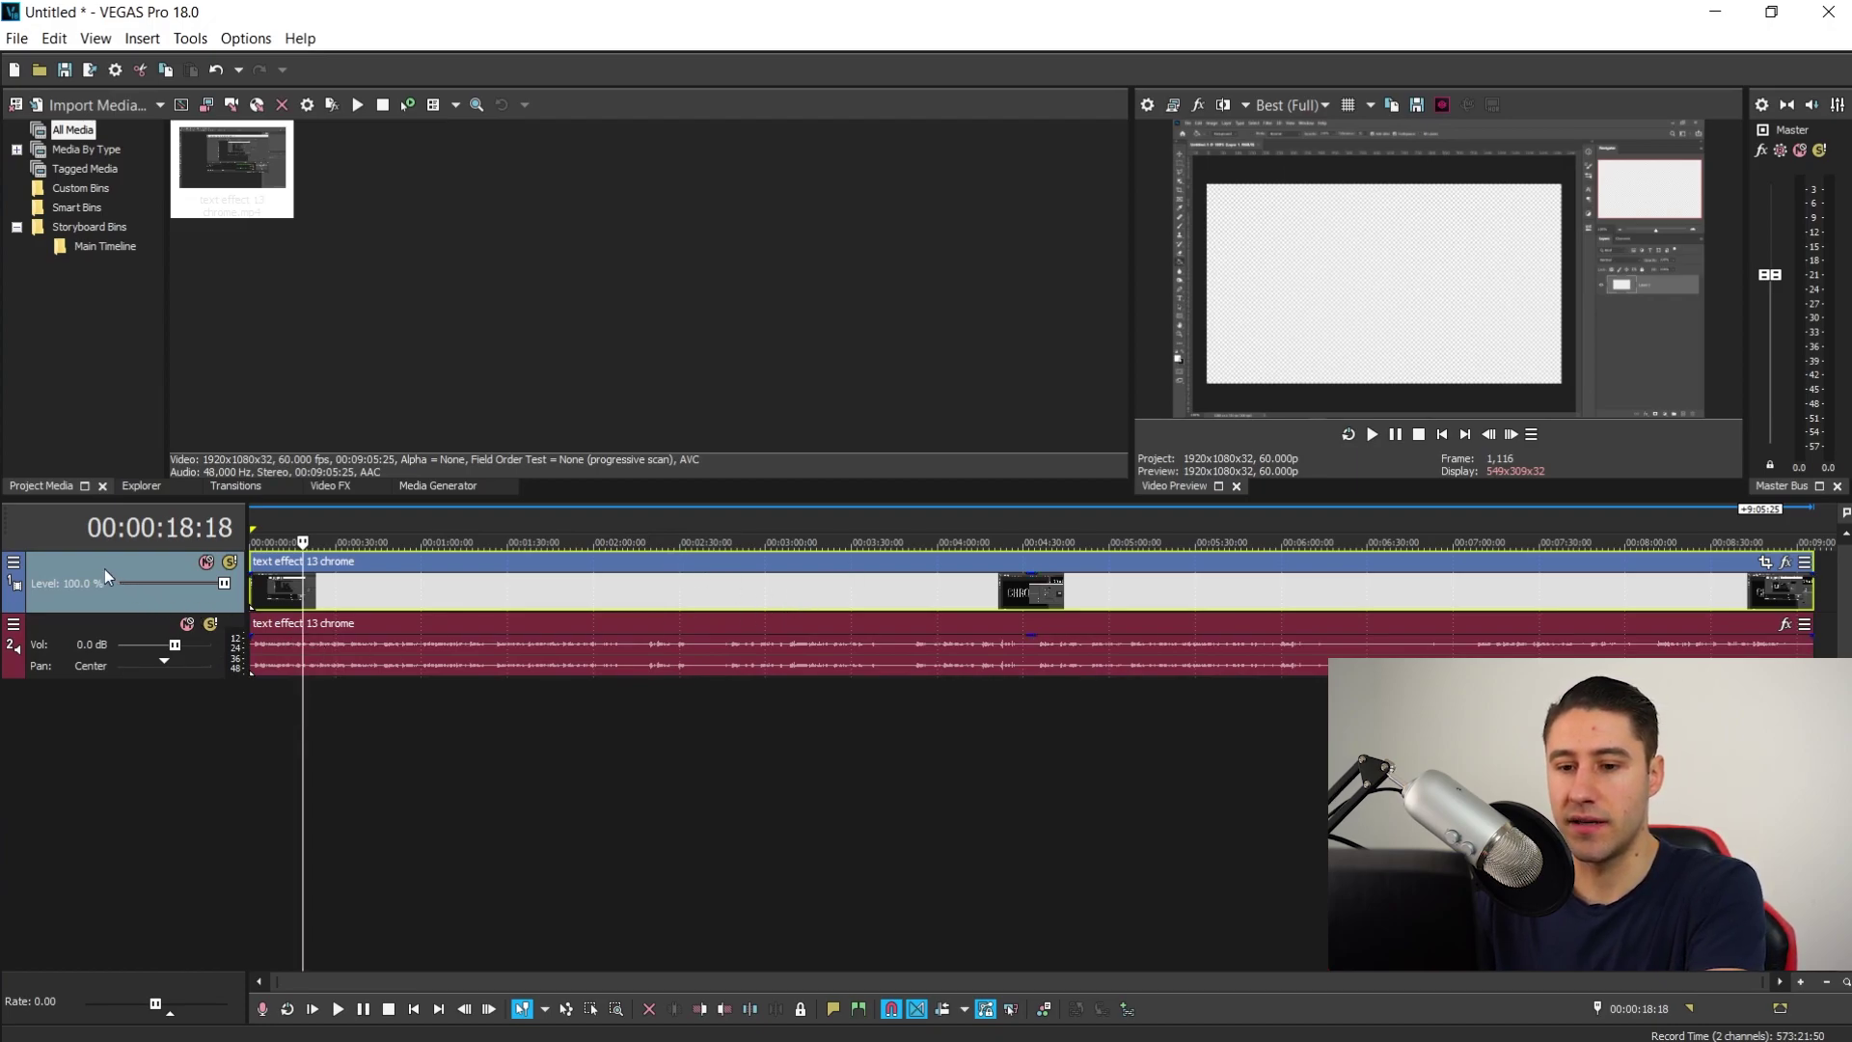
{"action": "key", "text": "Delete"}
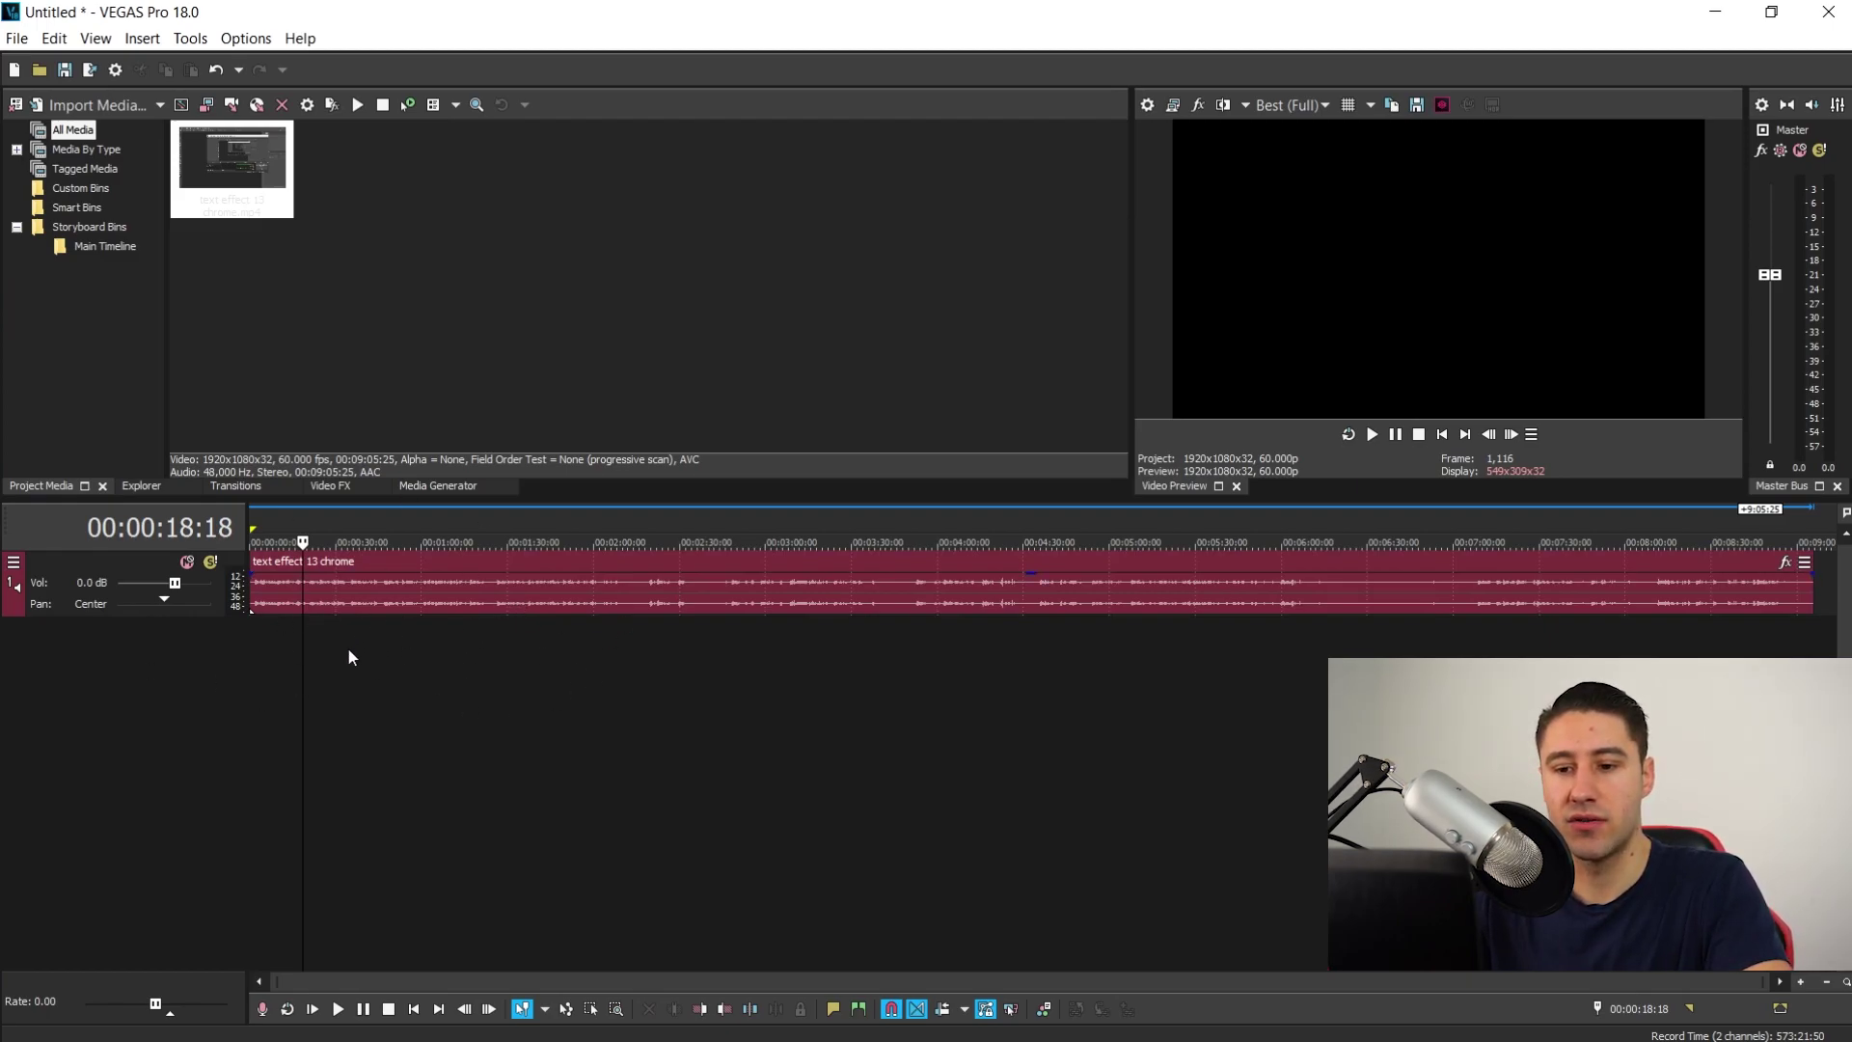
{"action": "key", "text": "ctrl+a"}
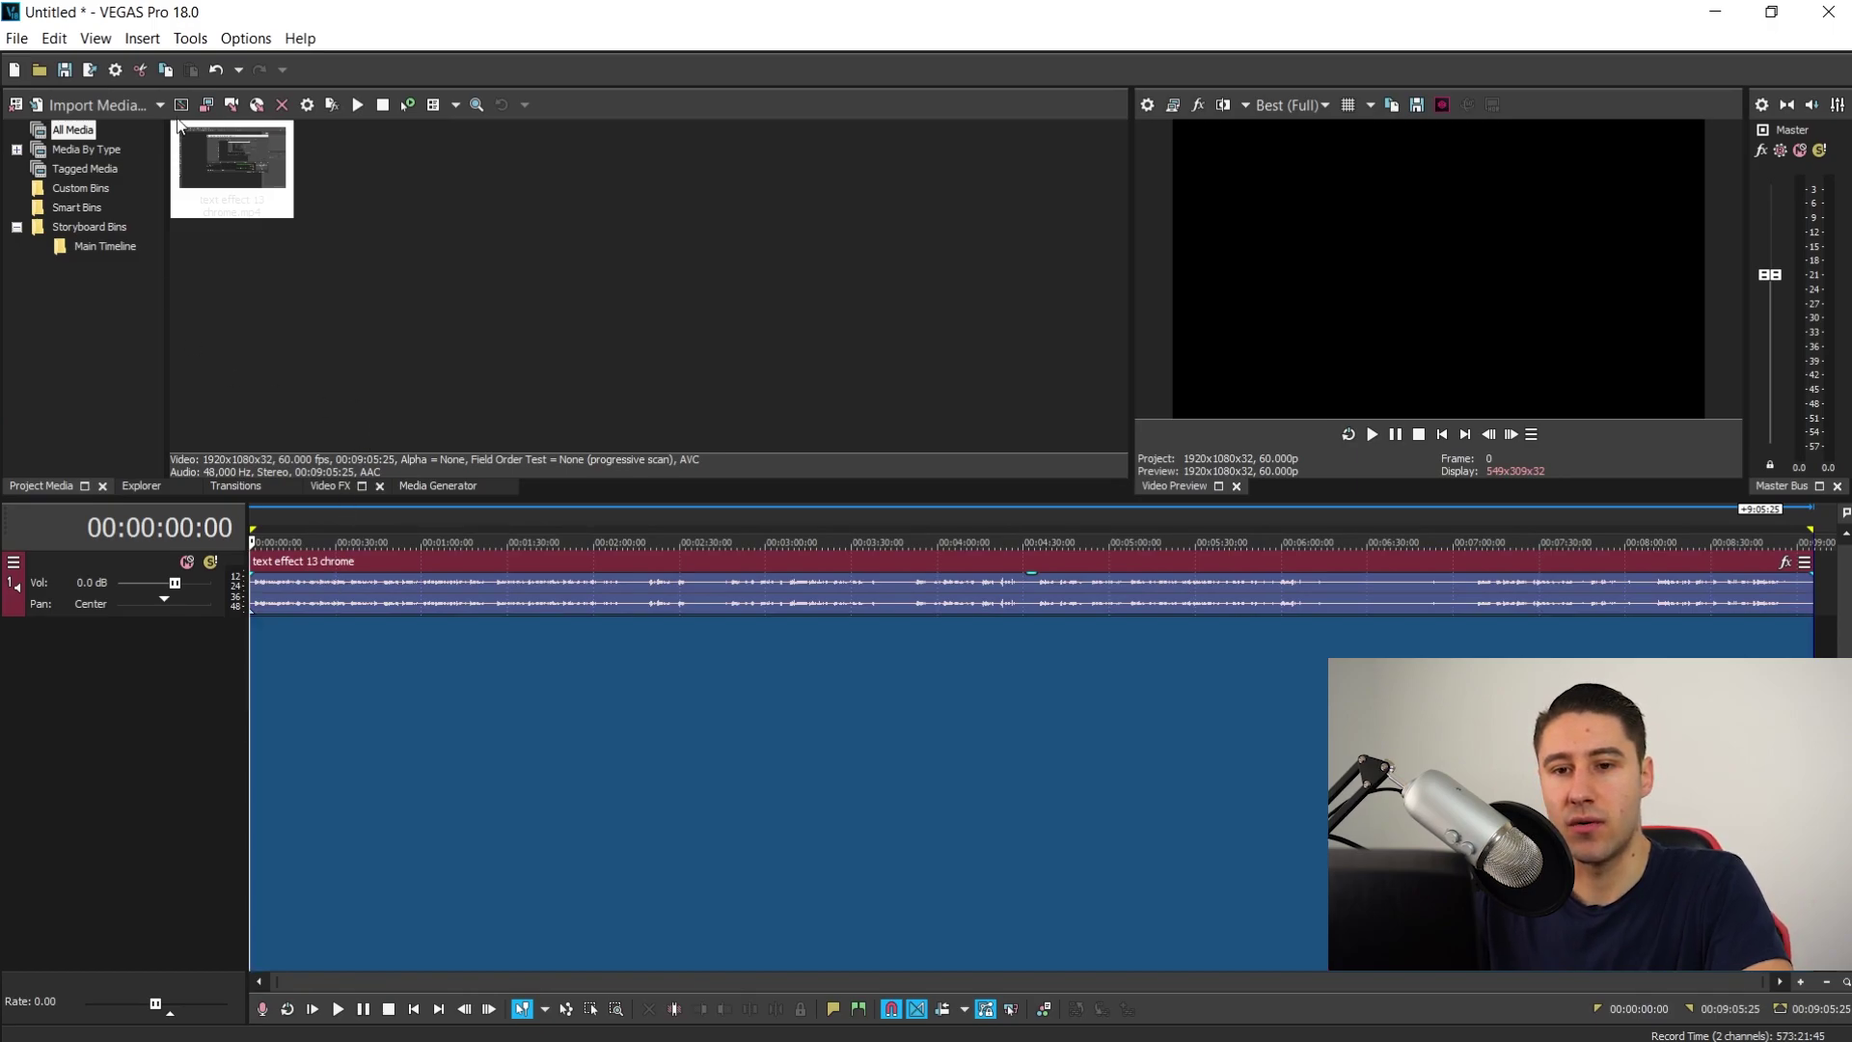
{"action": "left_click", "coordinate": [85, 71]}
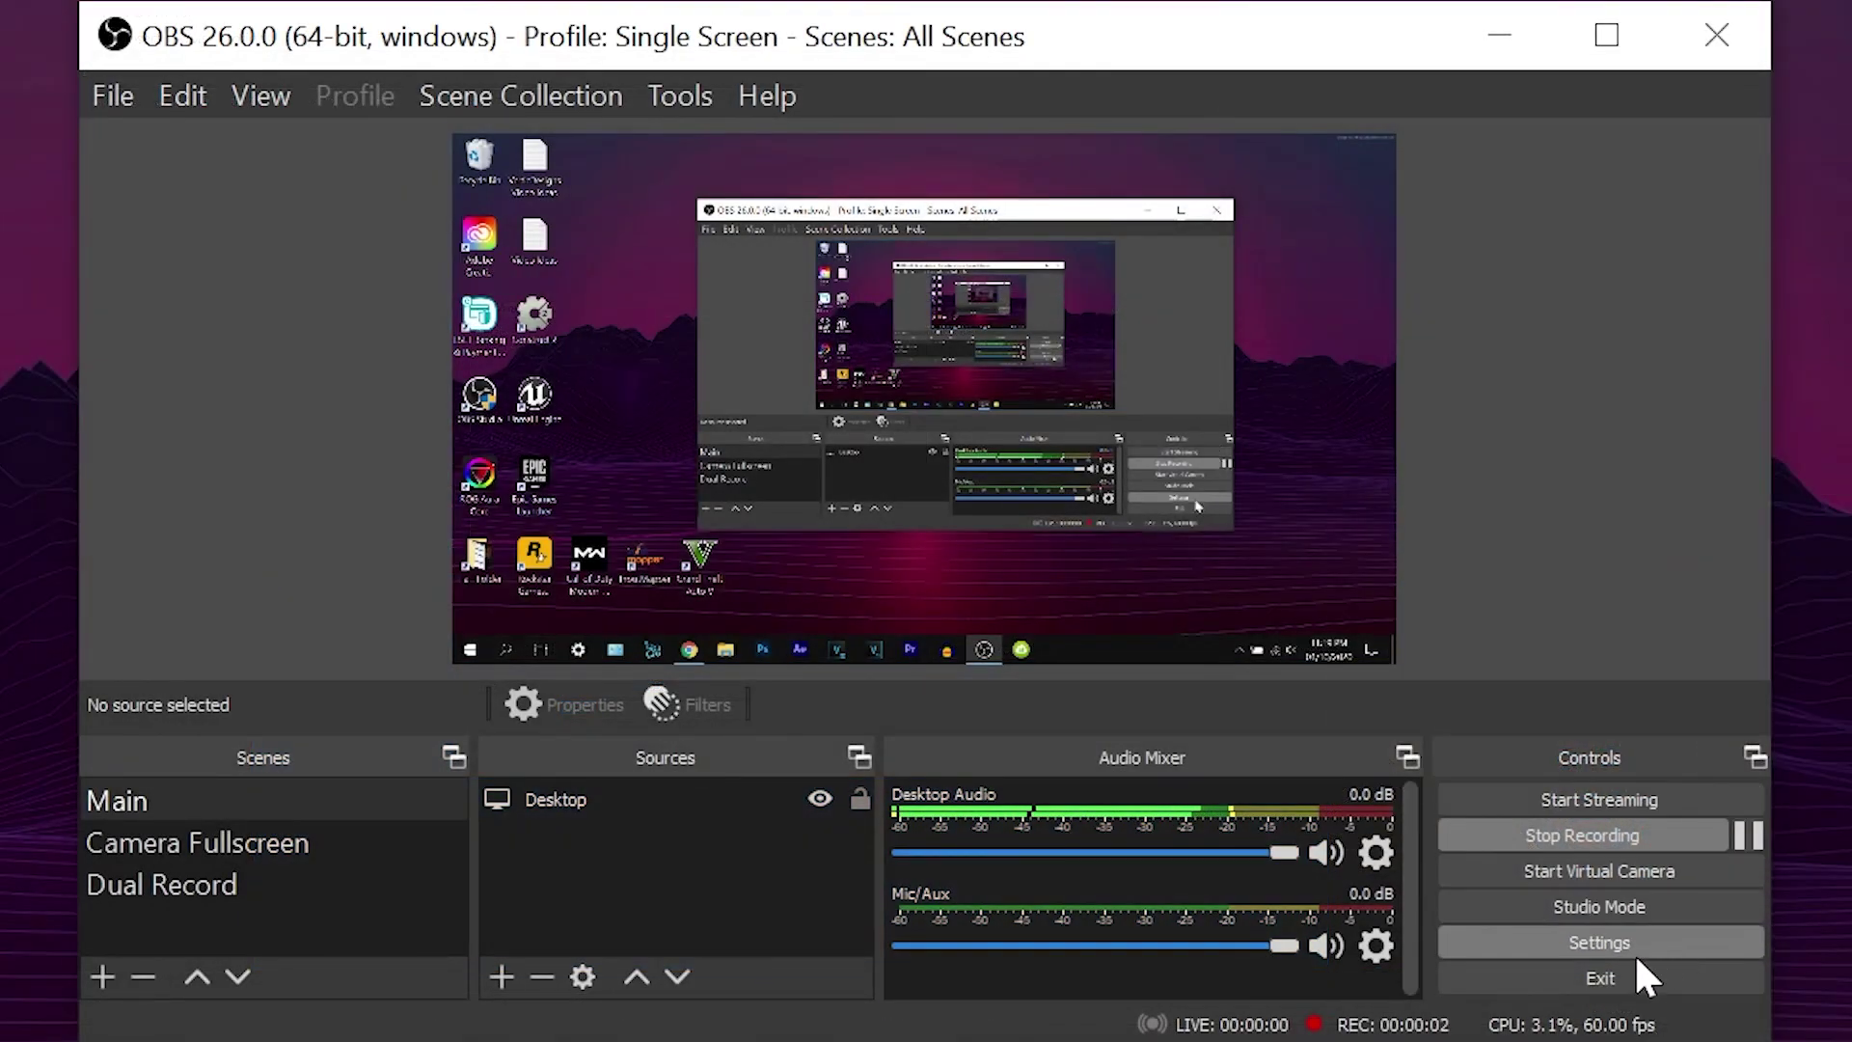
Show the Recording tab of the Output page in OBS Studio's settings.
{"action": "left_click", "coordinate": [1593, 942]}
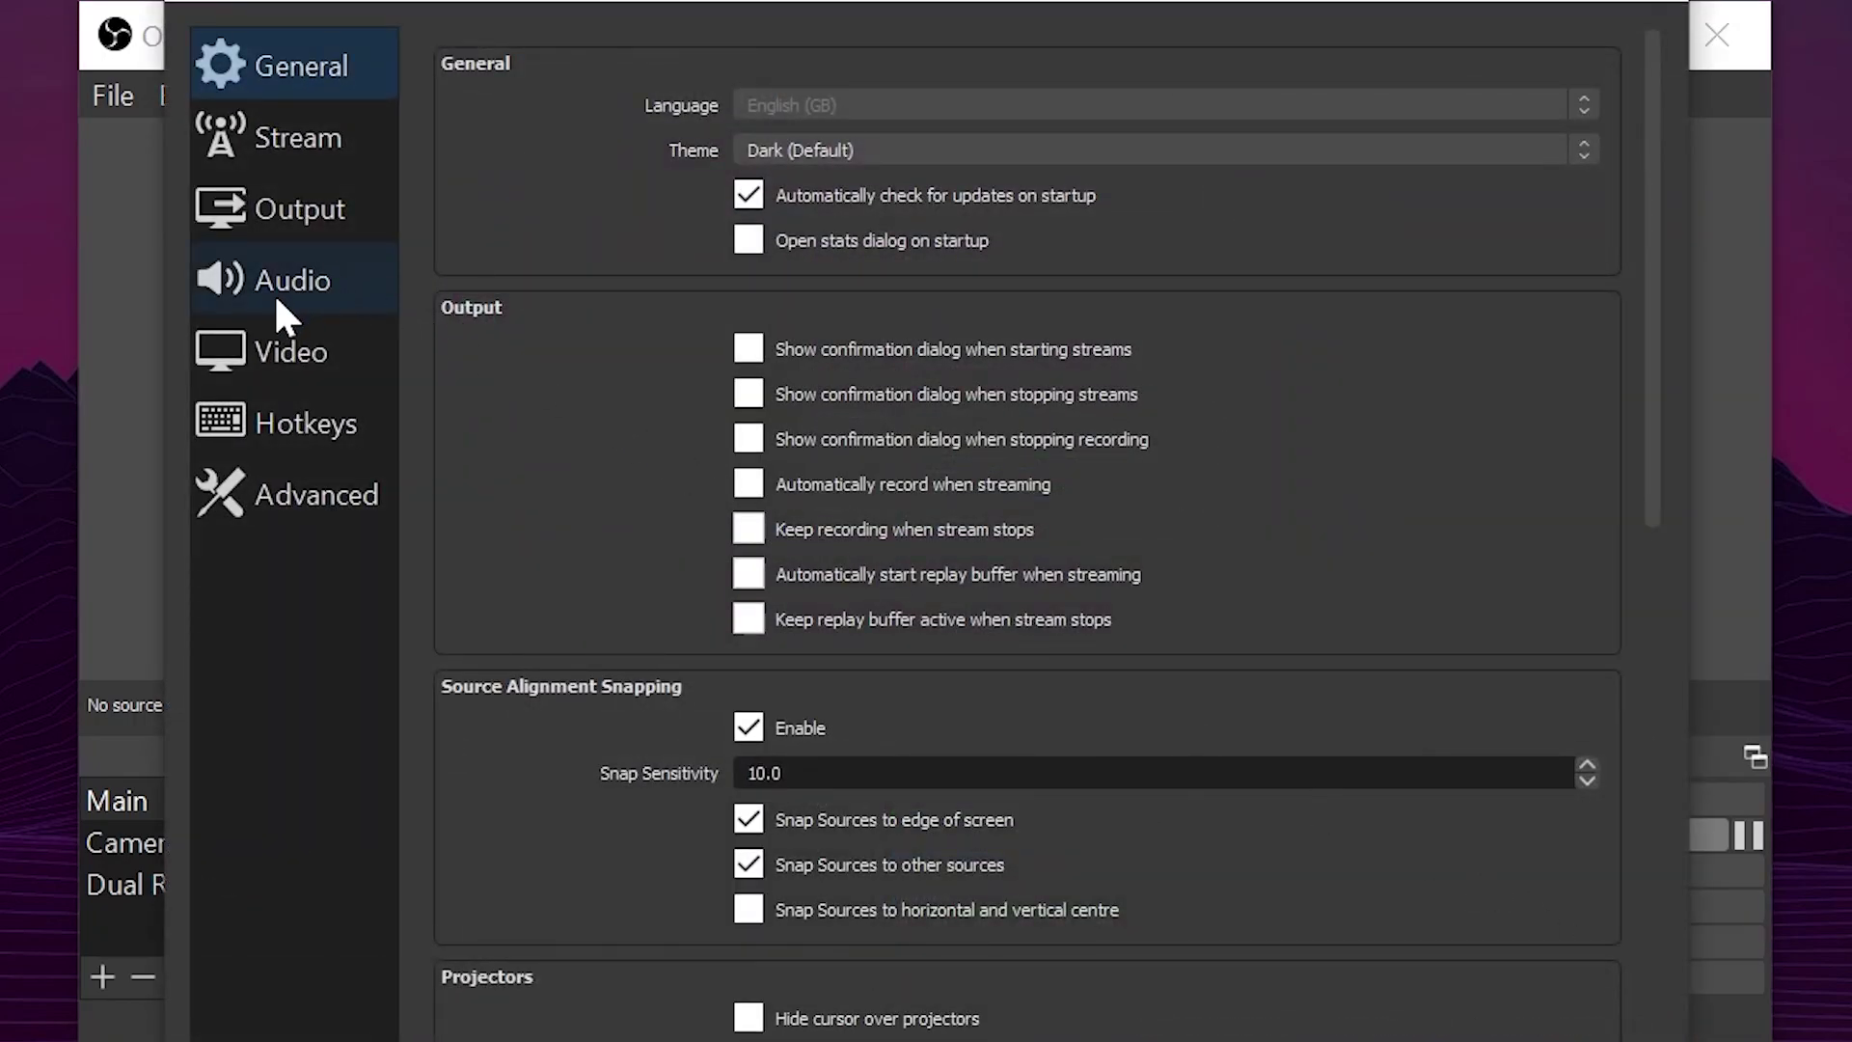
{"action": "left_click", "coordinate": [294, 207]}
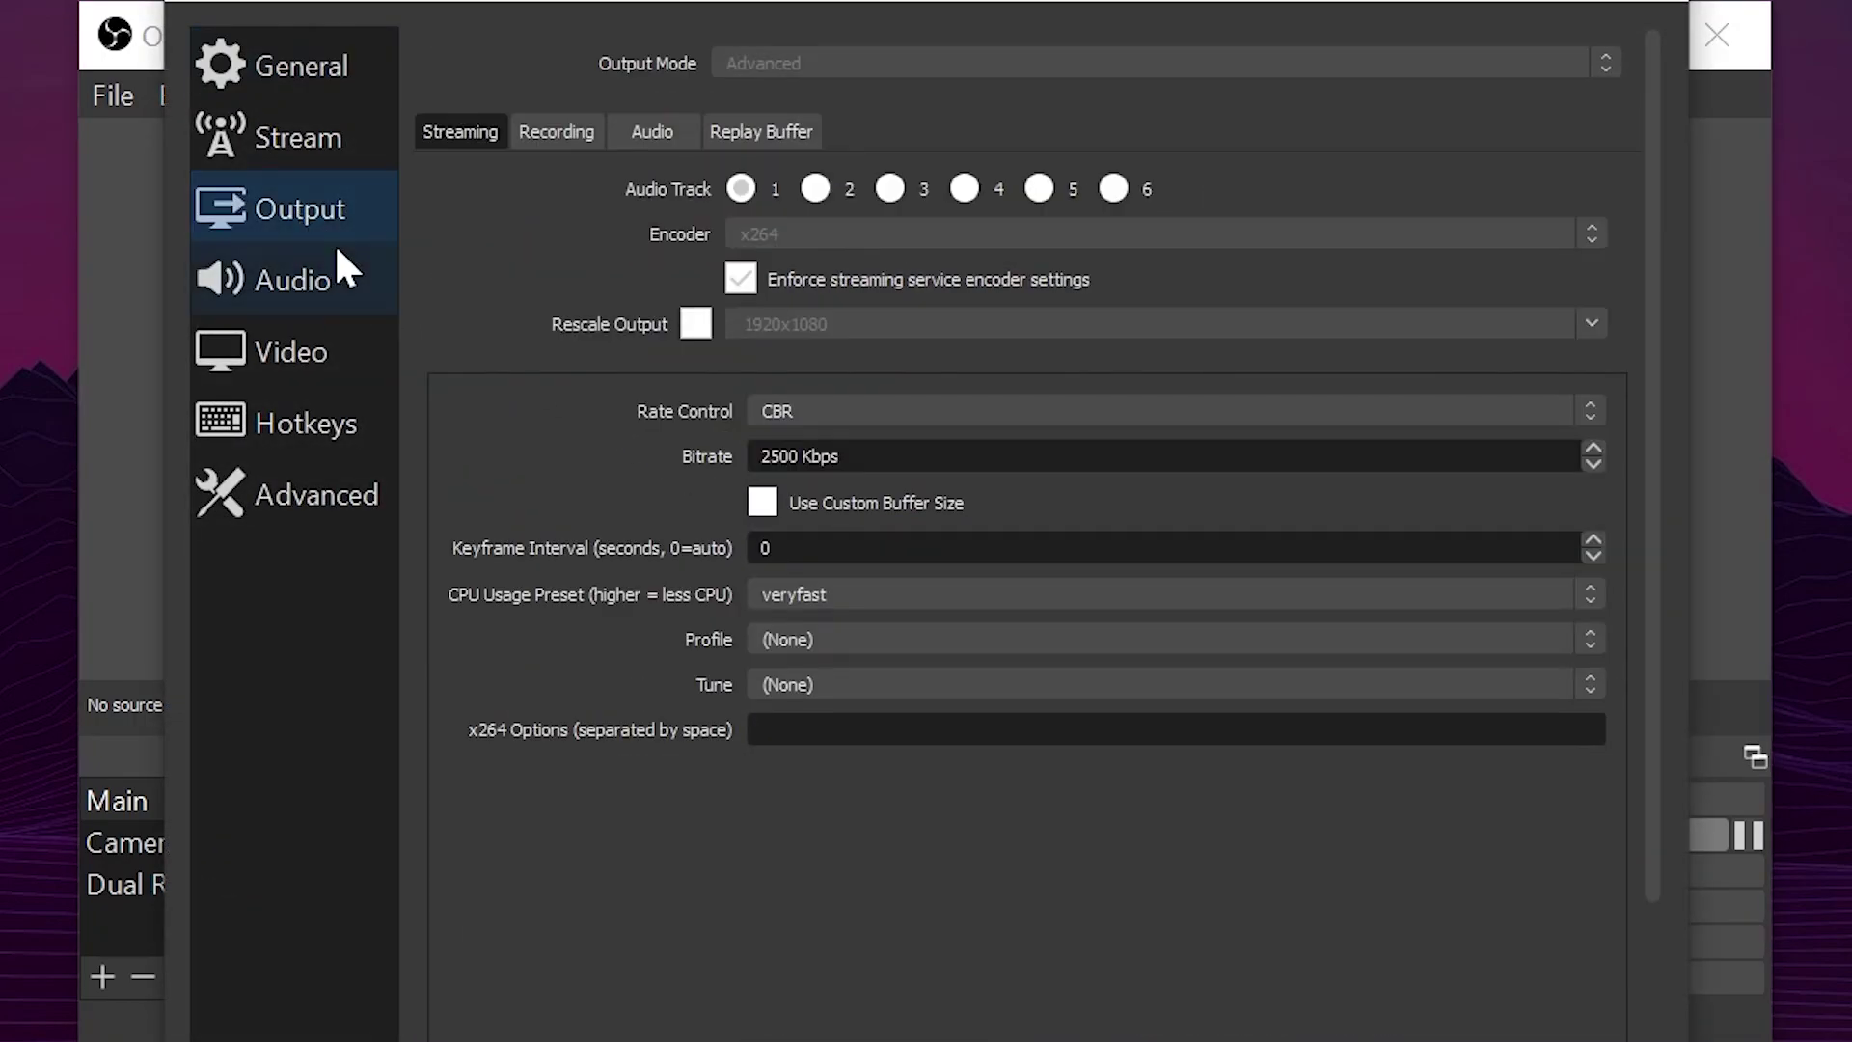
{"action": "left_click", "coordinate": [579, 130]}
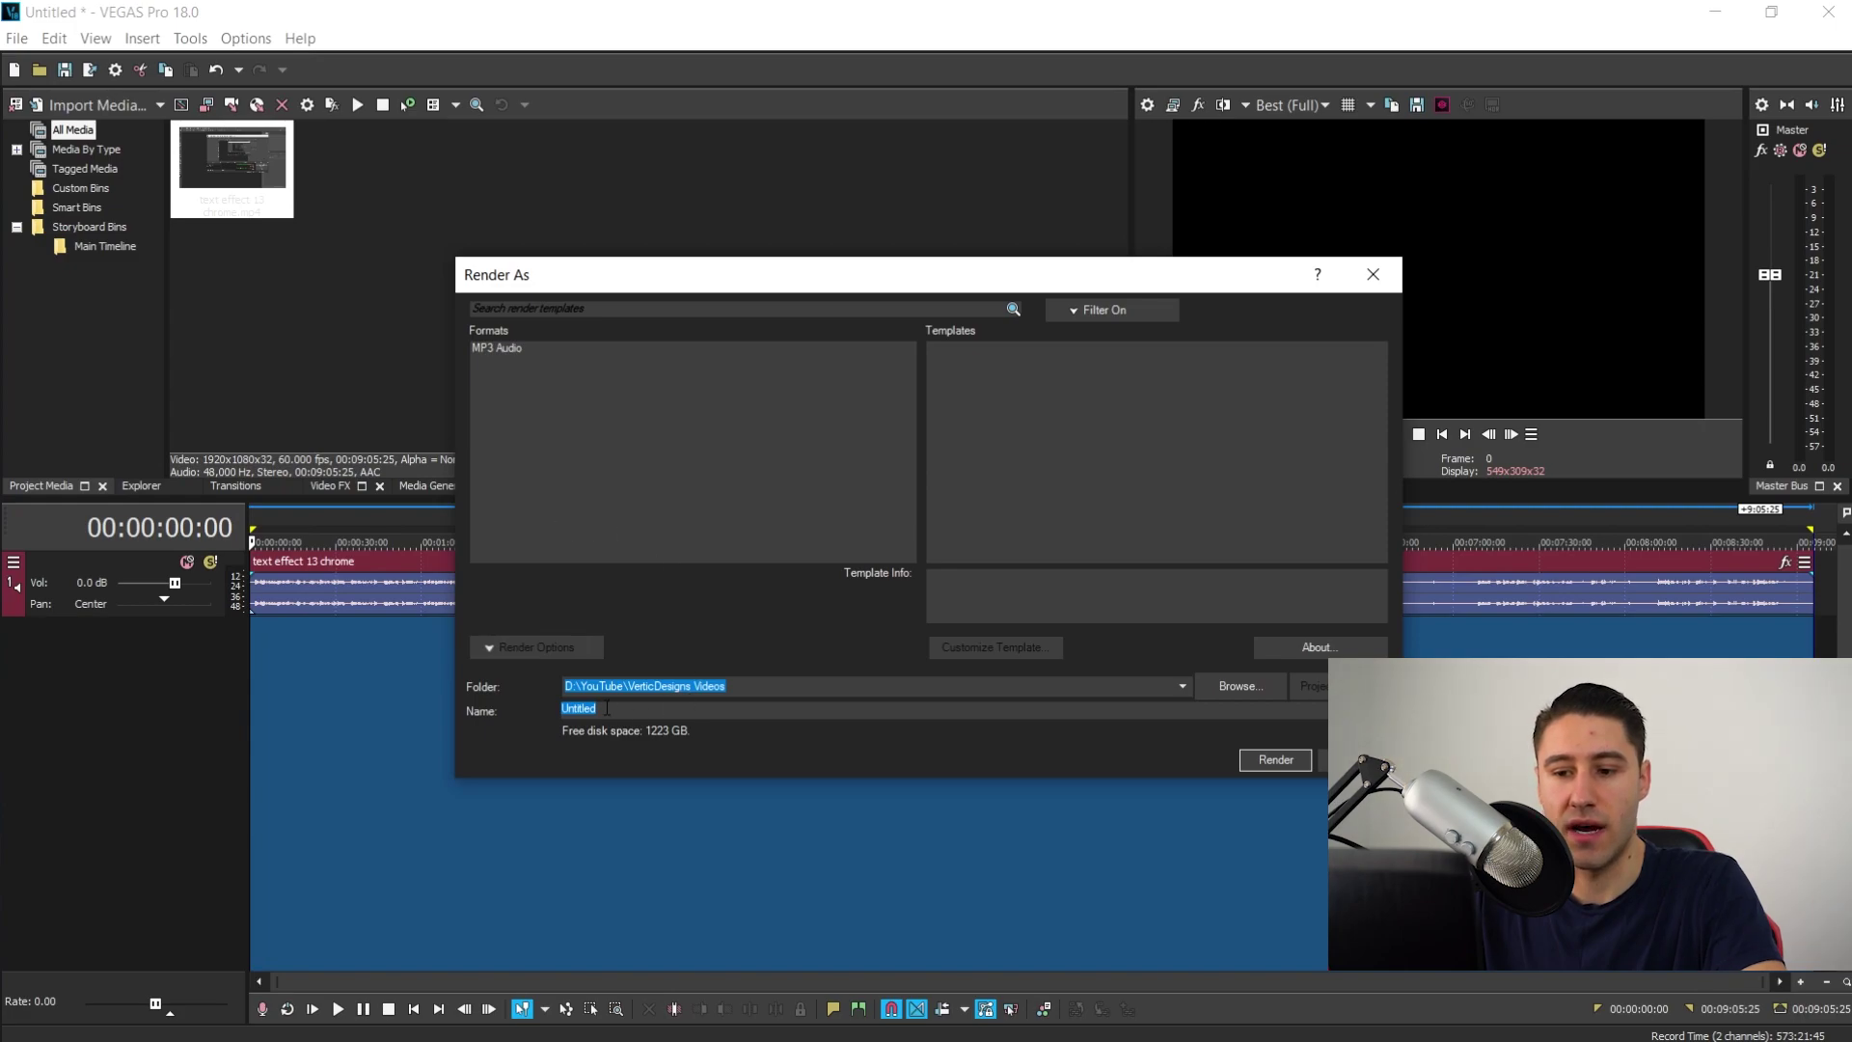
Render the audio as 'chrome text effect voice' using MP3 Audio with the HD Audio template.
{"action": "key", "text": "Tab"}
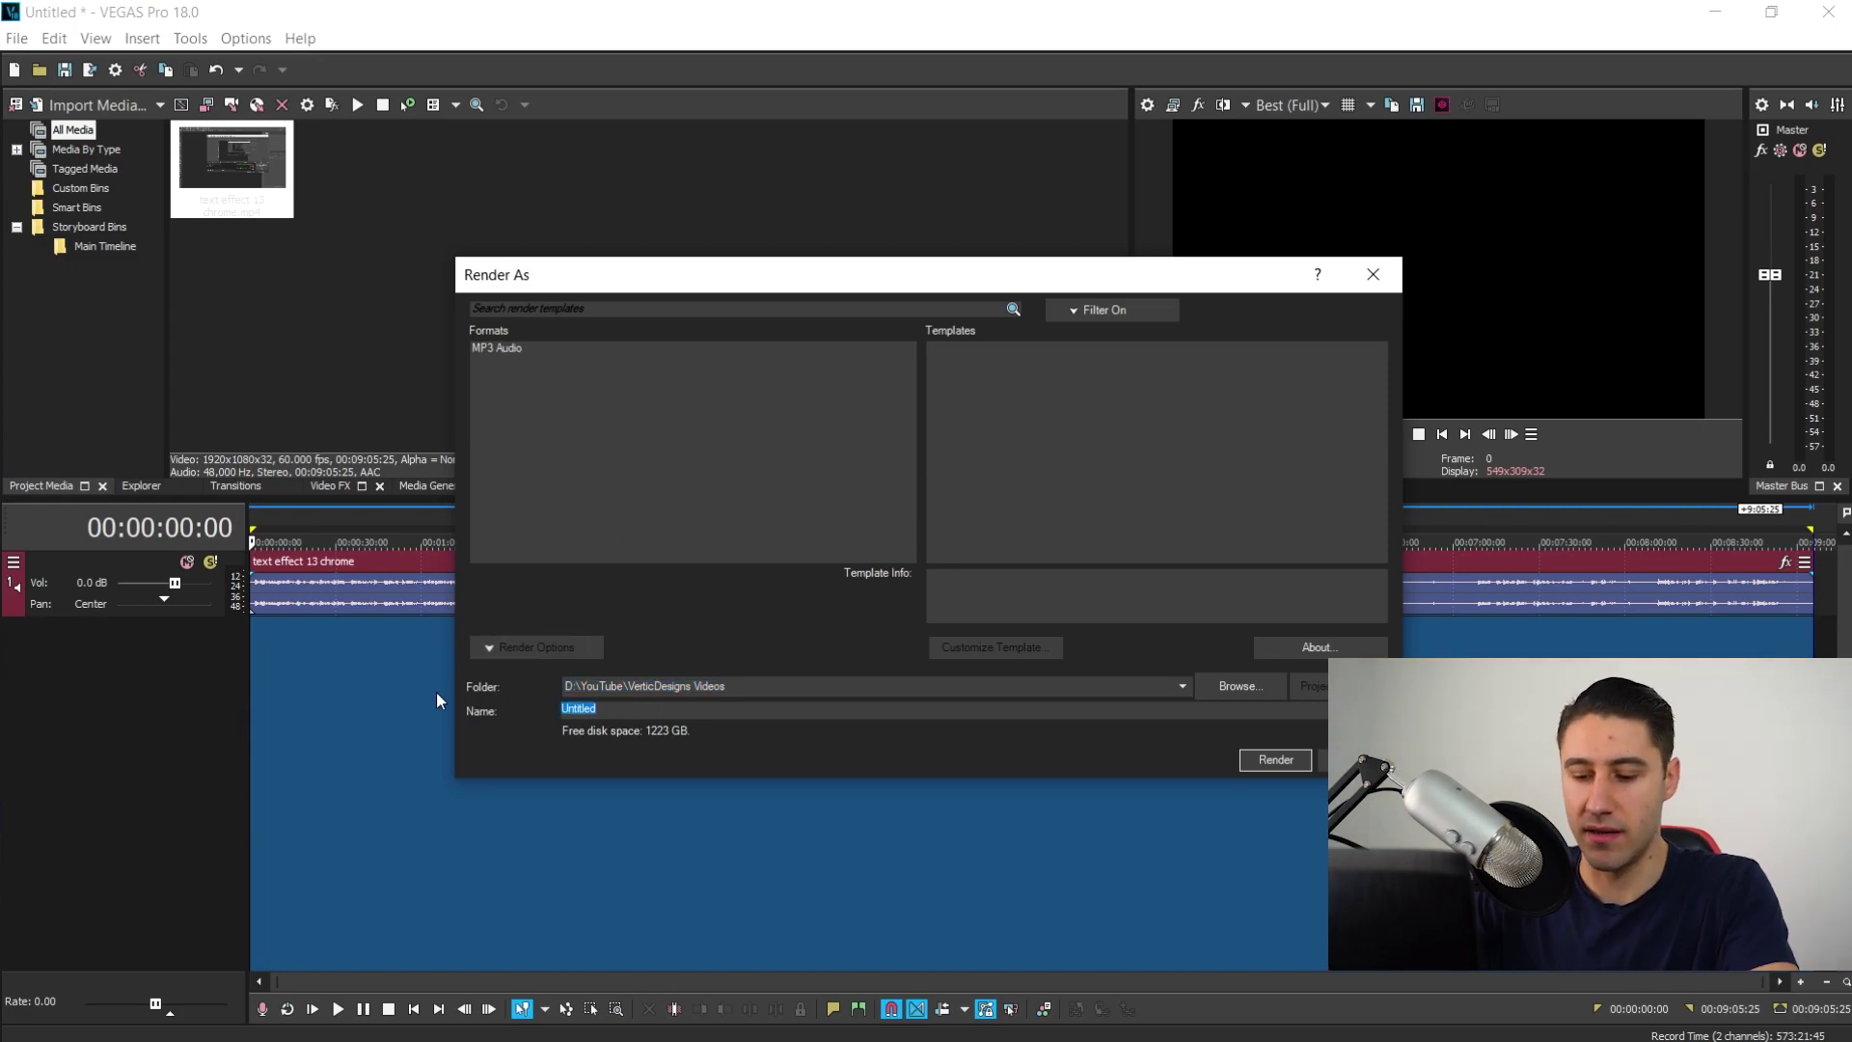
{"action": "type", "text": "chrome text effect voice"}
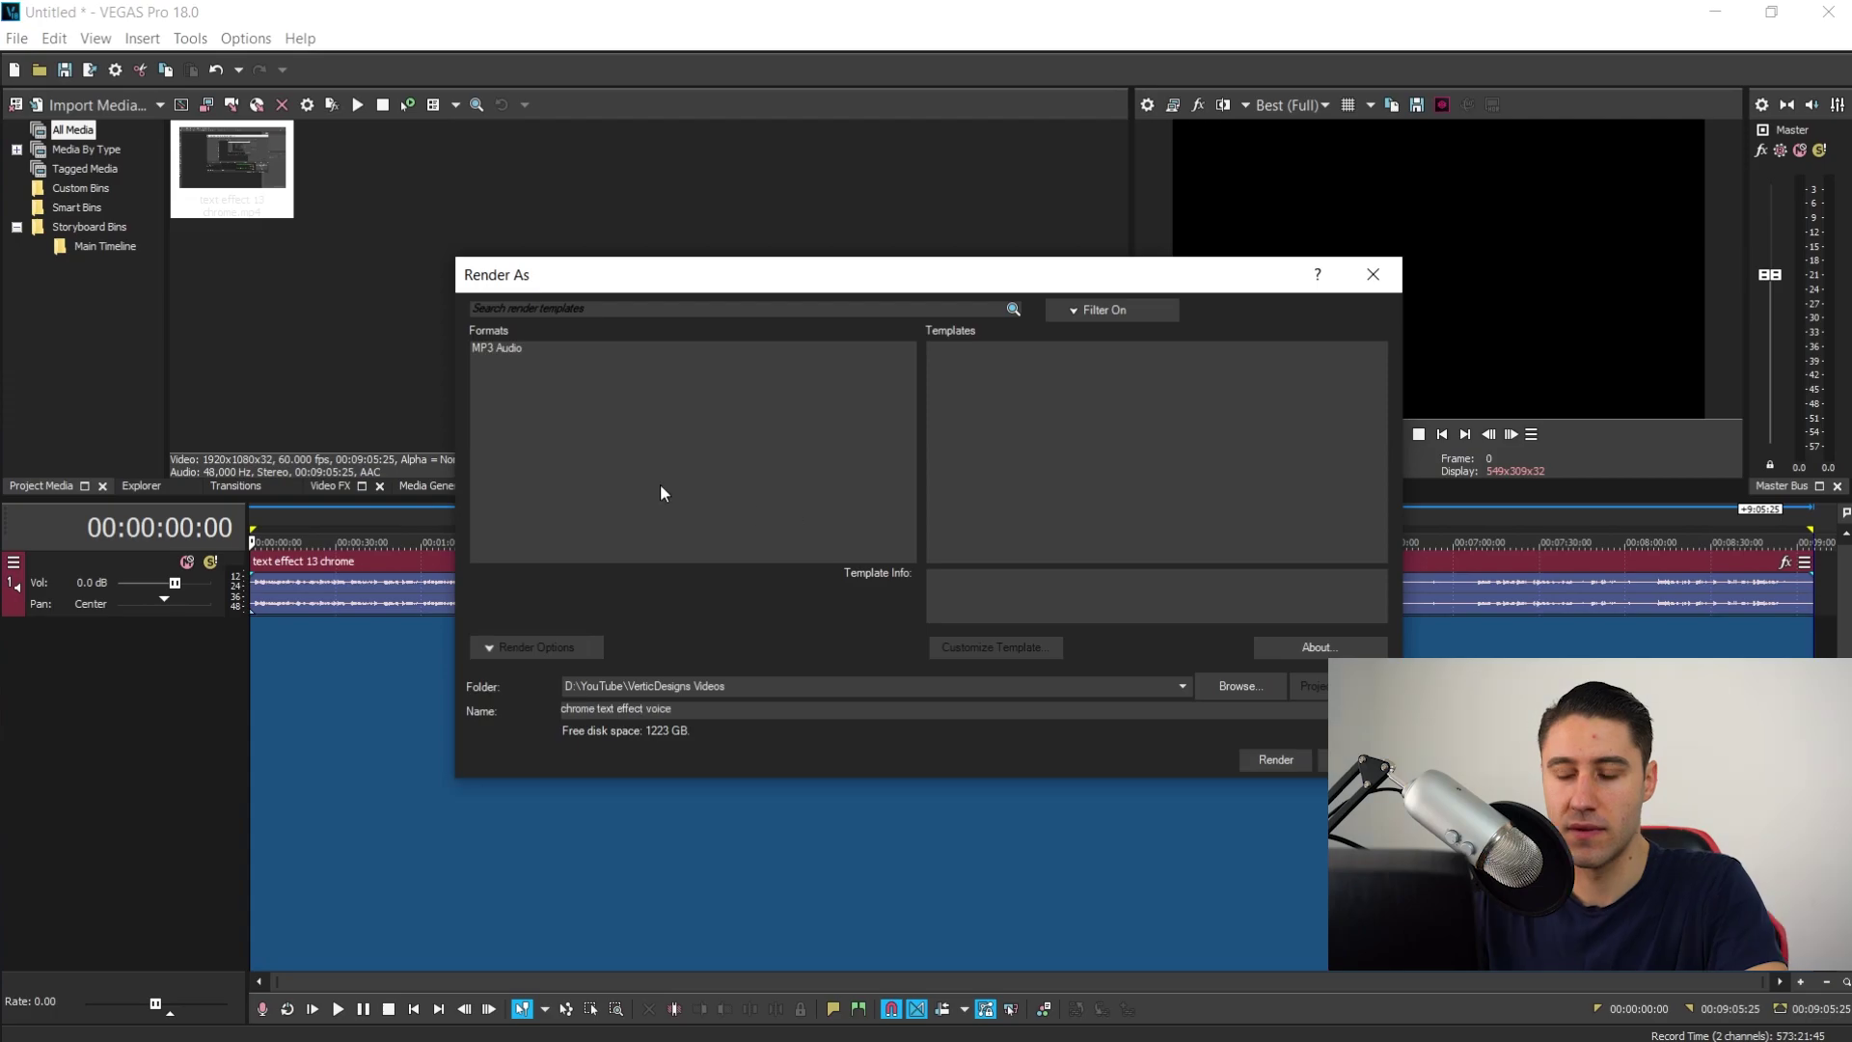
{"action": "left_click", "coordinate": [489, 348]}
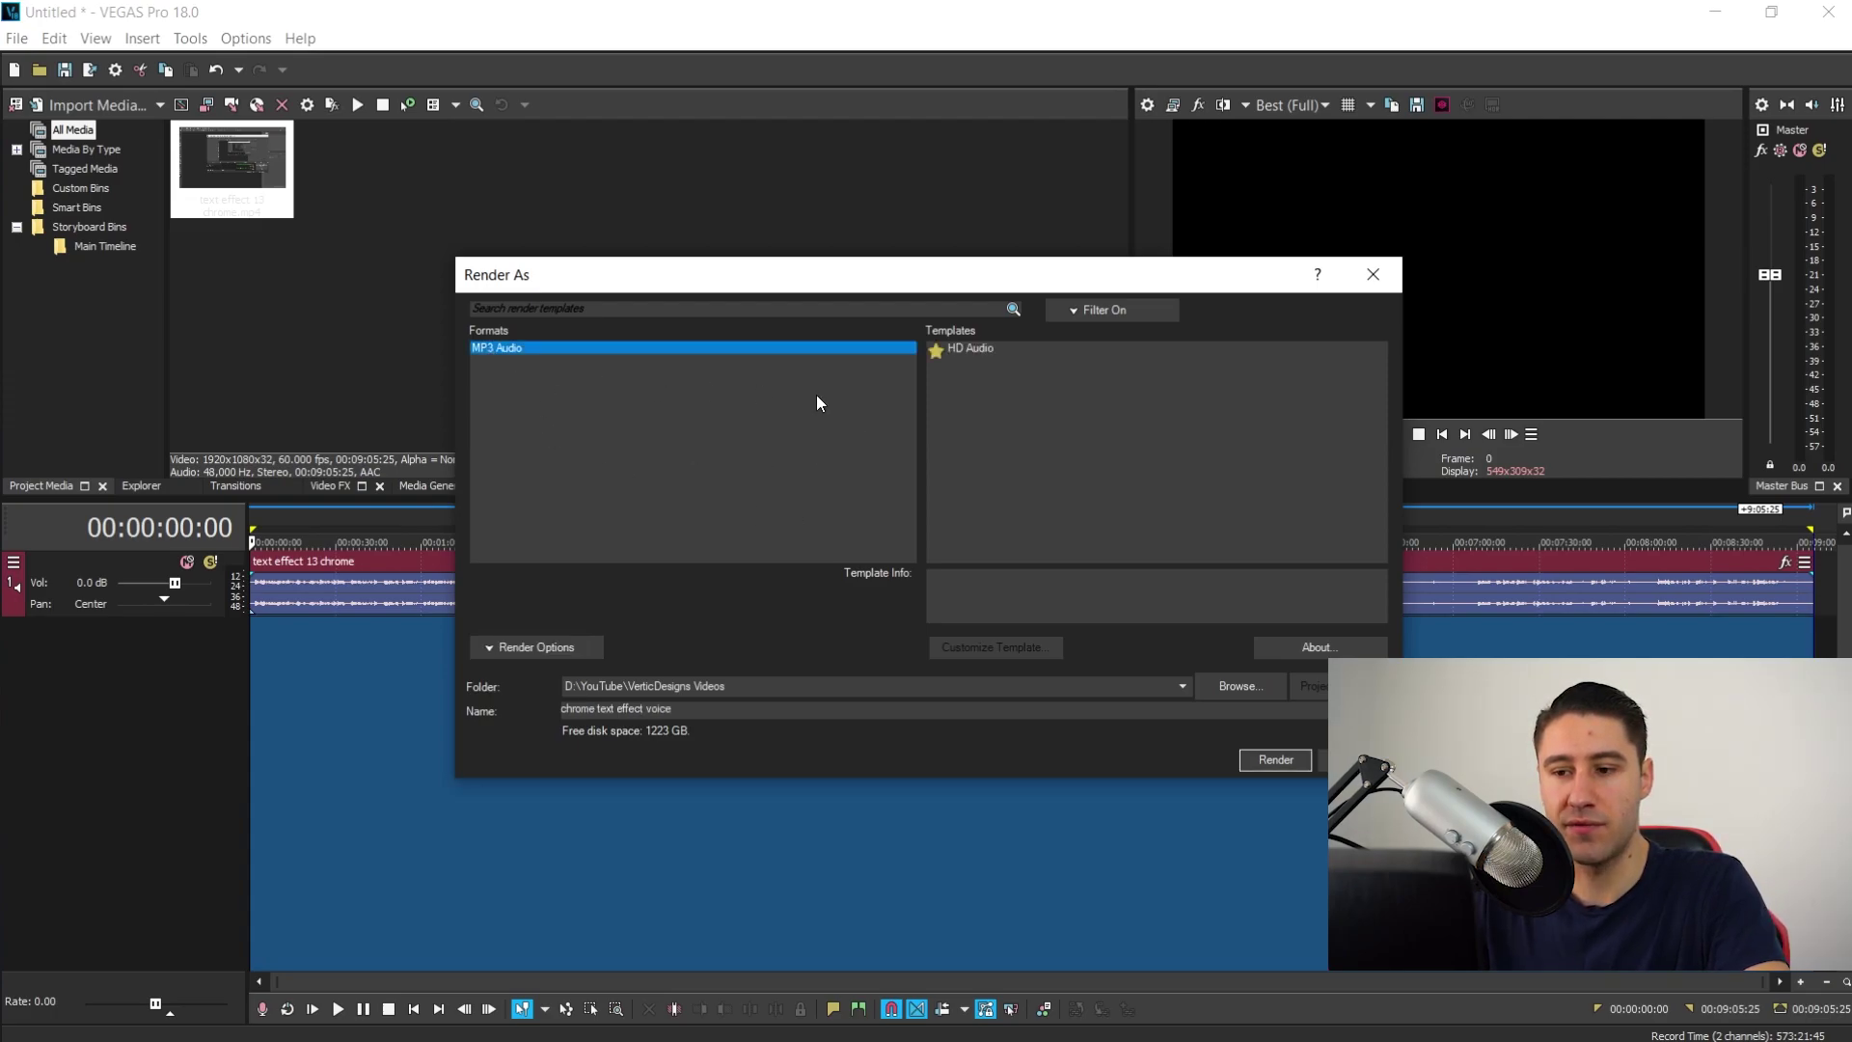
{"action": "left_click", "coordinate": [930, 353]}
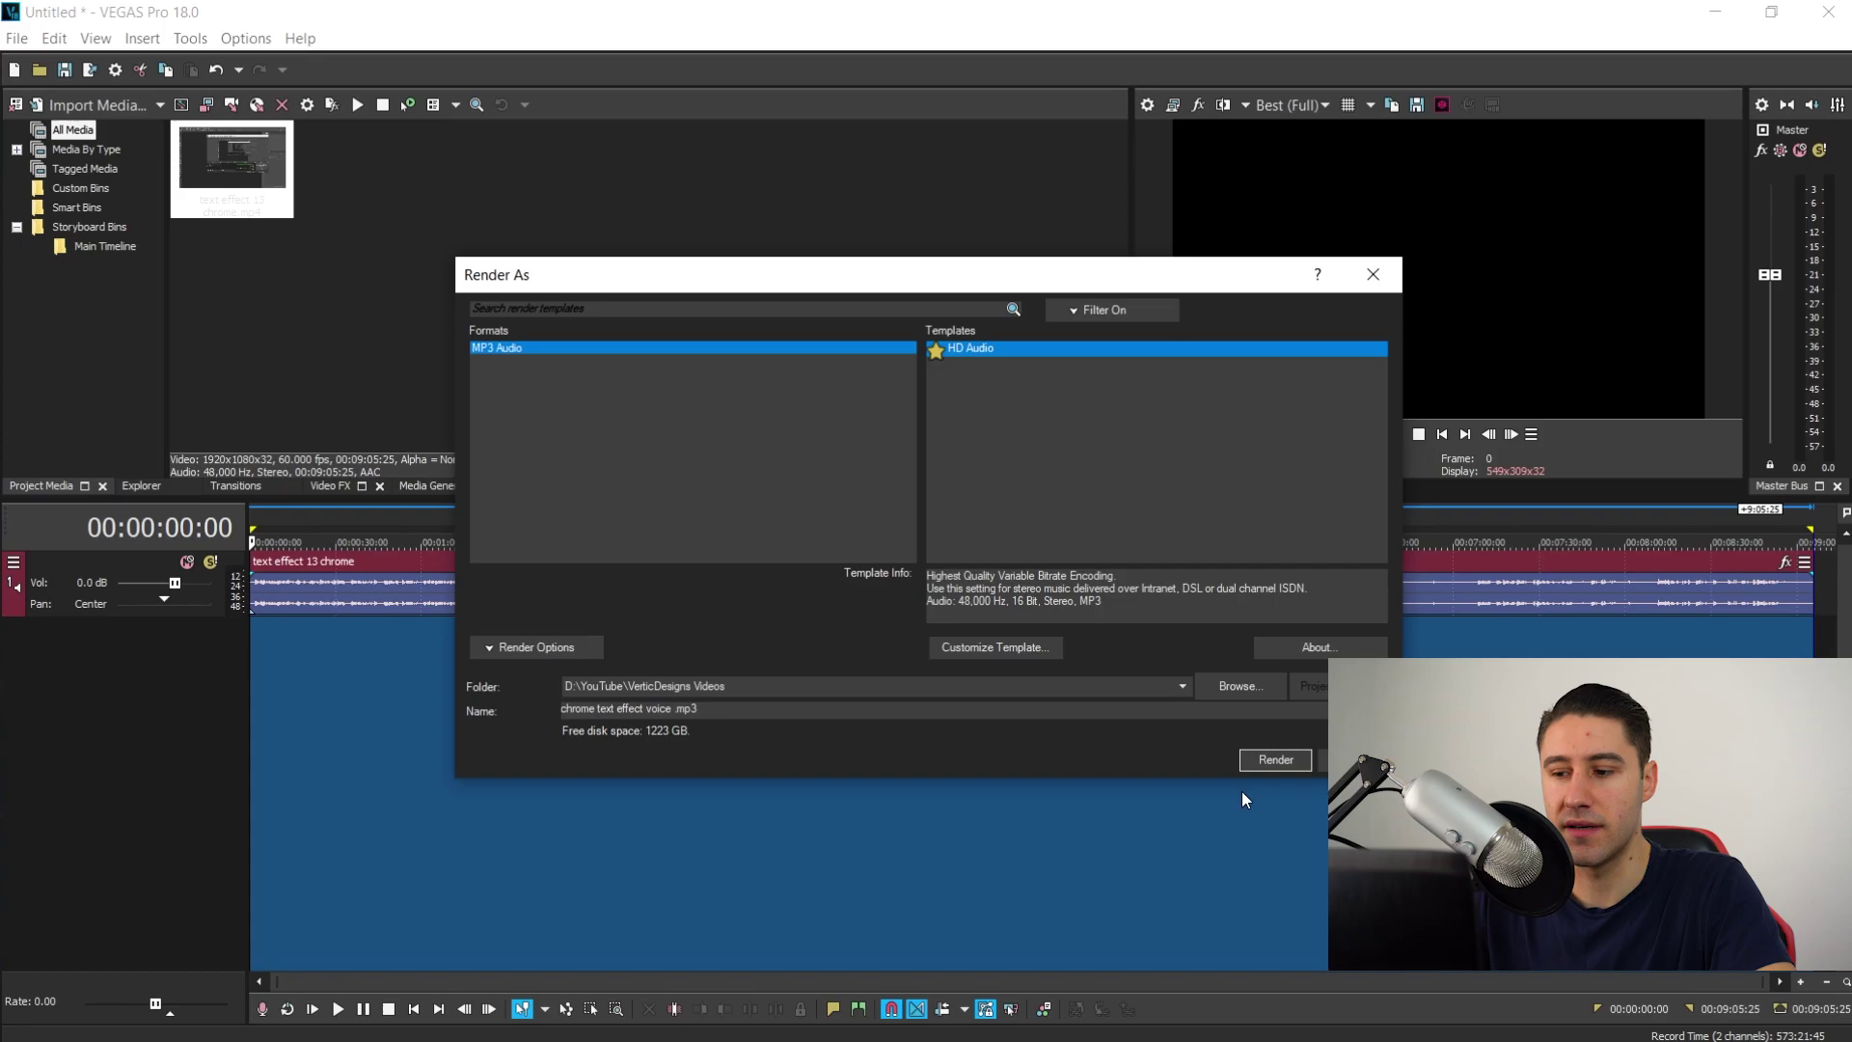
{"action": "left_click", "coordinate": [1275, 759]}
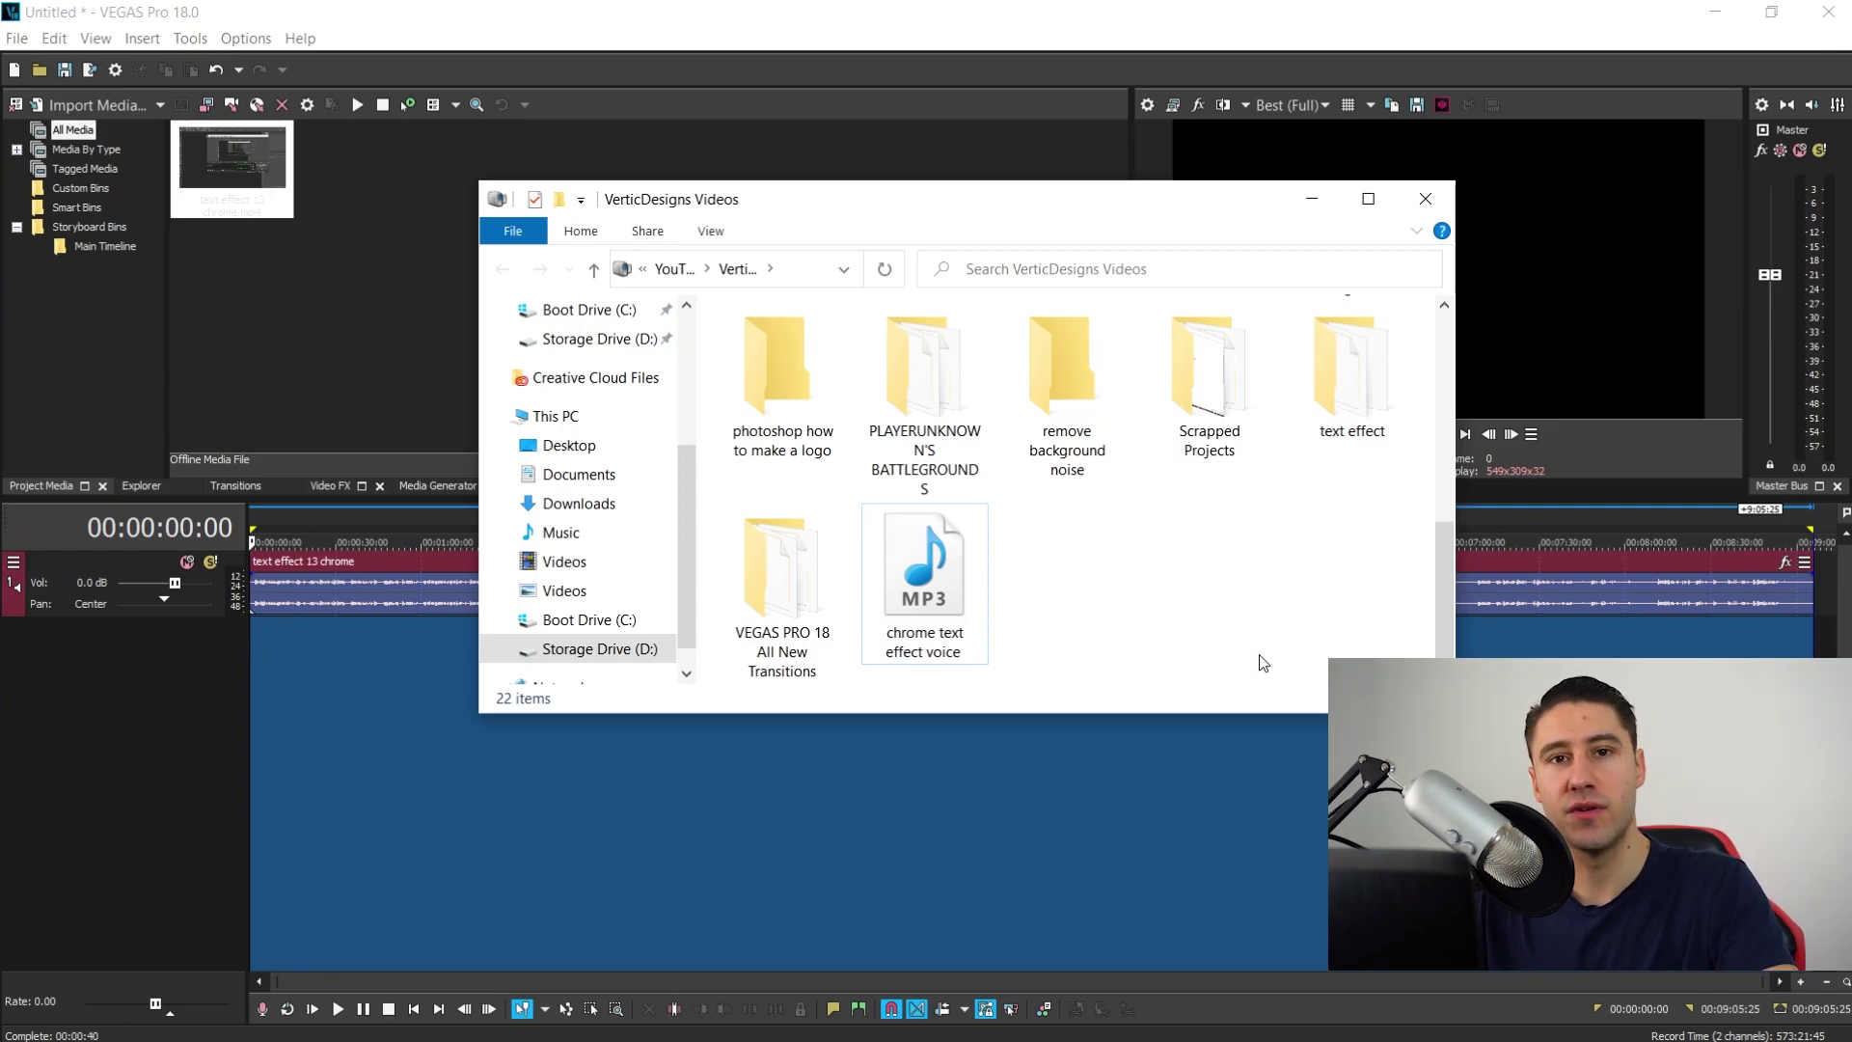
Bring the empty Audacity window to the front from the taskbar.
{"action": "mouse_move", "coordinate": [687, 1038]}
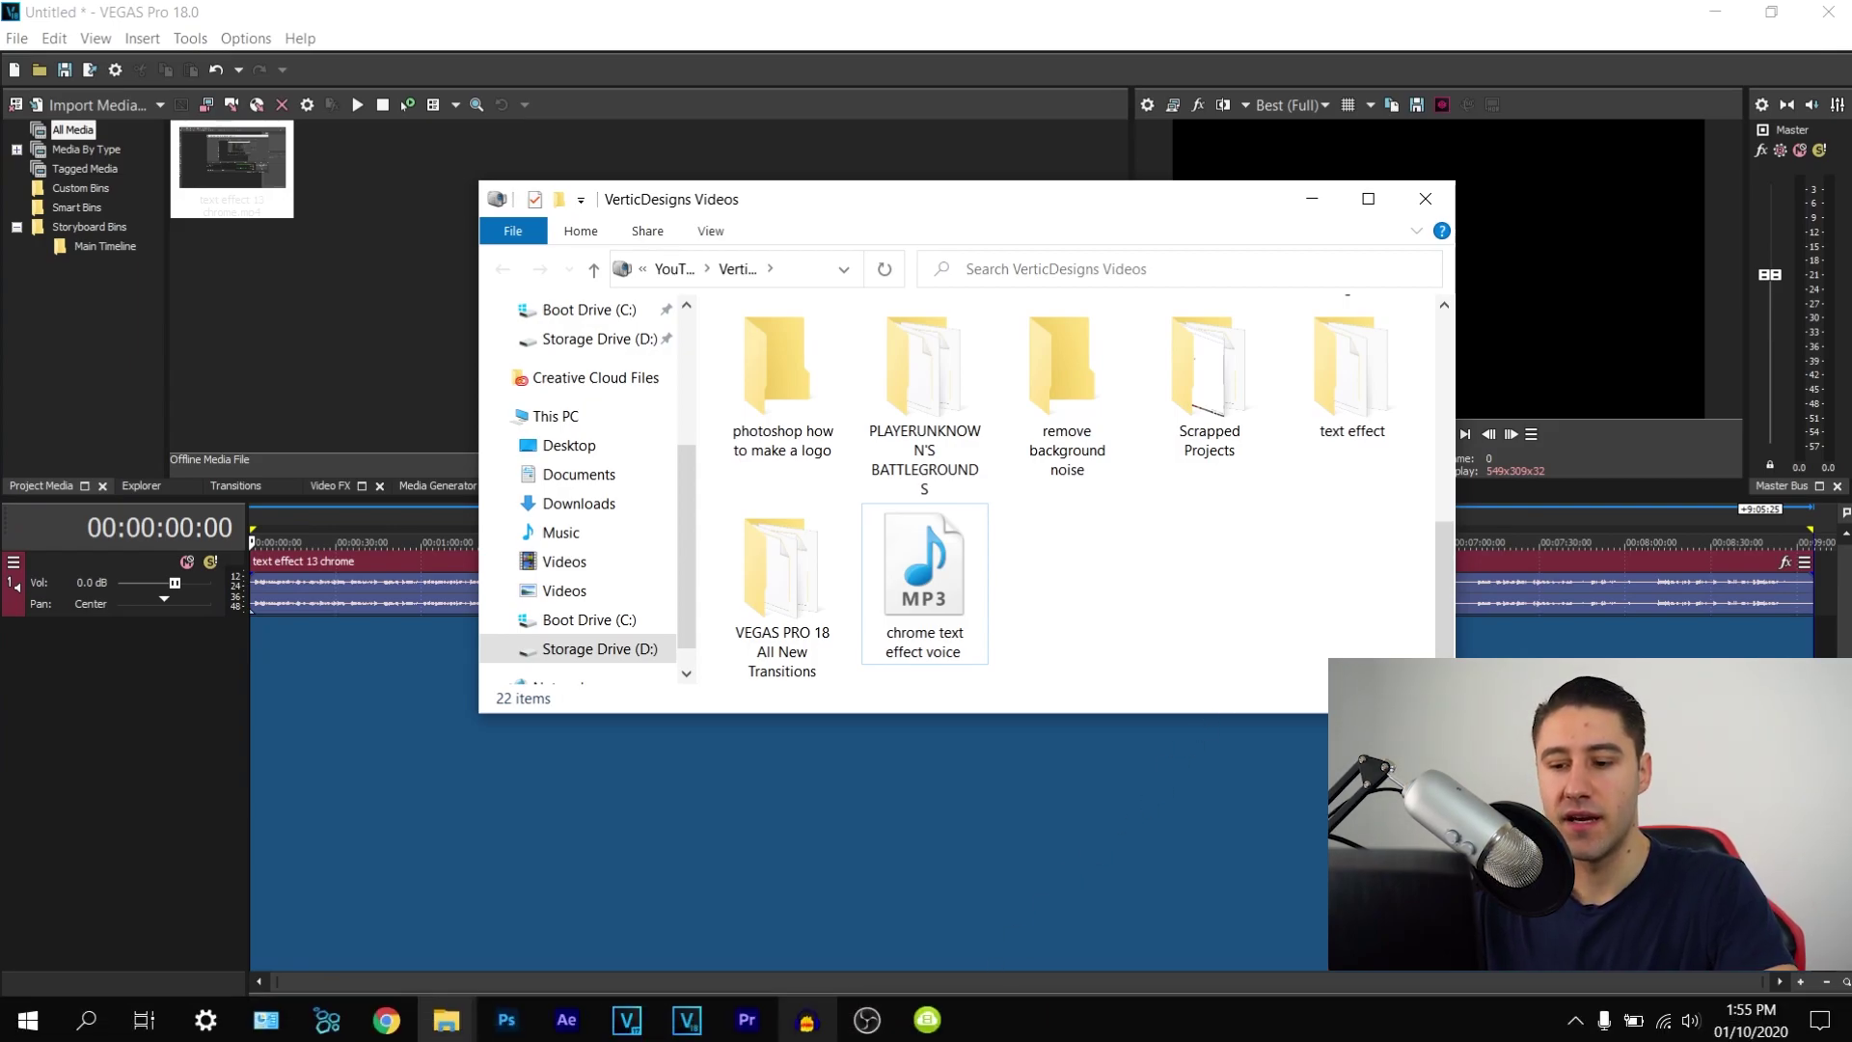
{"action": "left_click", "coordinate": [811, 1022]}
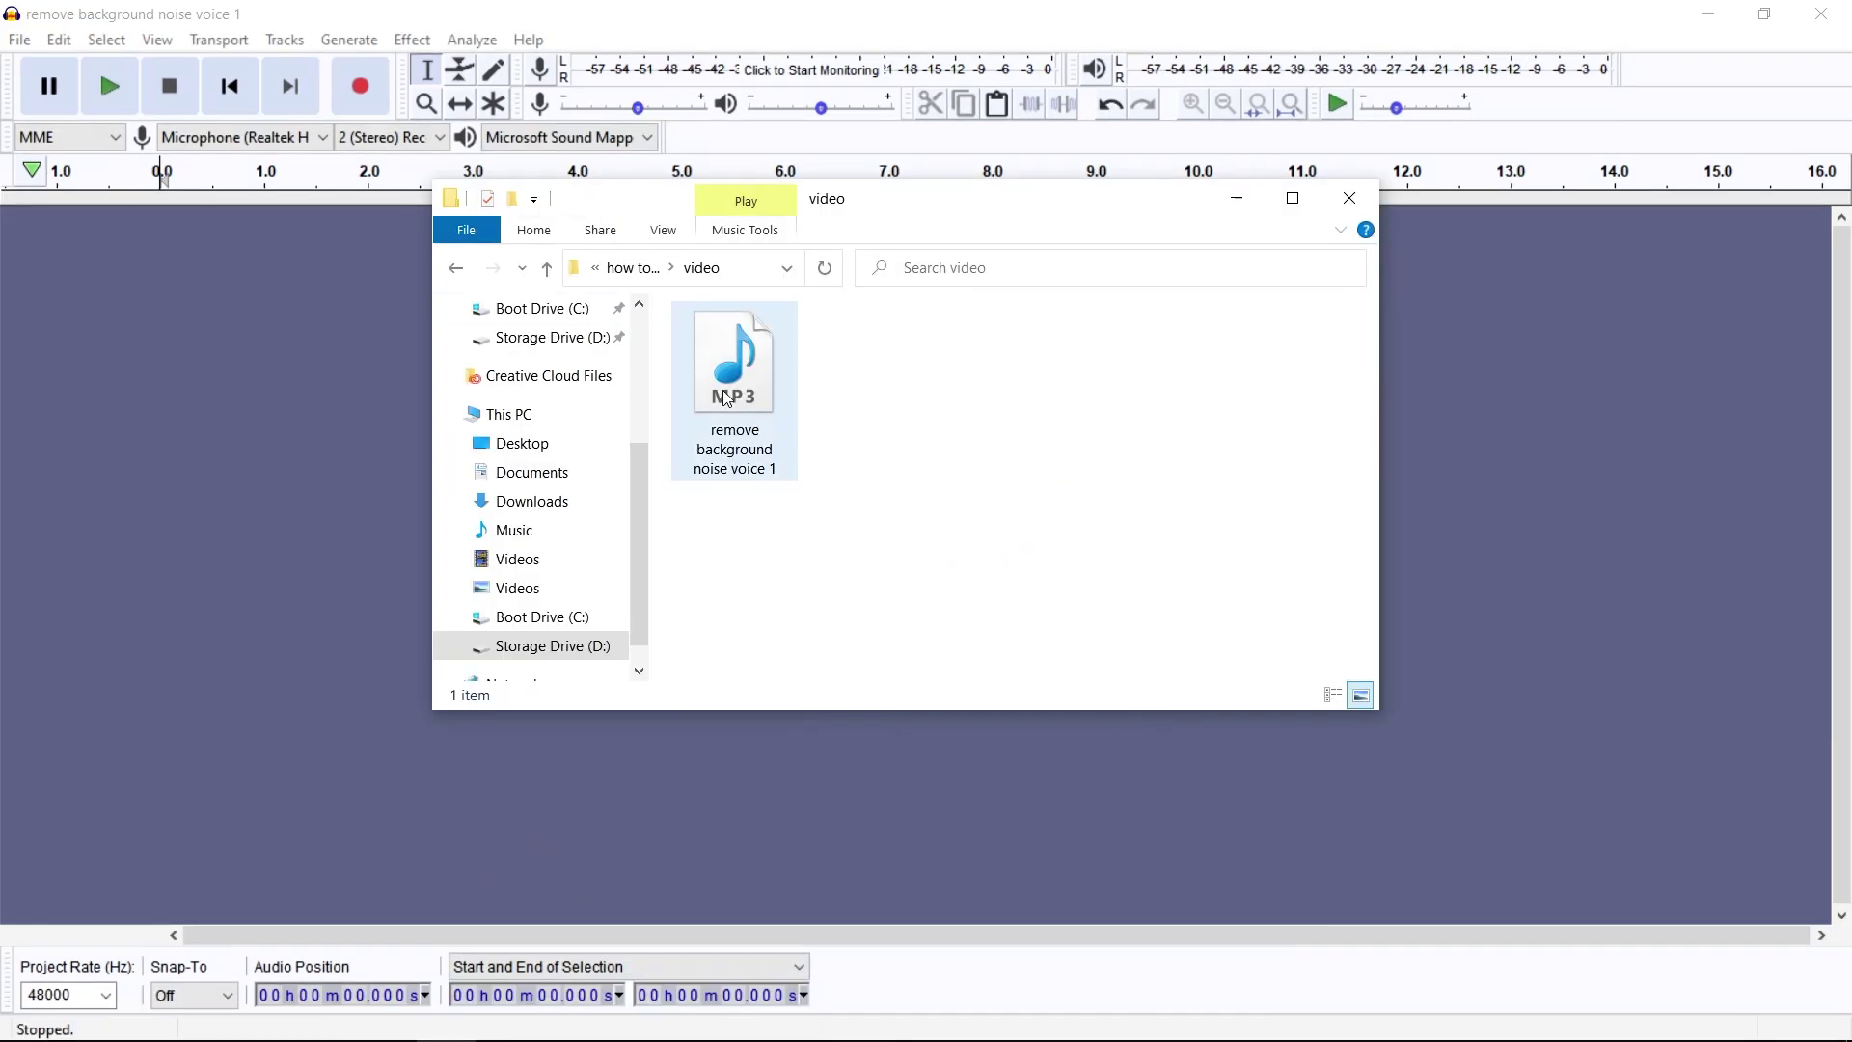
Drag the 'remove background noise voice 1' MP3 from Explorer into Audacity as a track.
{"action": "left_click_drag", "start_coordinate": [735, 386], "coordinate": [193, 419]}
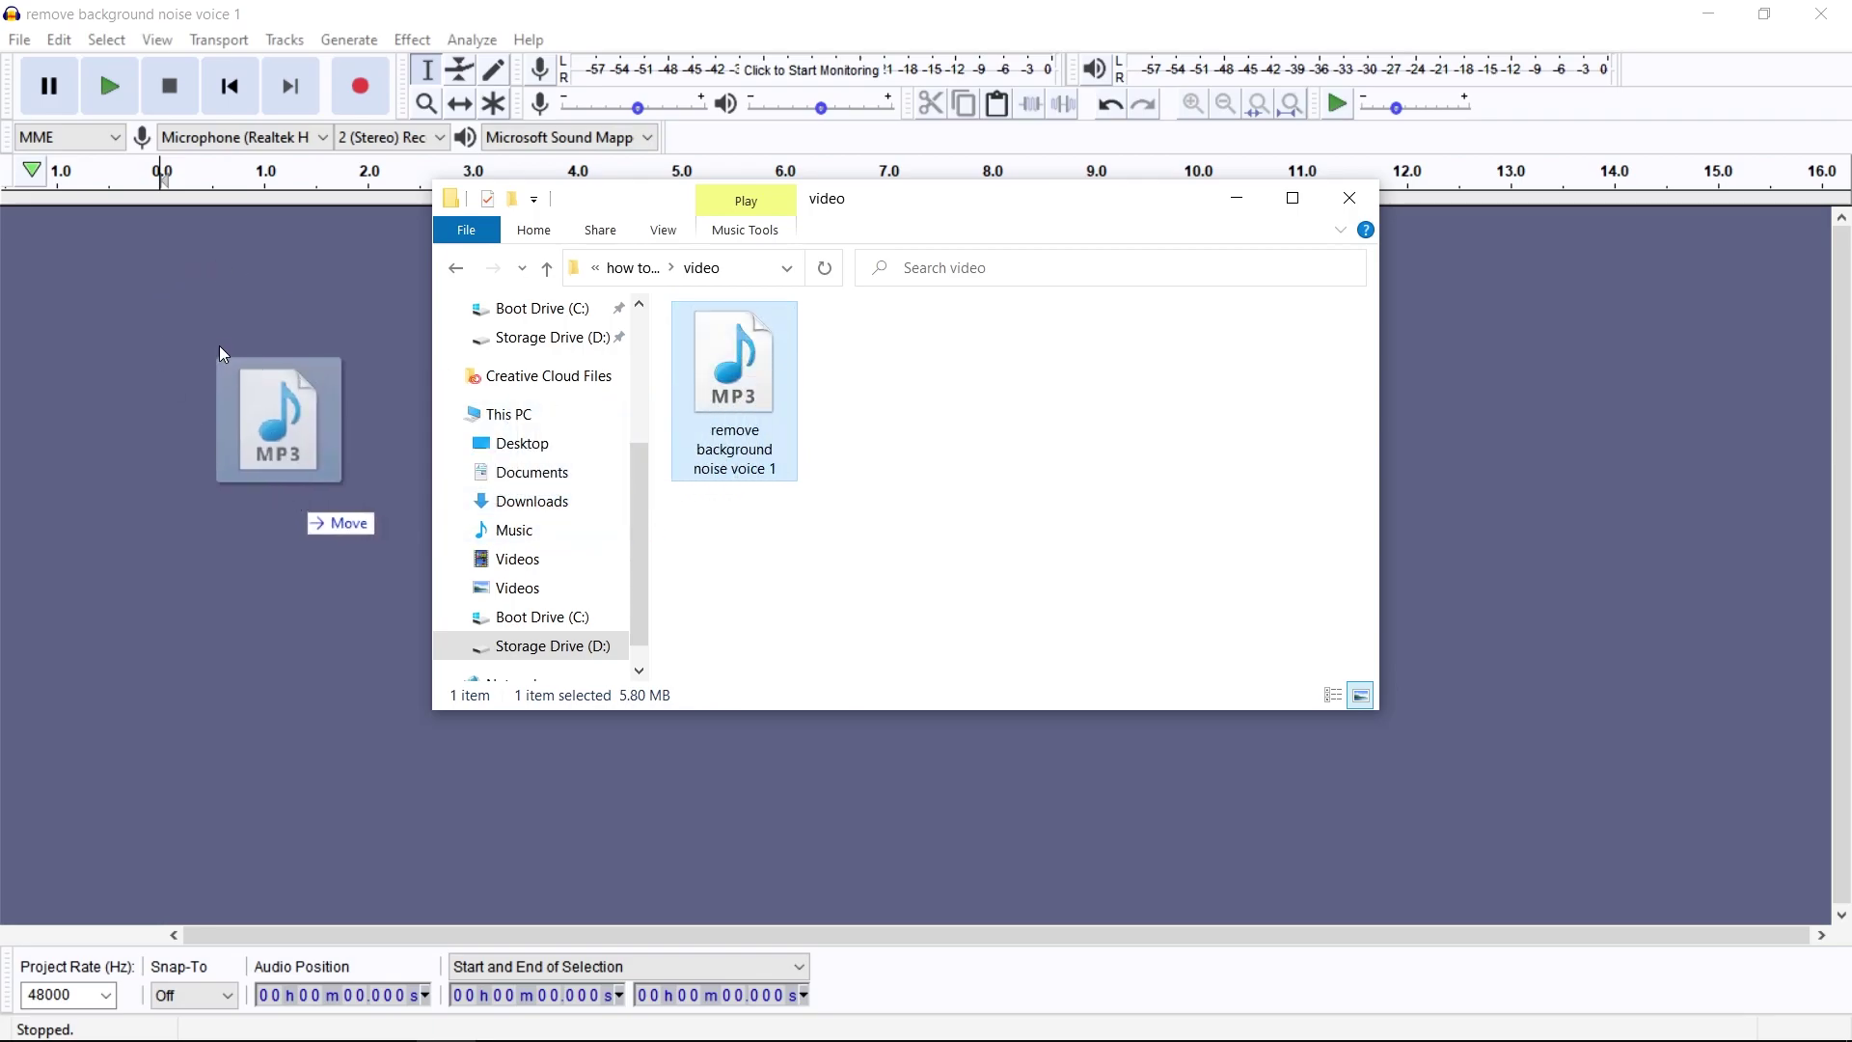
{"action": "left_click_drag", "start_coordinate": [355, 358], "coordinate": [359, 345]}
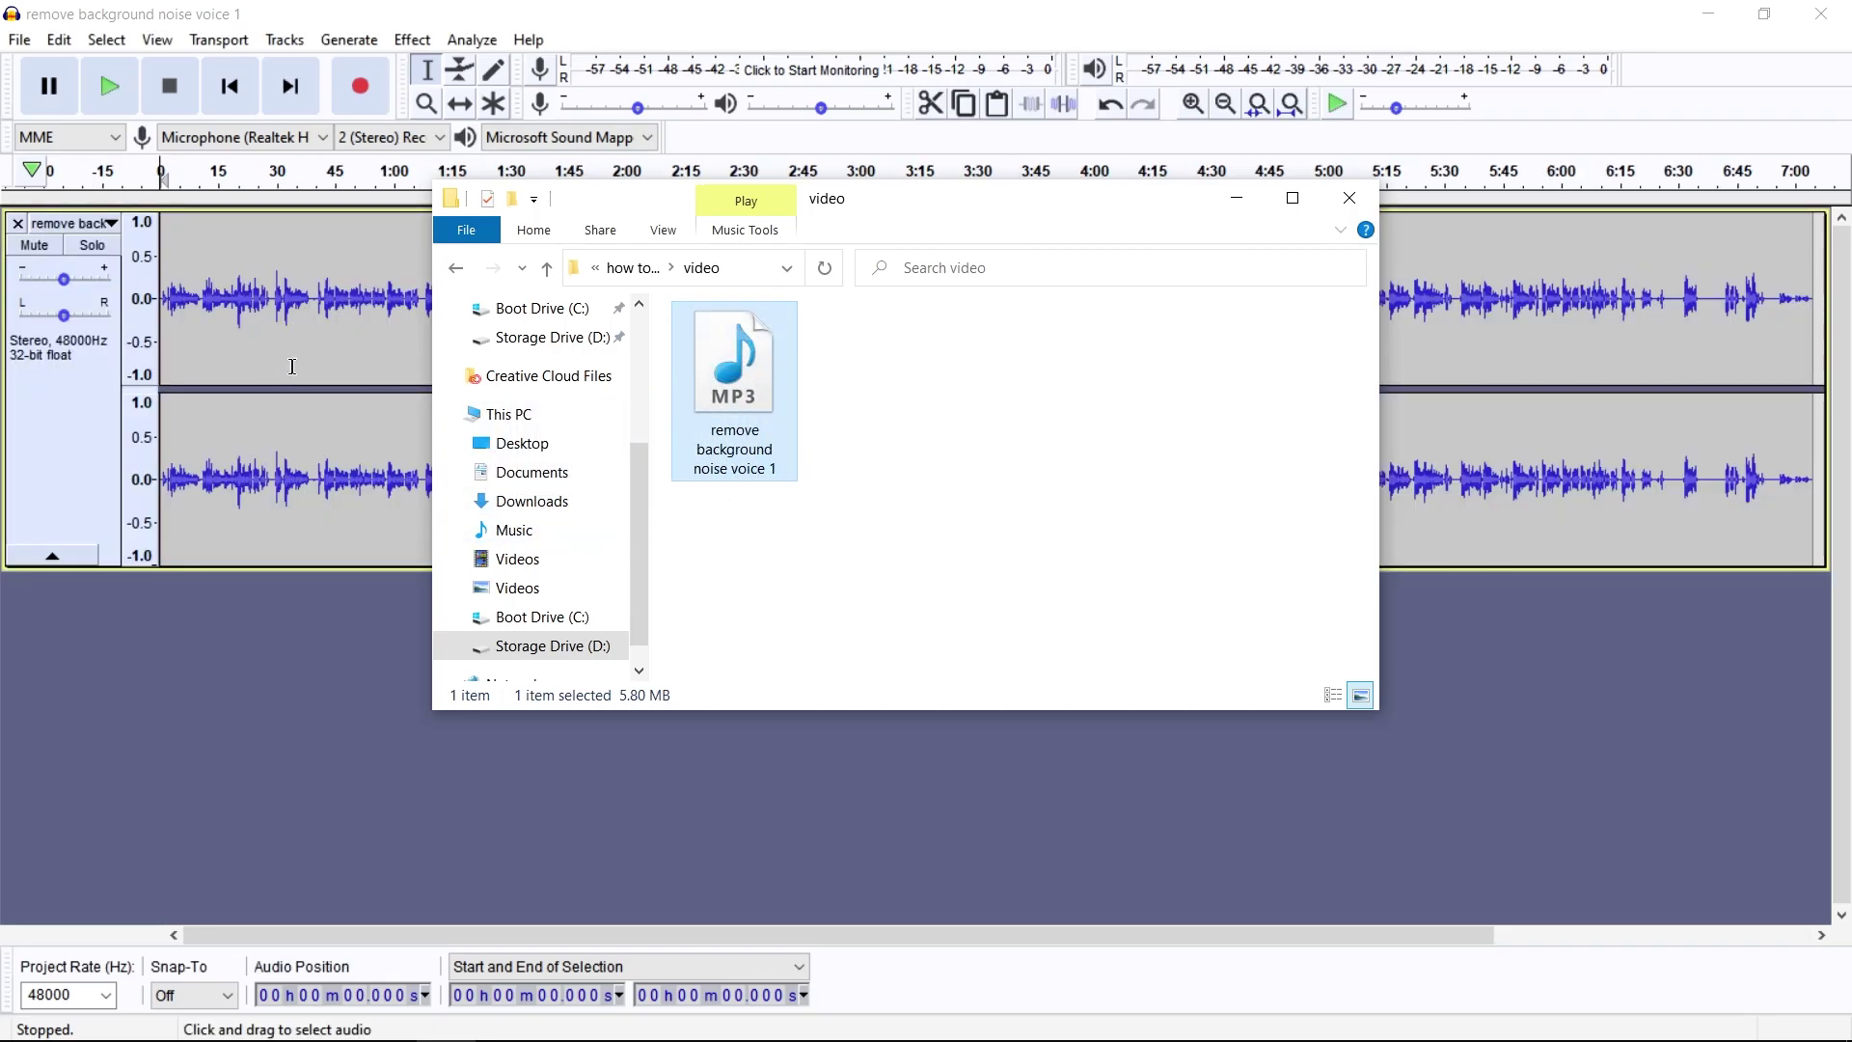
{"action": "left_click", "coordinate": [308, 326]}
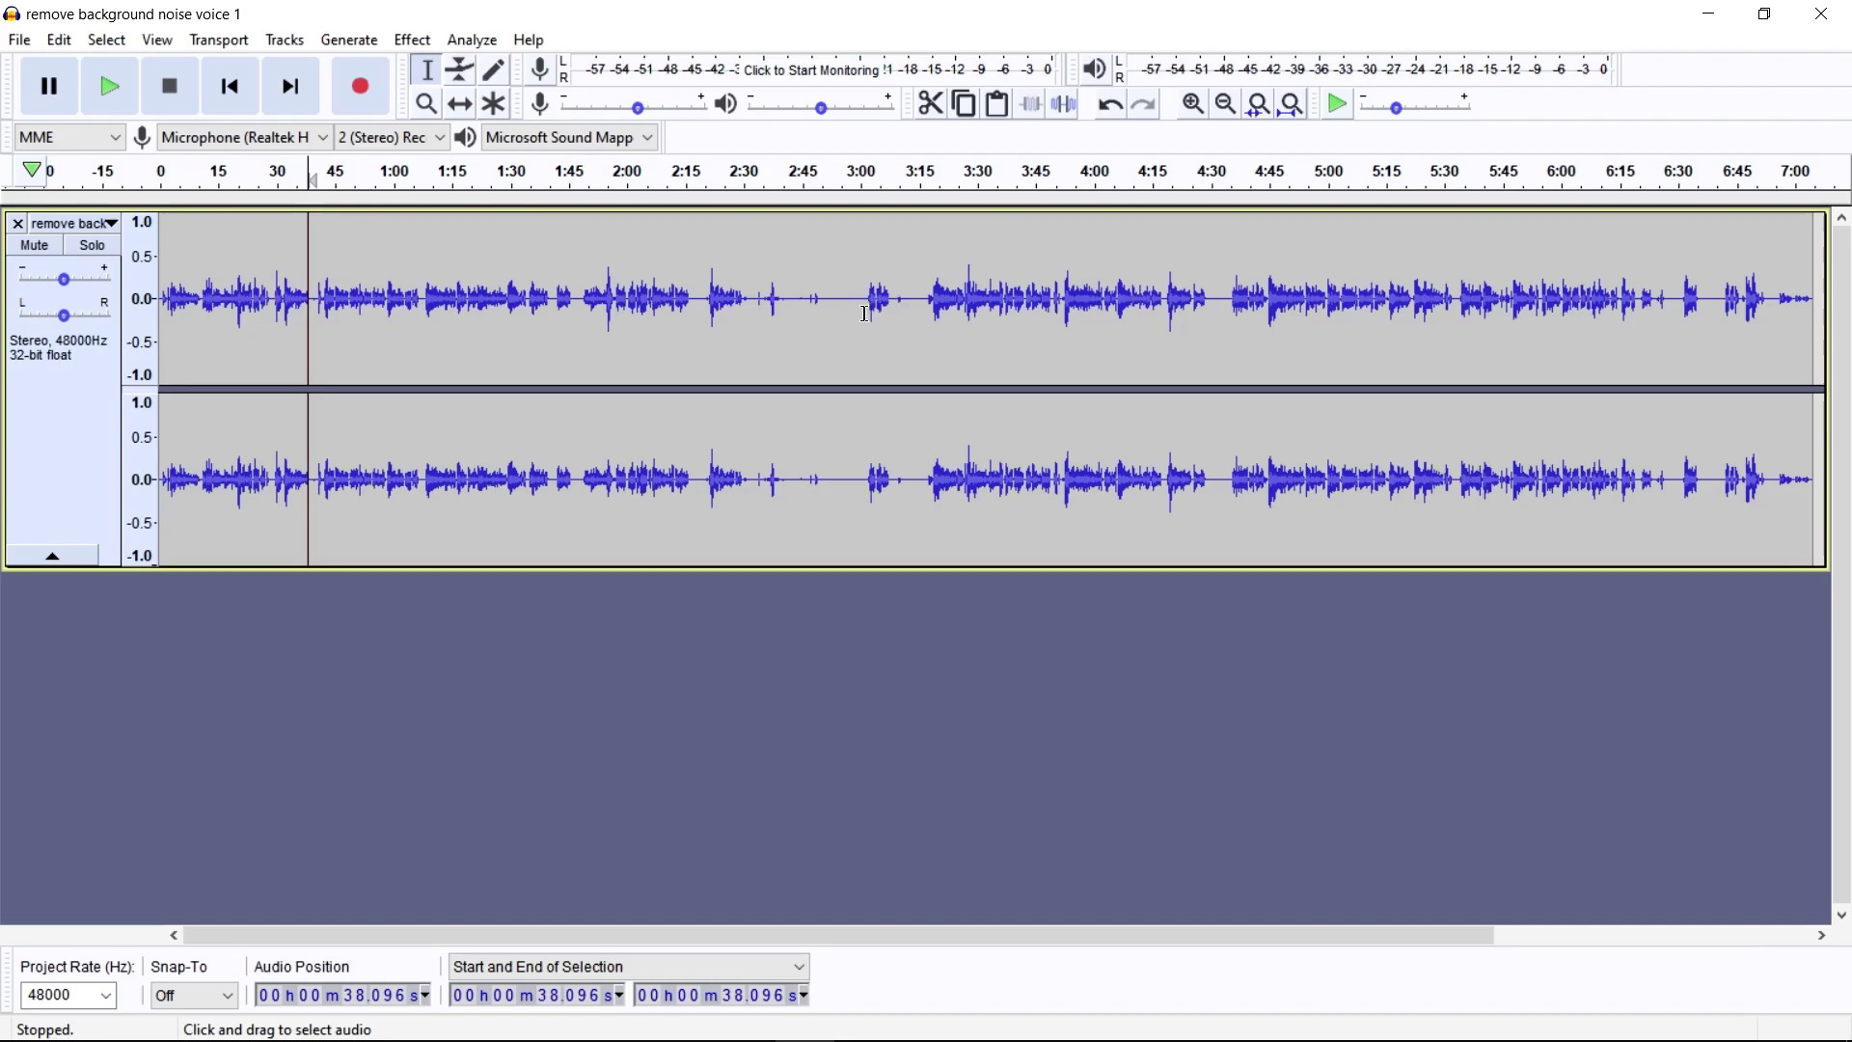
Select the noise-only gap from 2:50 to 3:01 and play it to confirm it's silence.
{"action": "left_click_drag", "start_coordinate": [866, 313], "coordinate": [825, 300]}
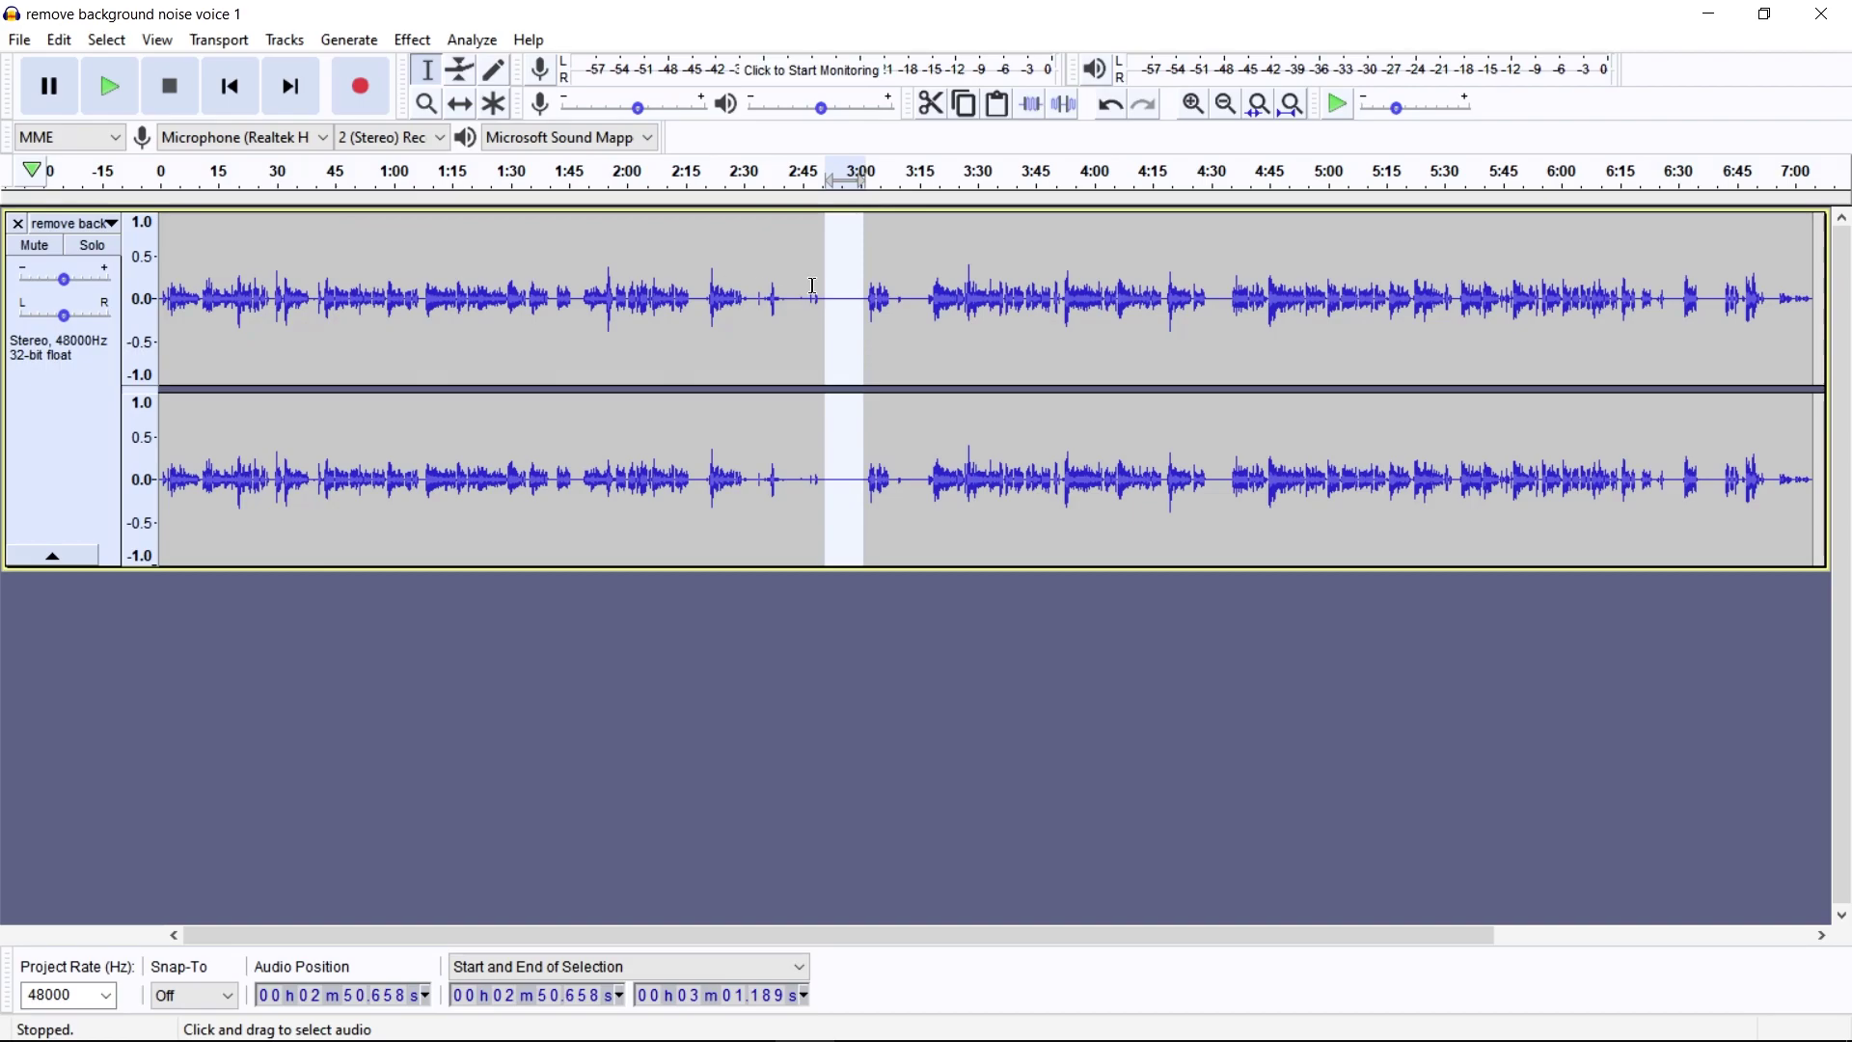
{"action": "left_click_drag", "start_coordinate": [1232, 309], "coordinate": [1210, 320]}
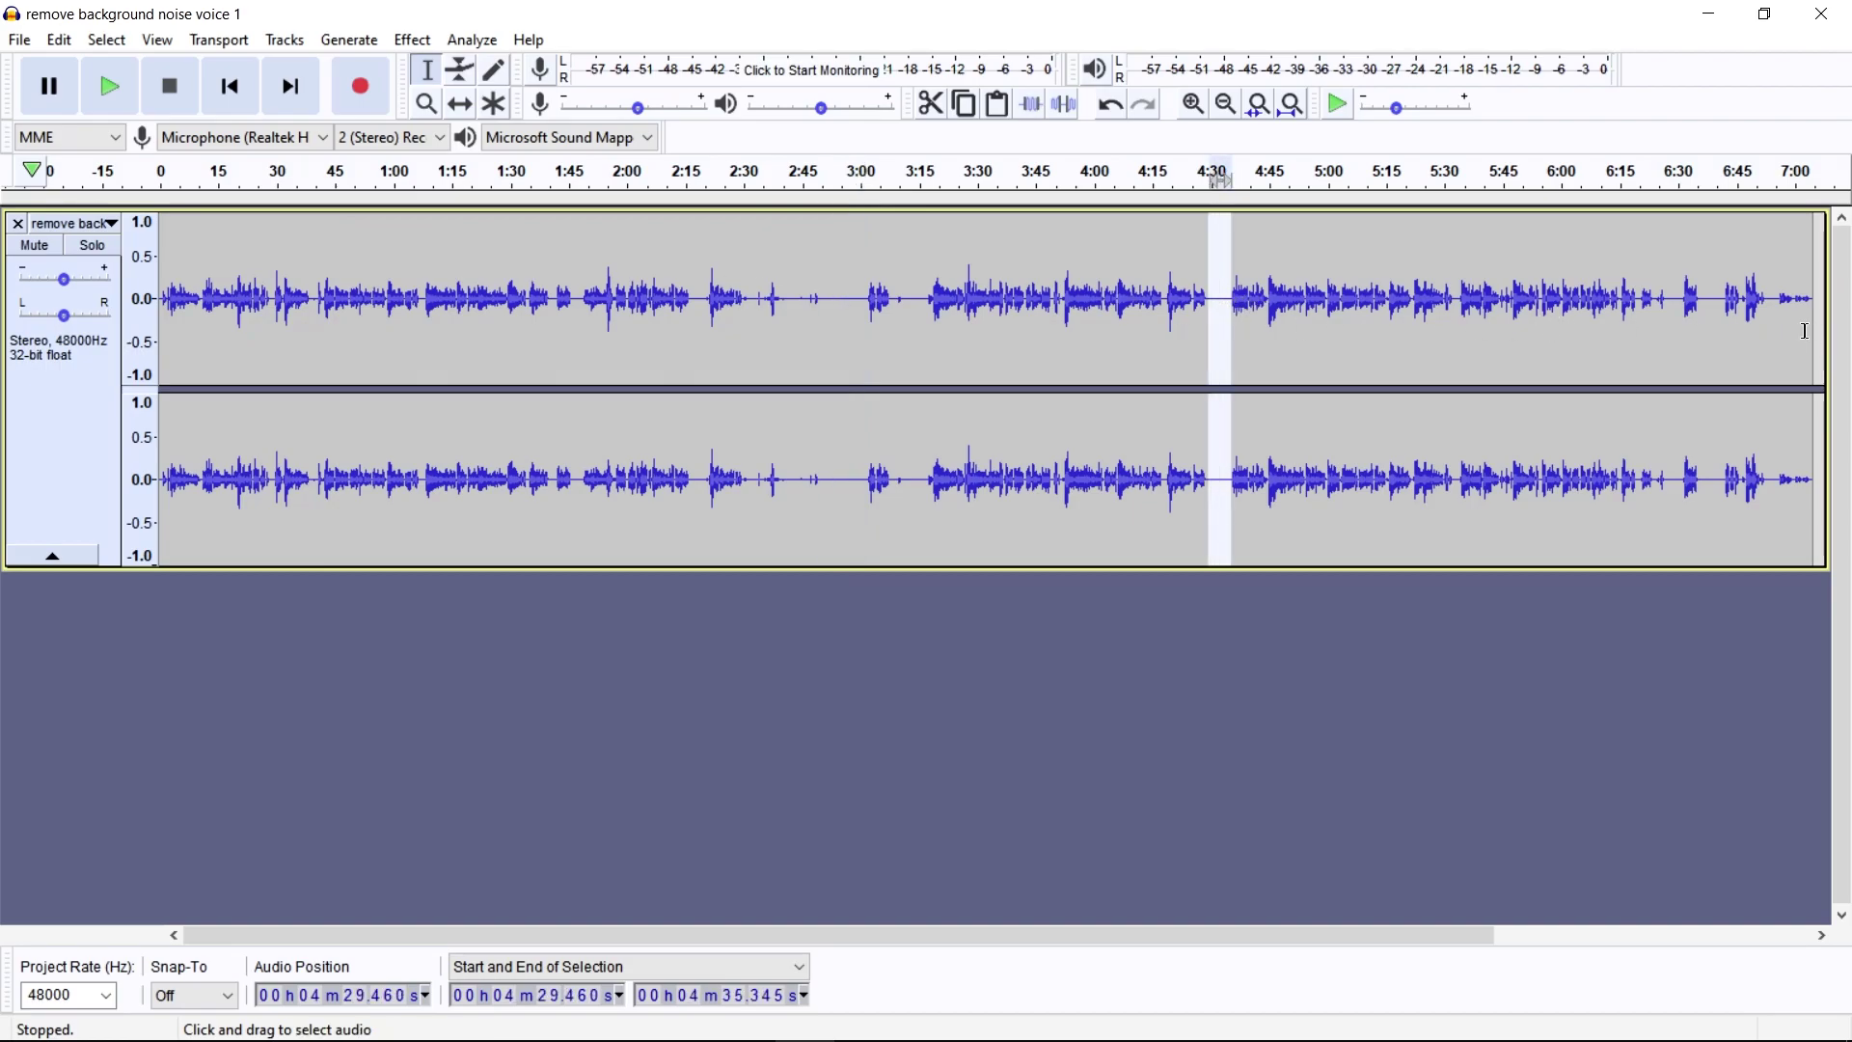
{"action": "left_click_drag", "start_coordinate": [1725, 324], "coordinate": [1706, 329]}
{"action": "left_click", "coordinate": [818, 307]}
{"action": "left_click", "coordinate": [953, 307]}
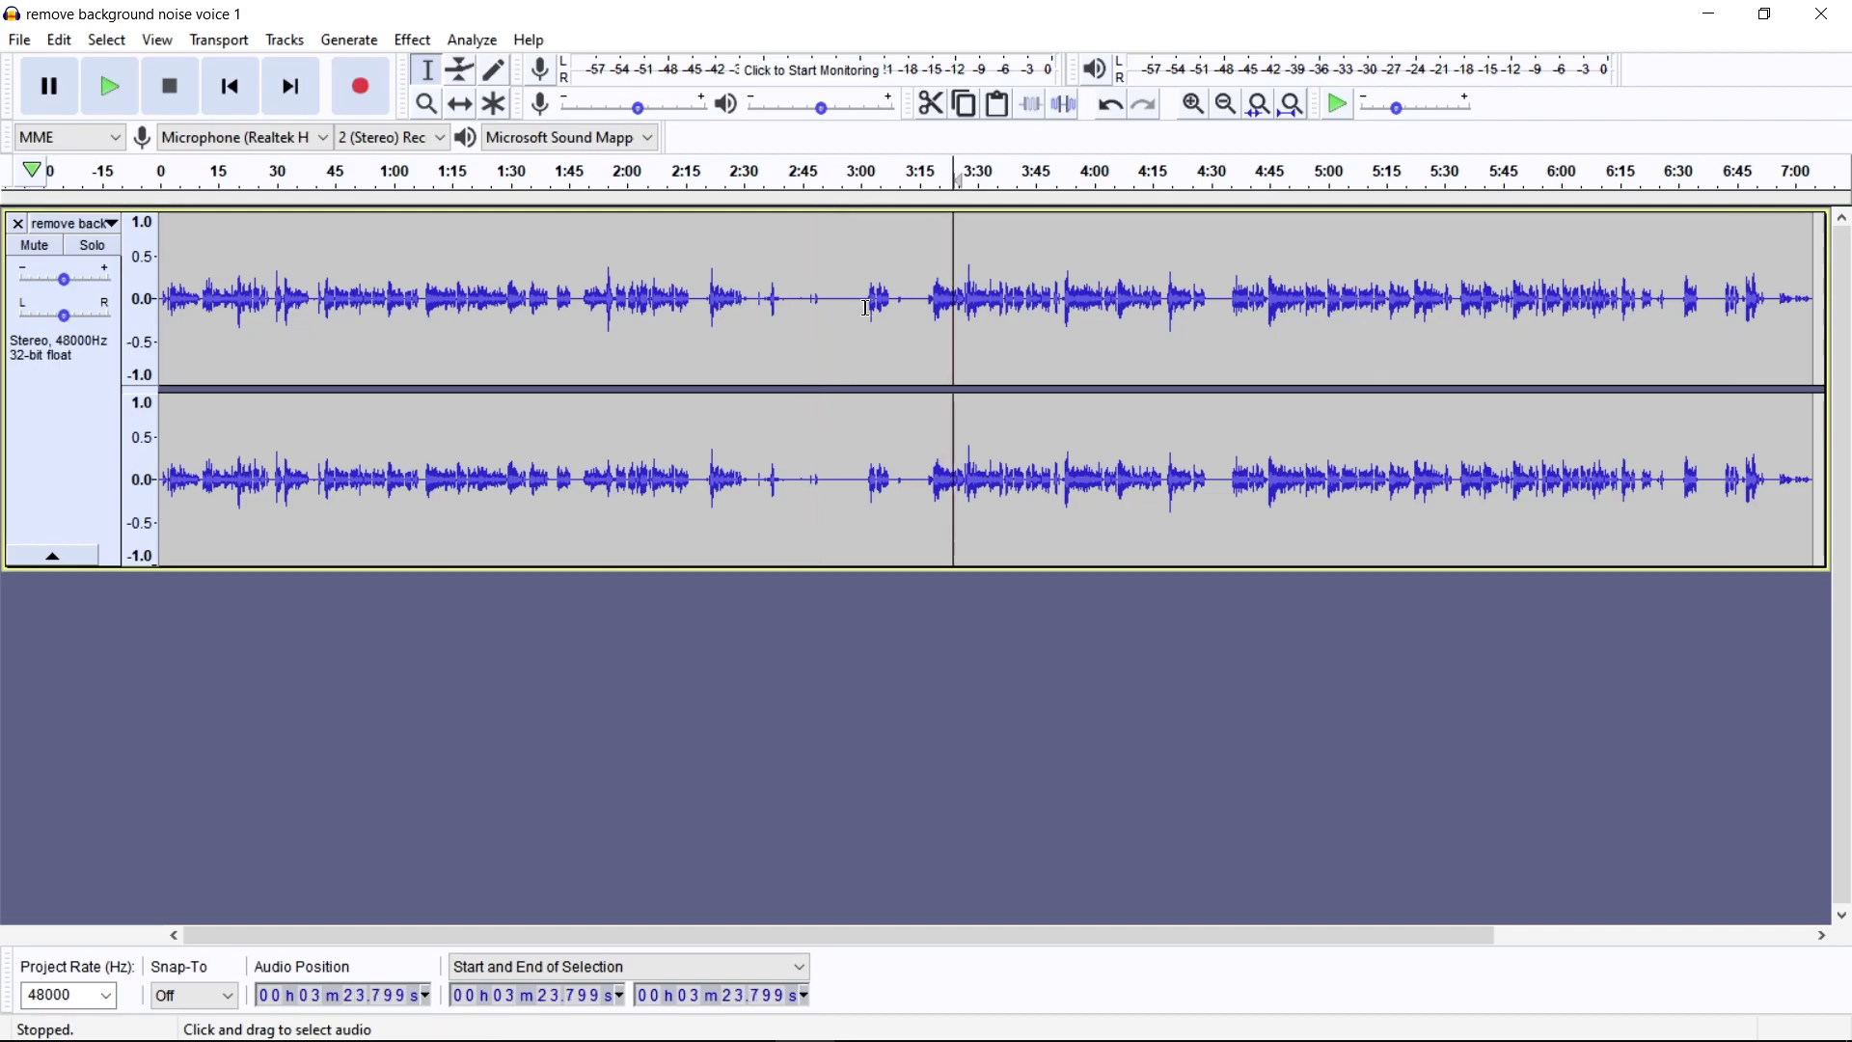
{"action": "left_click_drag", "start_coordinate": [867, 309], "coordinate": [823, 314]}
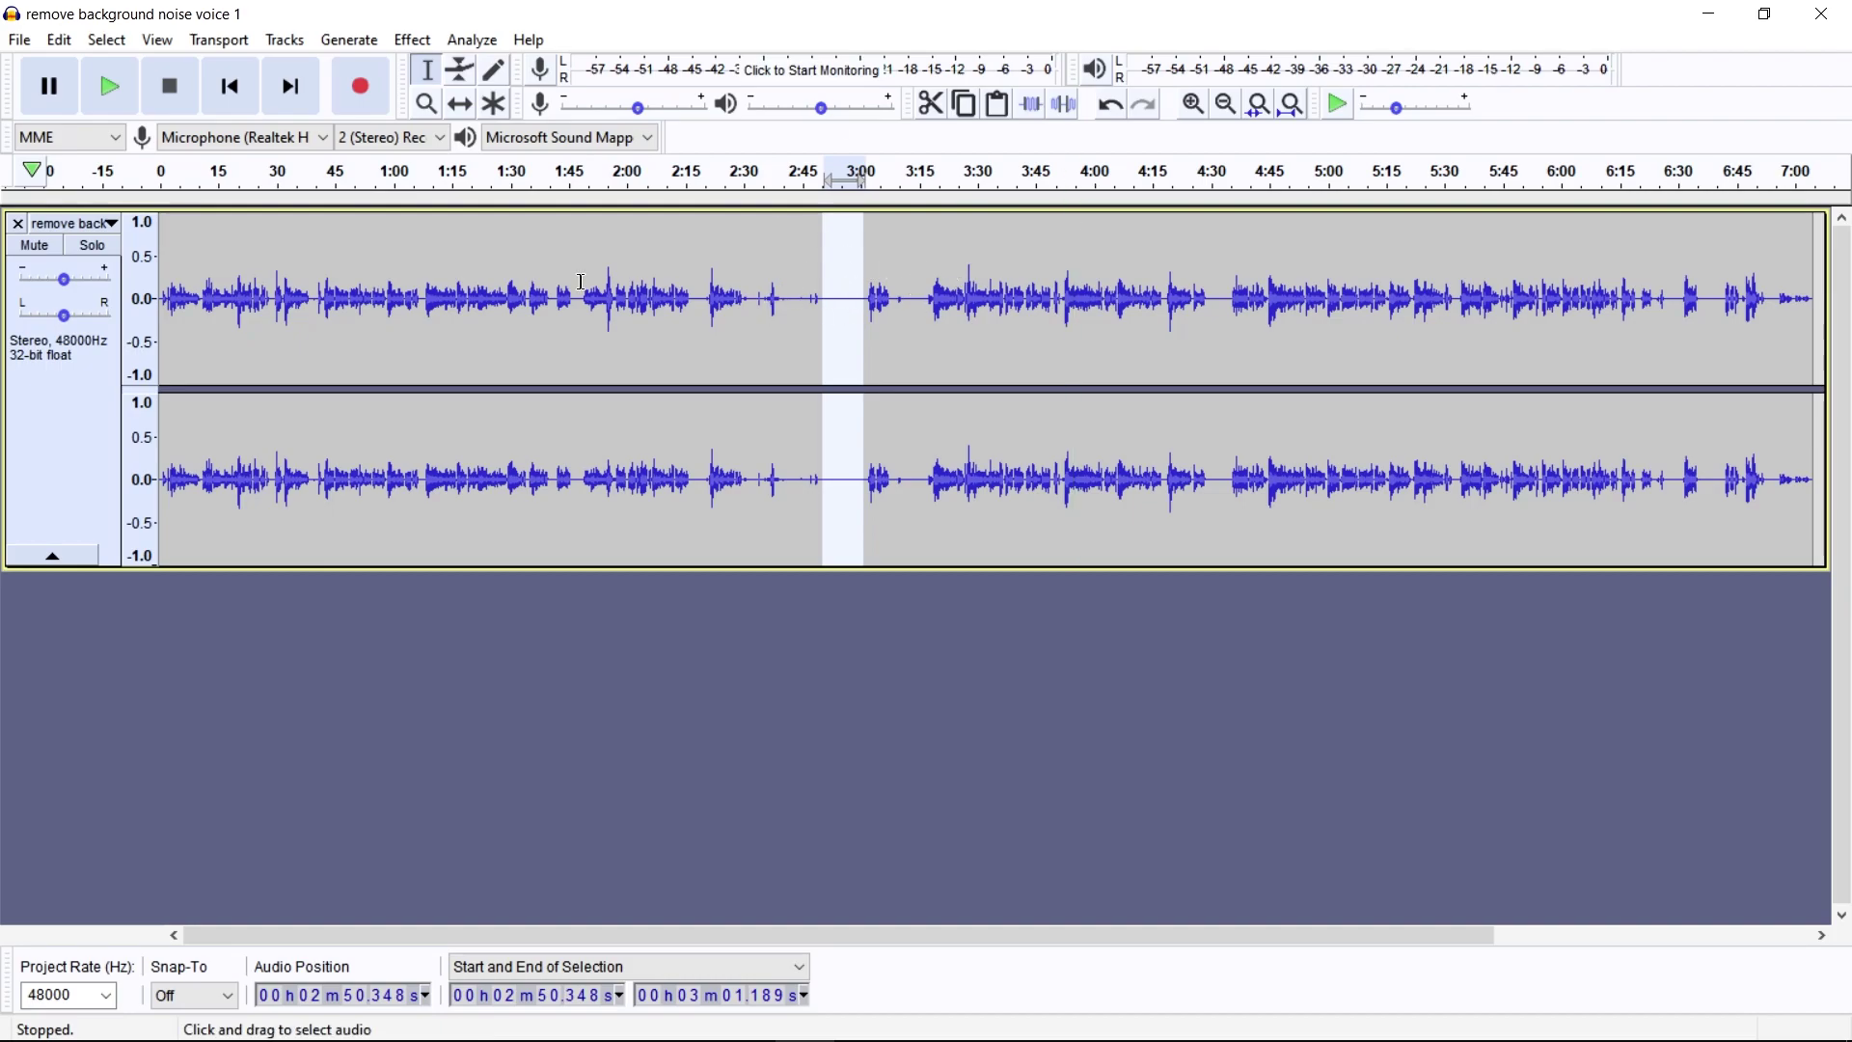
{"action": "left_click", "coordinate": [117, 102]}
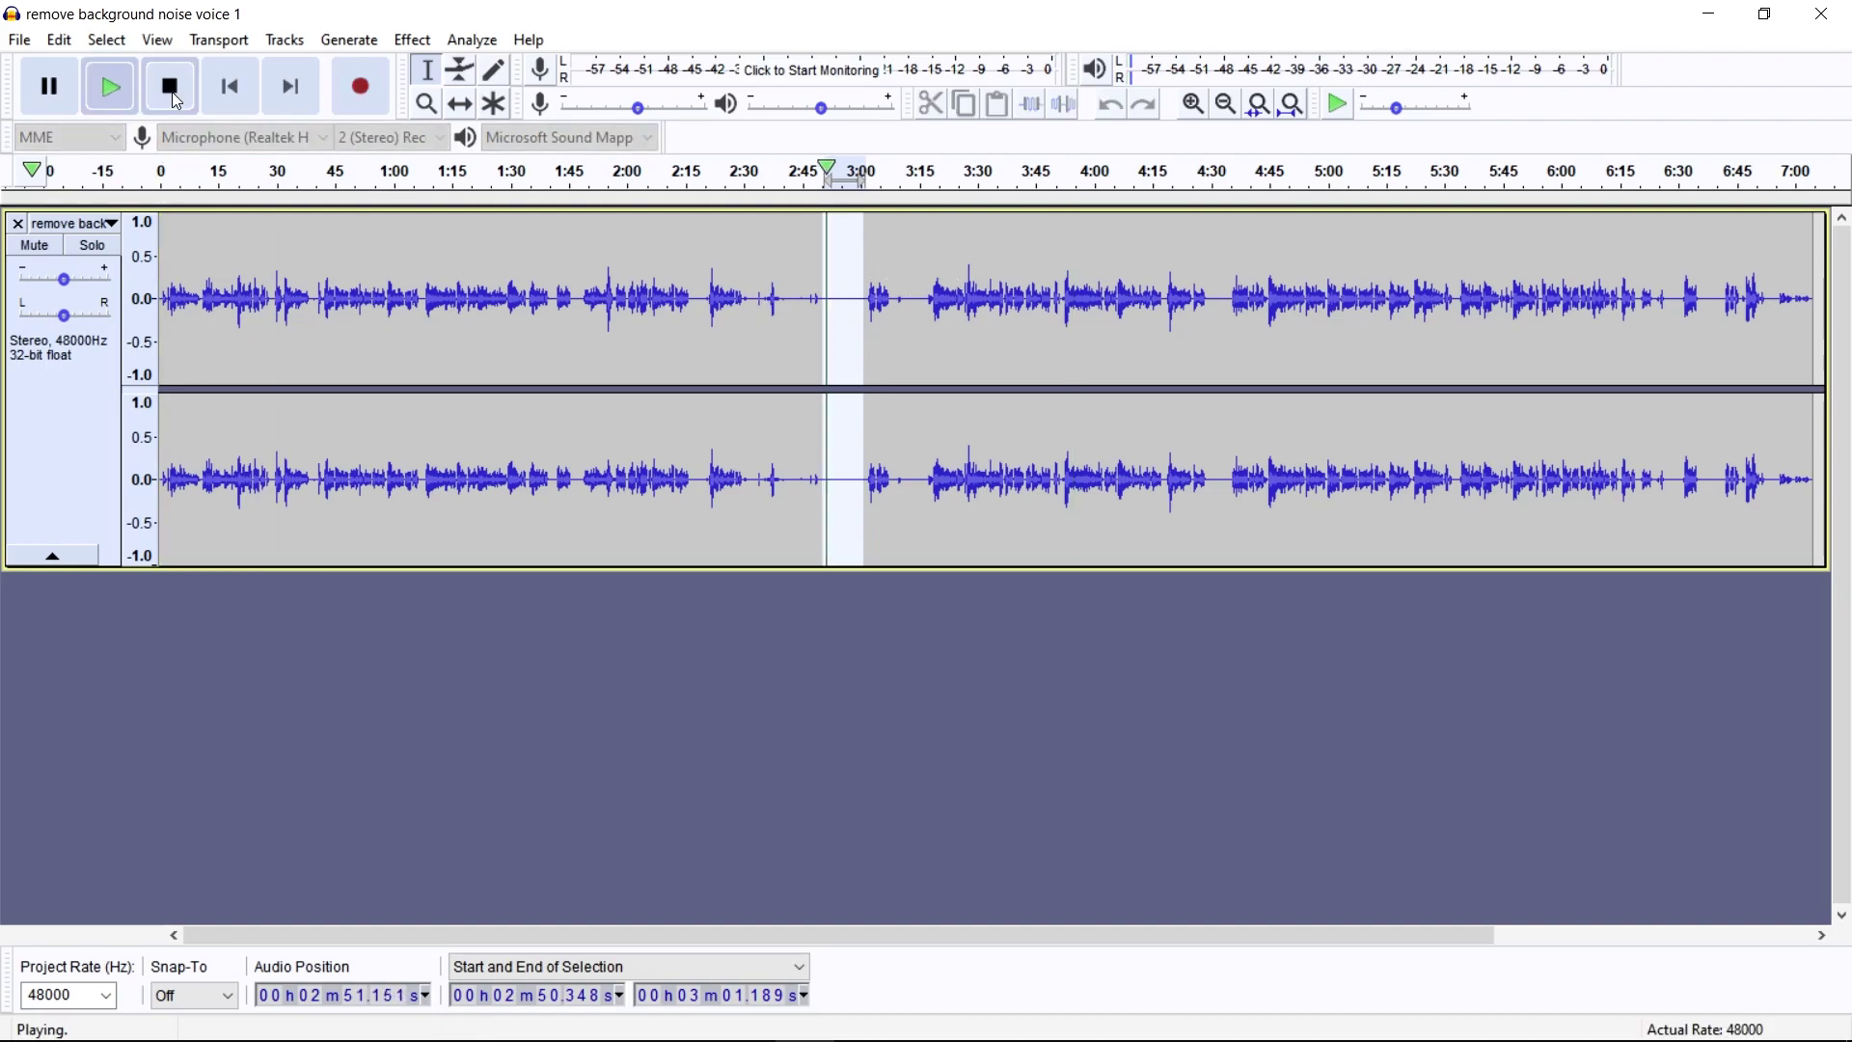
{"action": "left_click", "coordinate": [173, 94]}
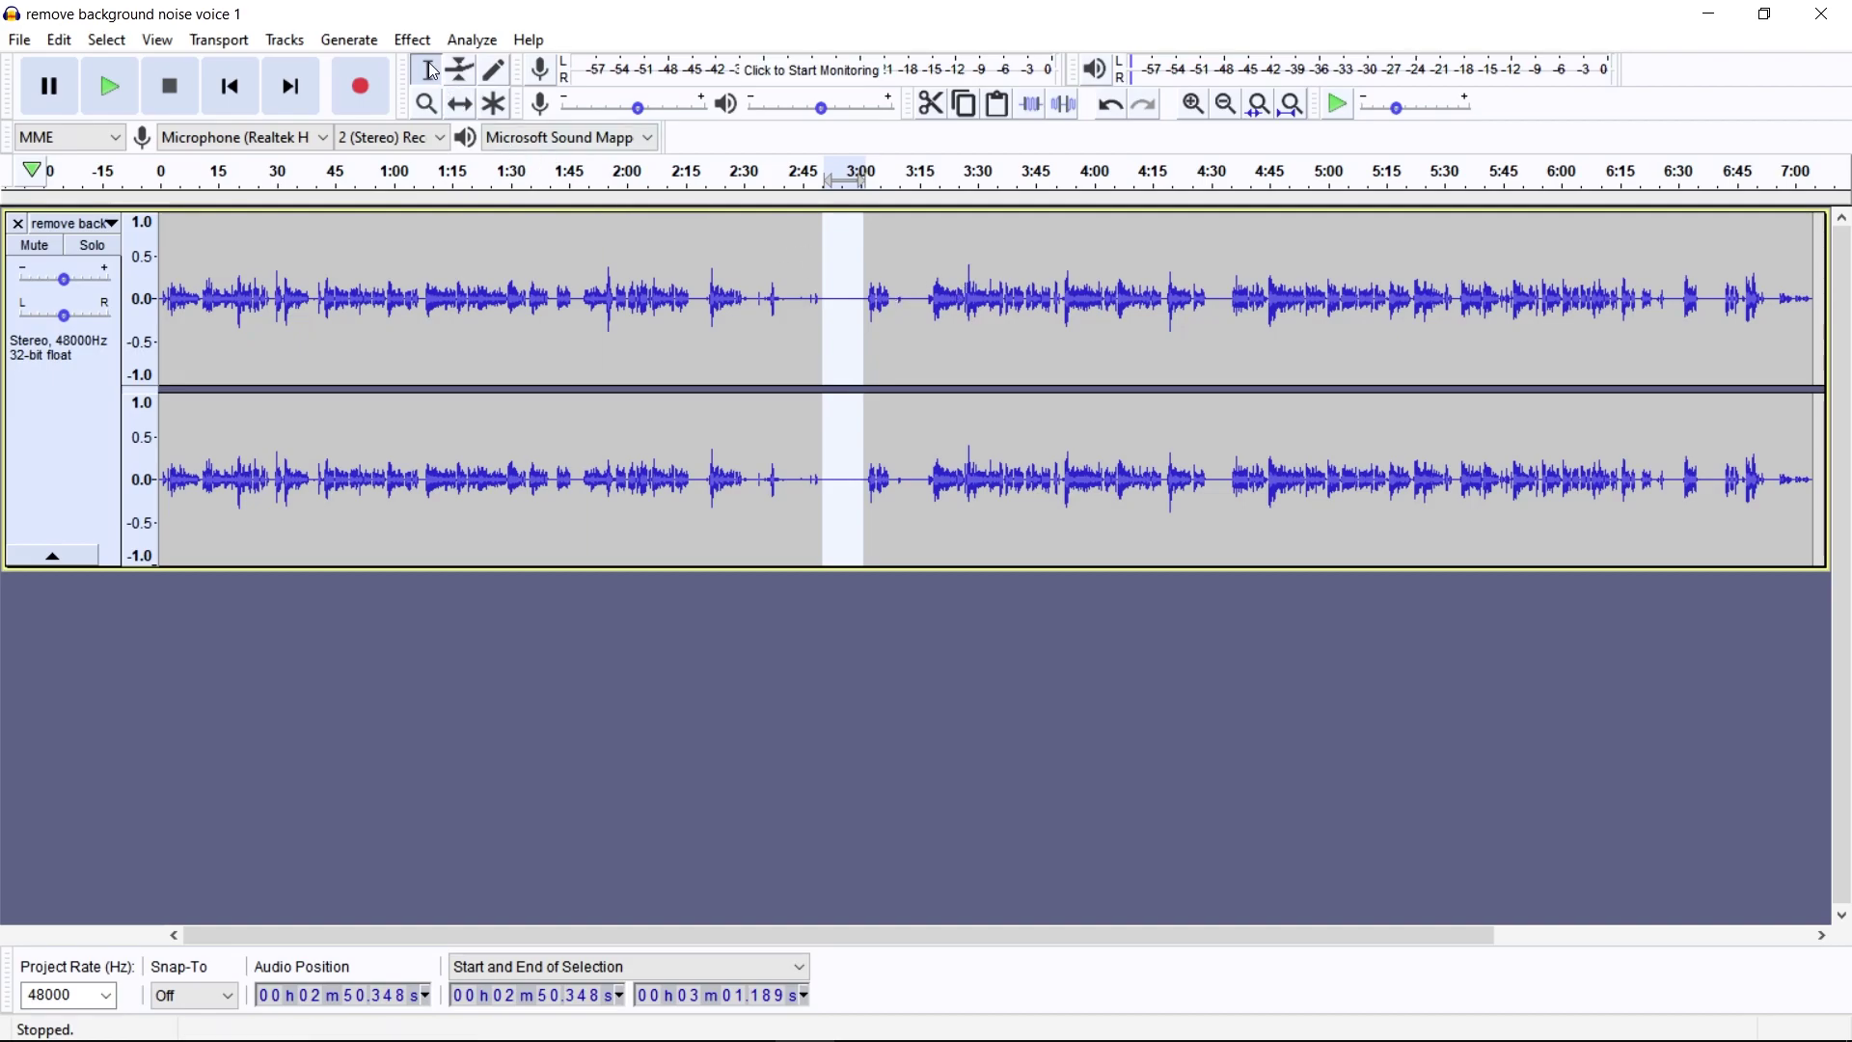
Capture the selected quiet gap as the Noise Reduction noise profile.
{"action": "left_click", "coordinate": [413, 40]}
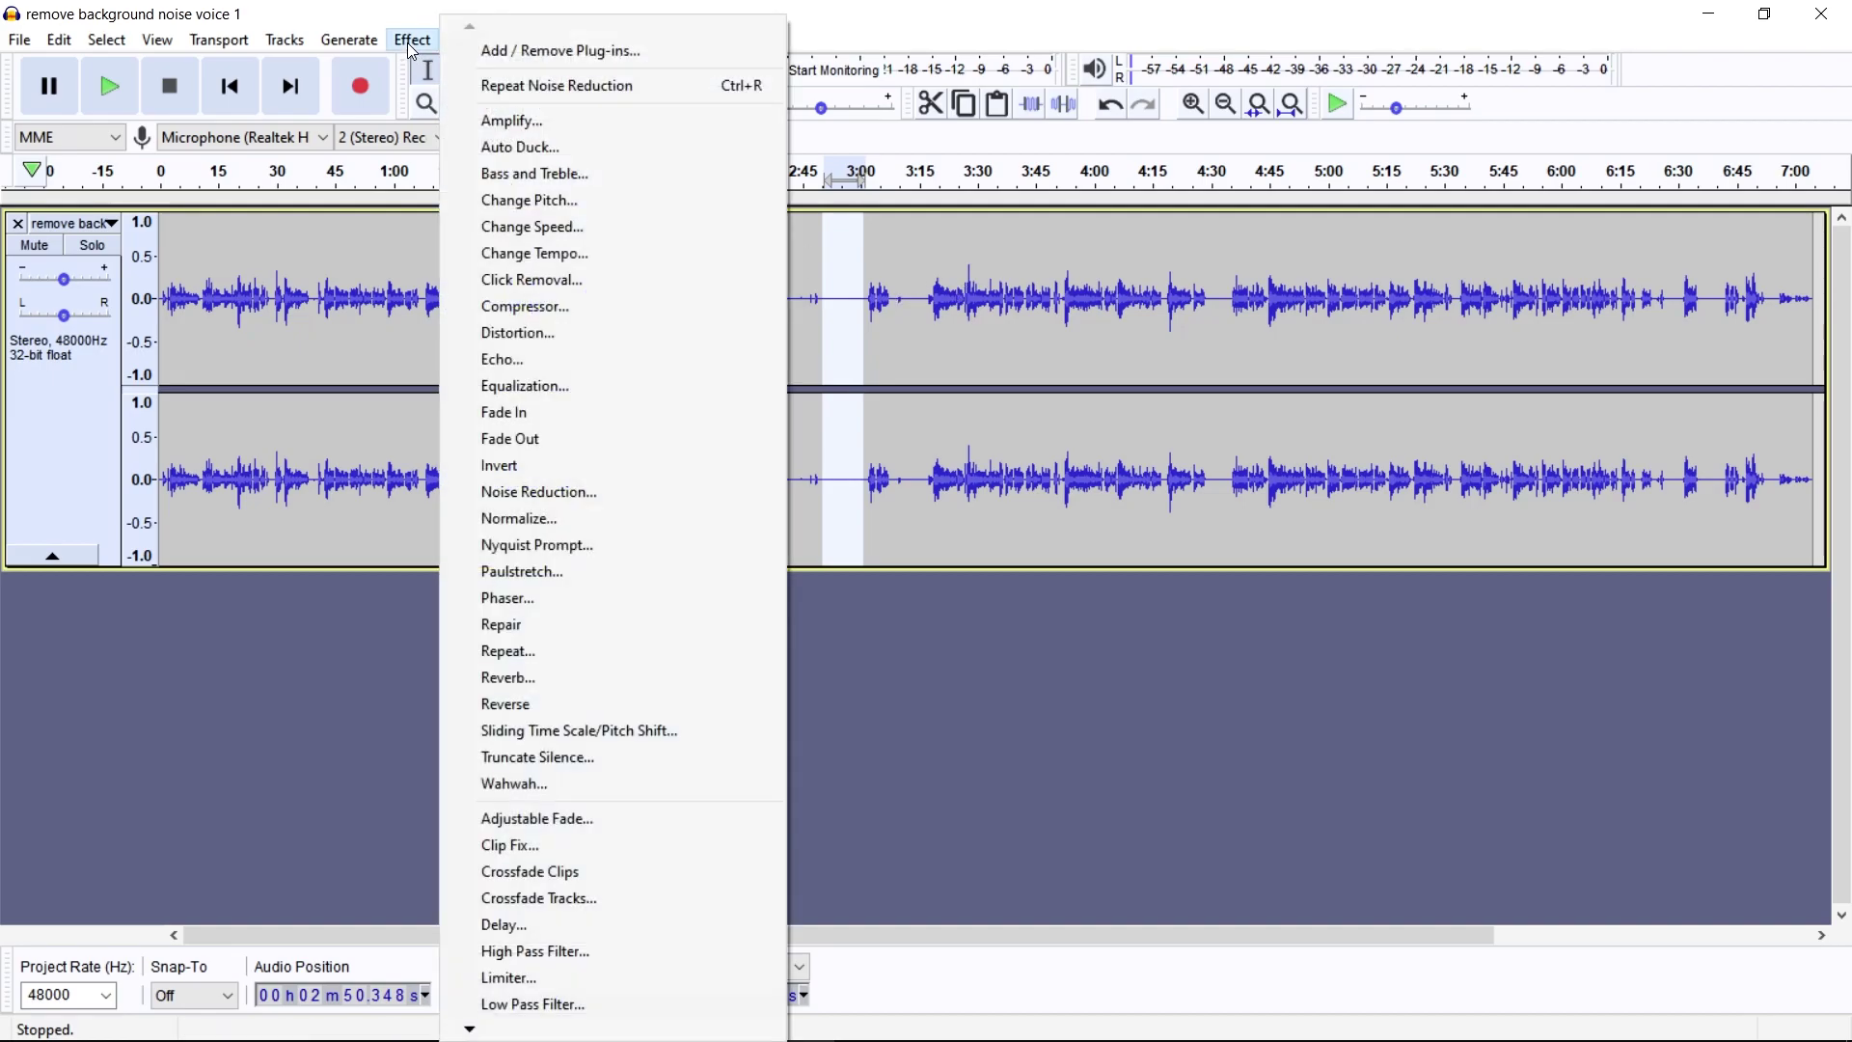
{"action": "left_click", "coordinate": [542, 492]}
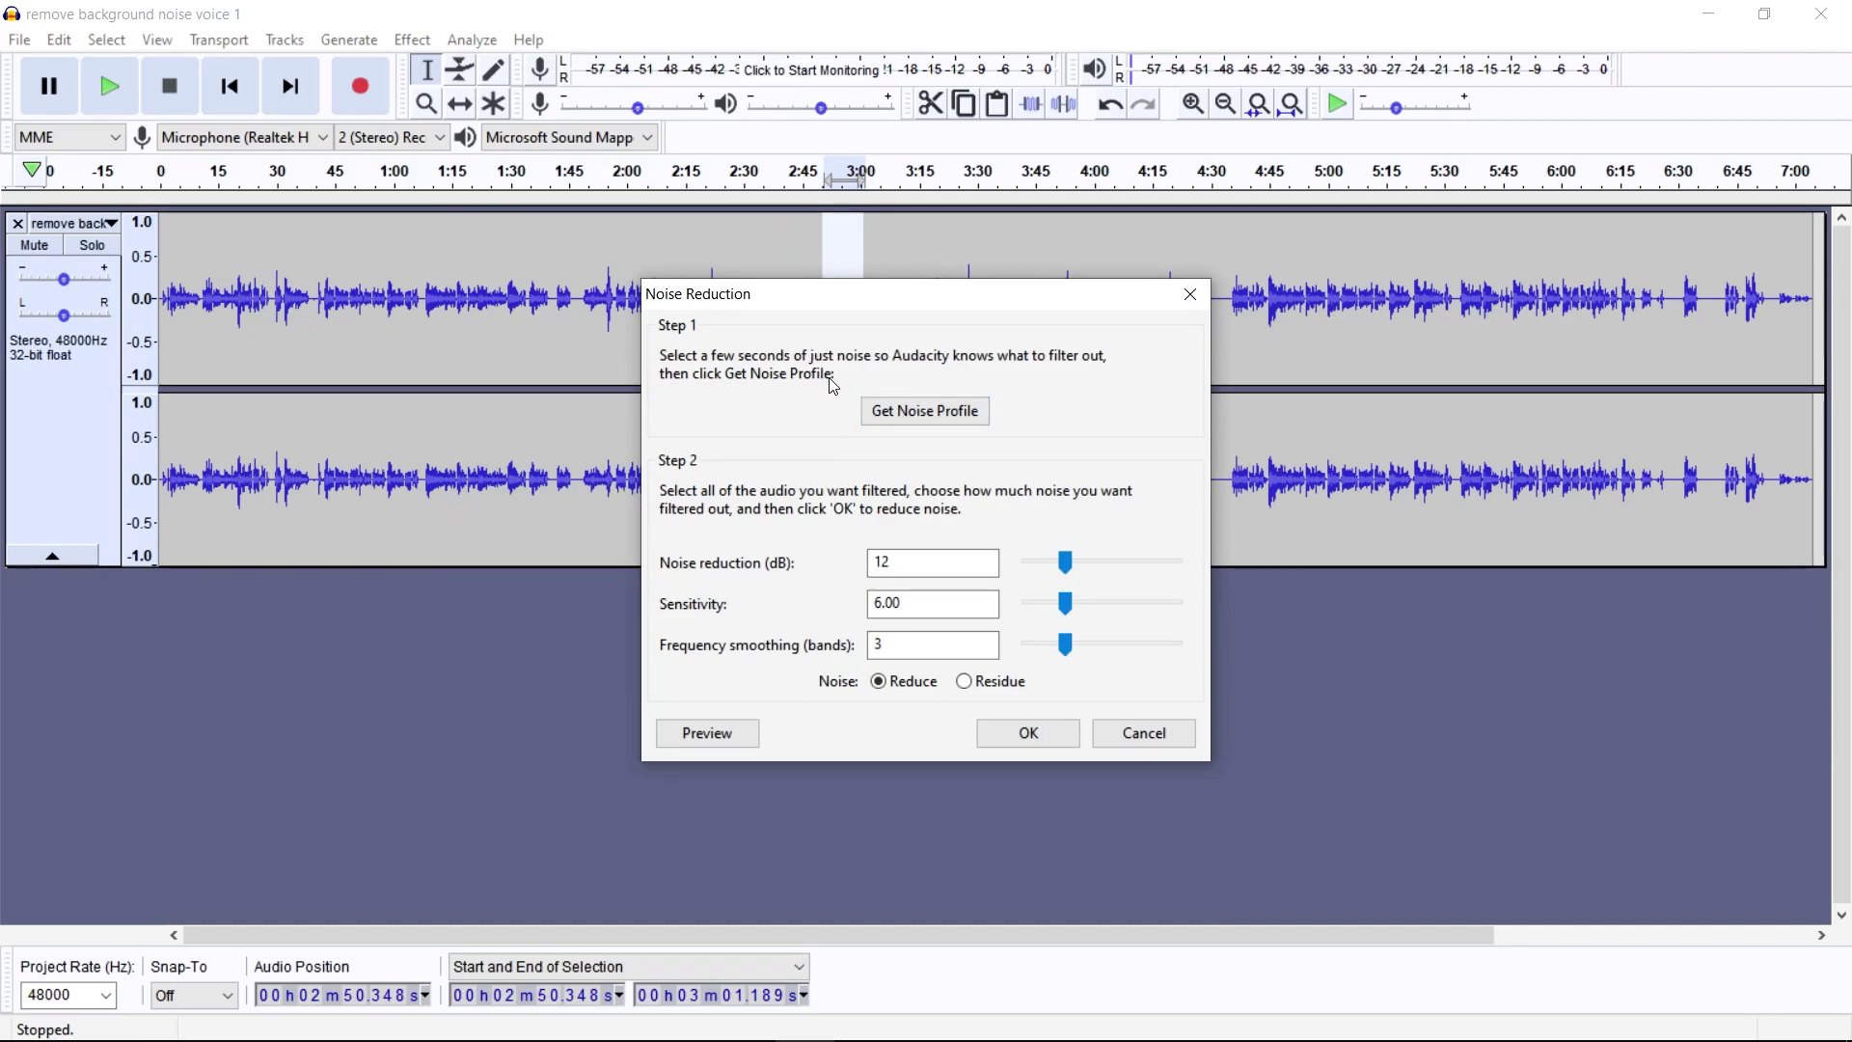
{"action": "left_click", "coordinate": [914, 416]}
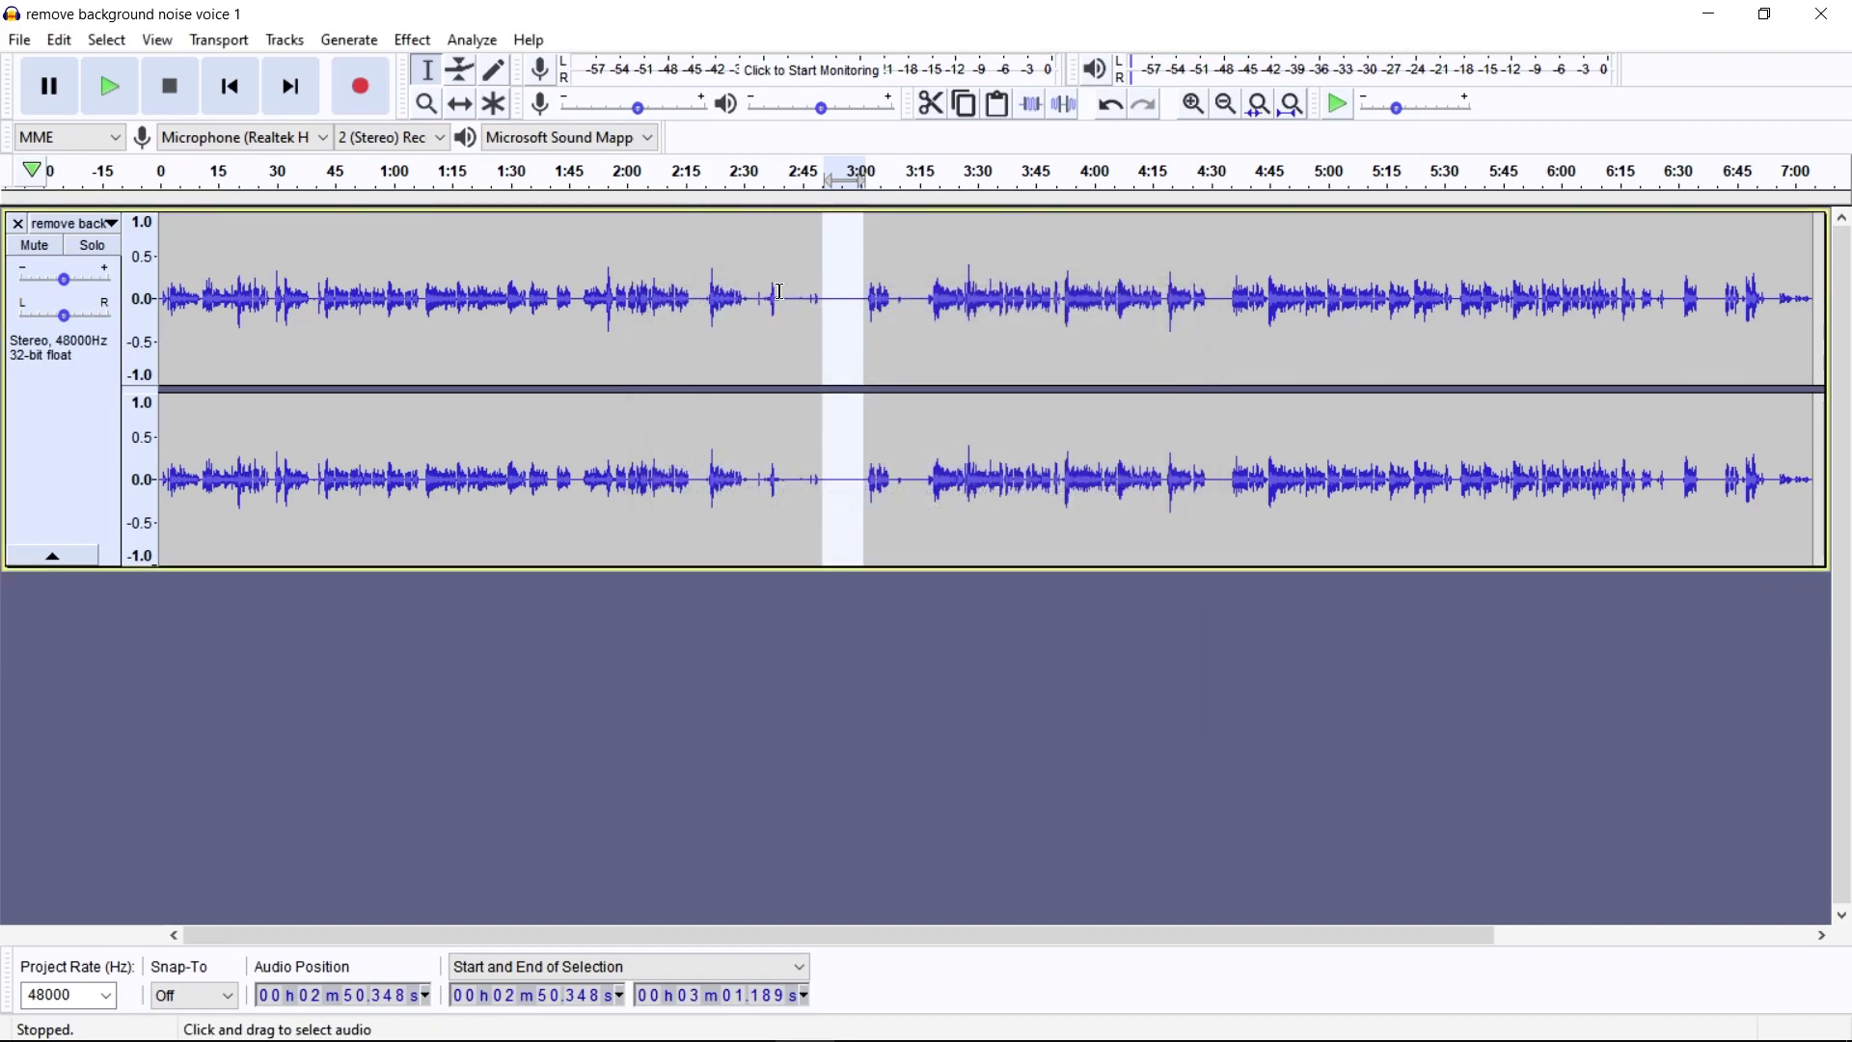
Apply Noise Reduction at 12 dB, sensitivity 6.00, frequency smoothing 3 to the whole track.
{"action": "key", "text": "ctrl+a"}
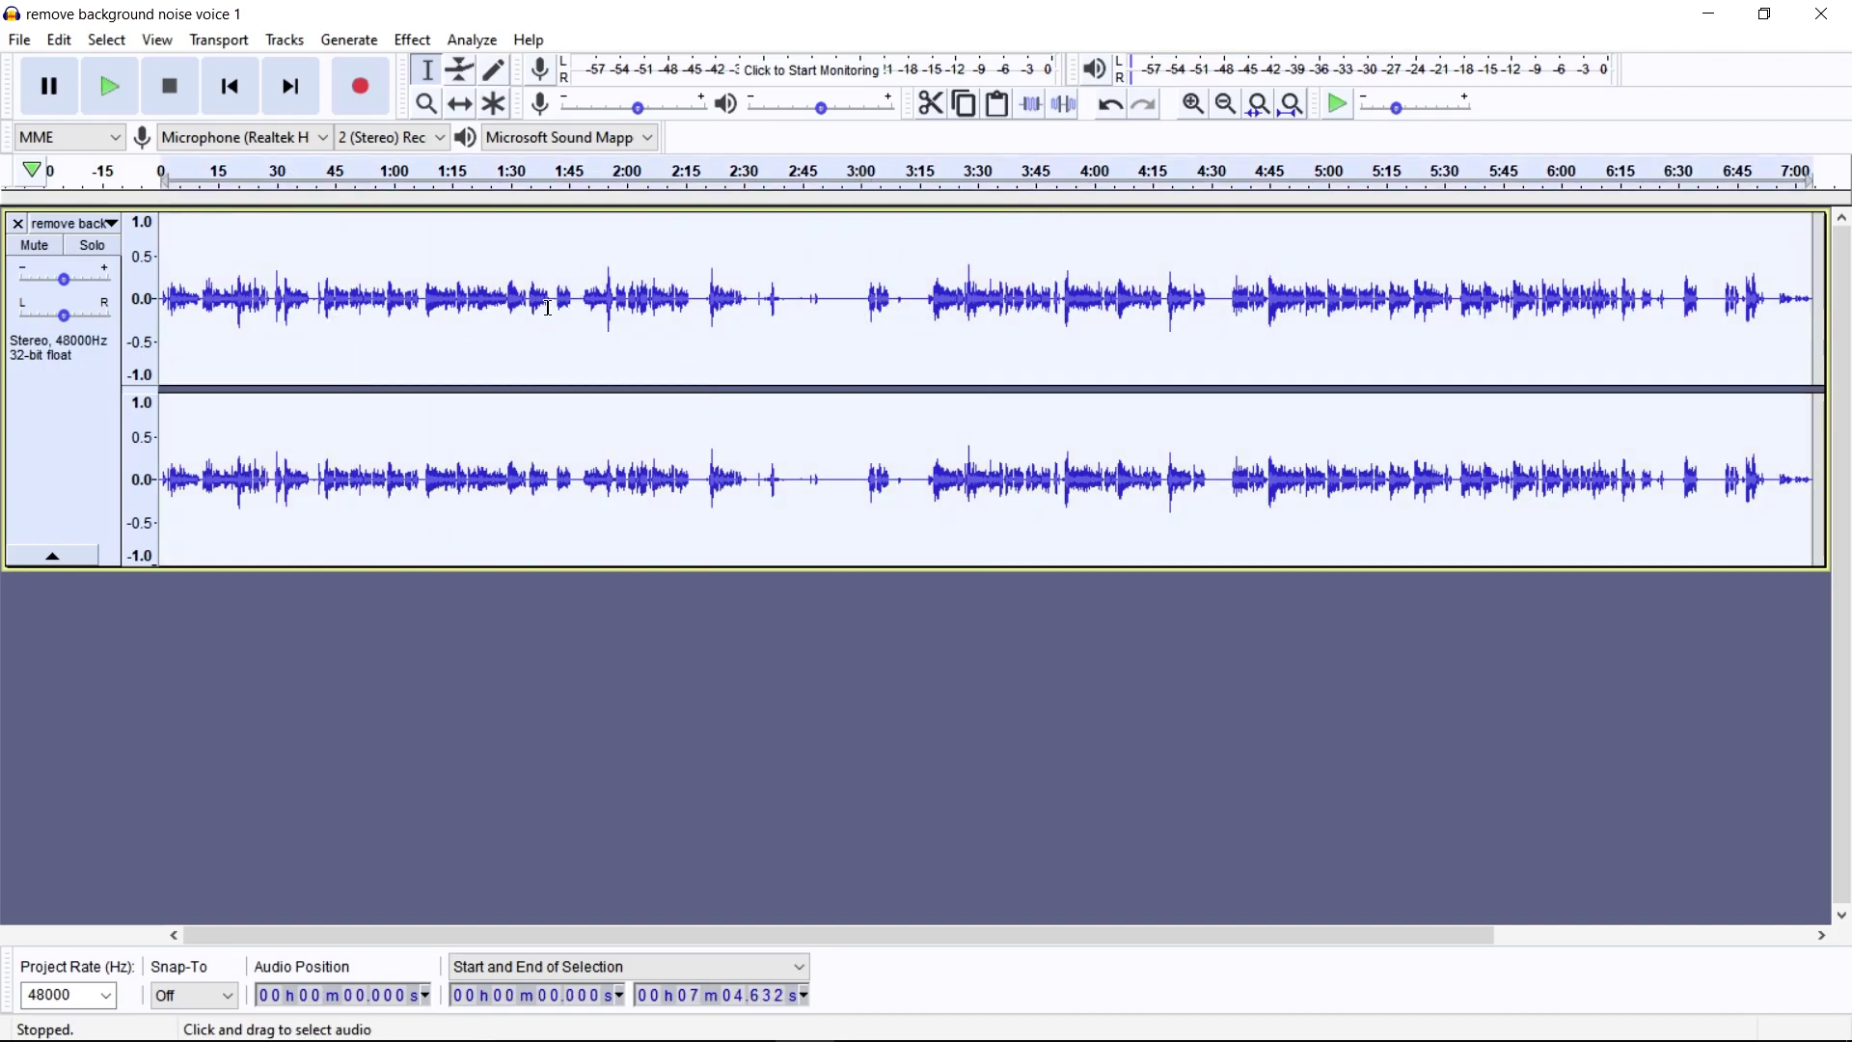
{"action": "left_click", "coordinate": [413, 41]}
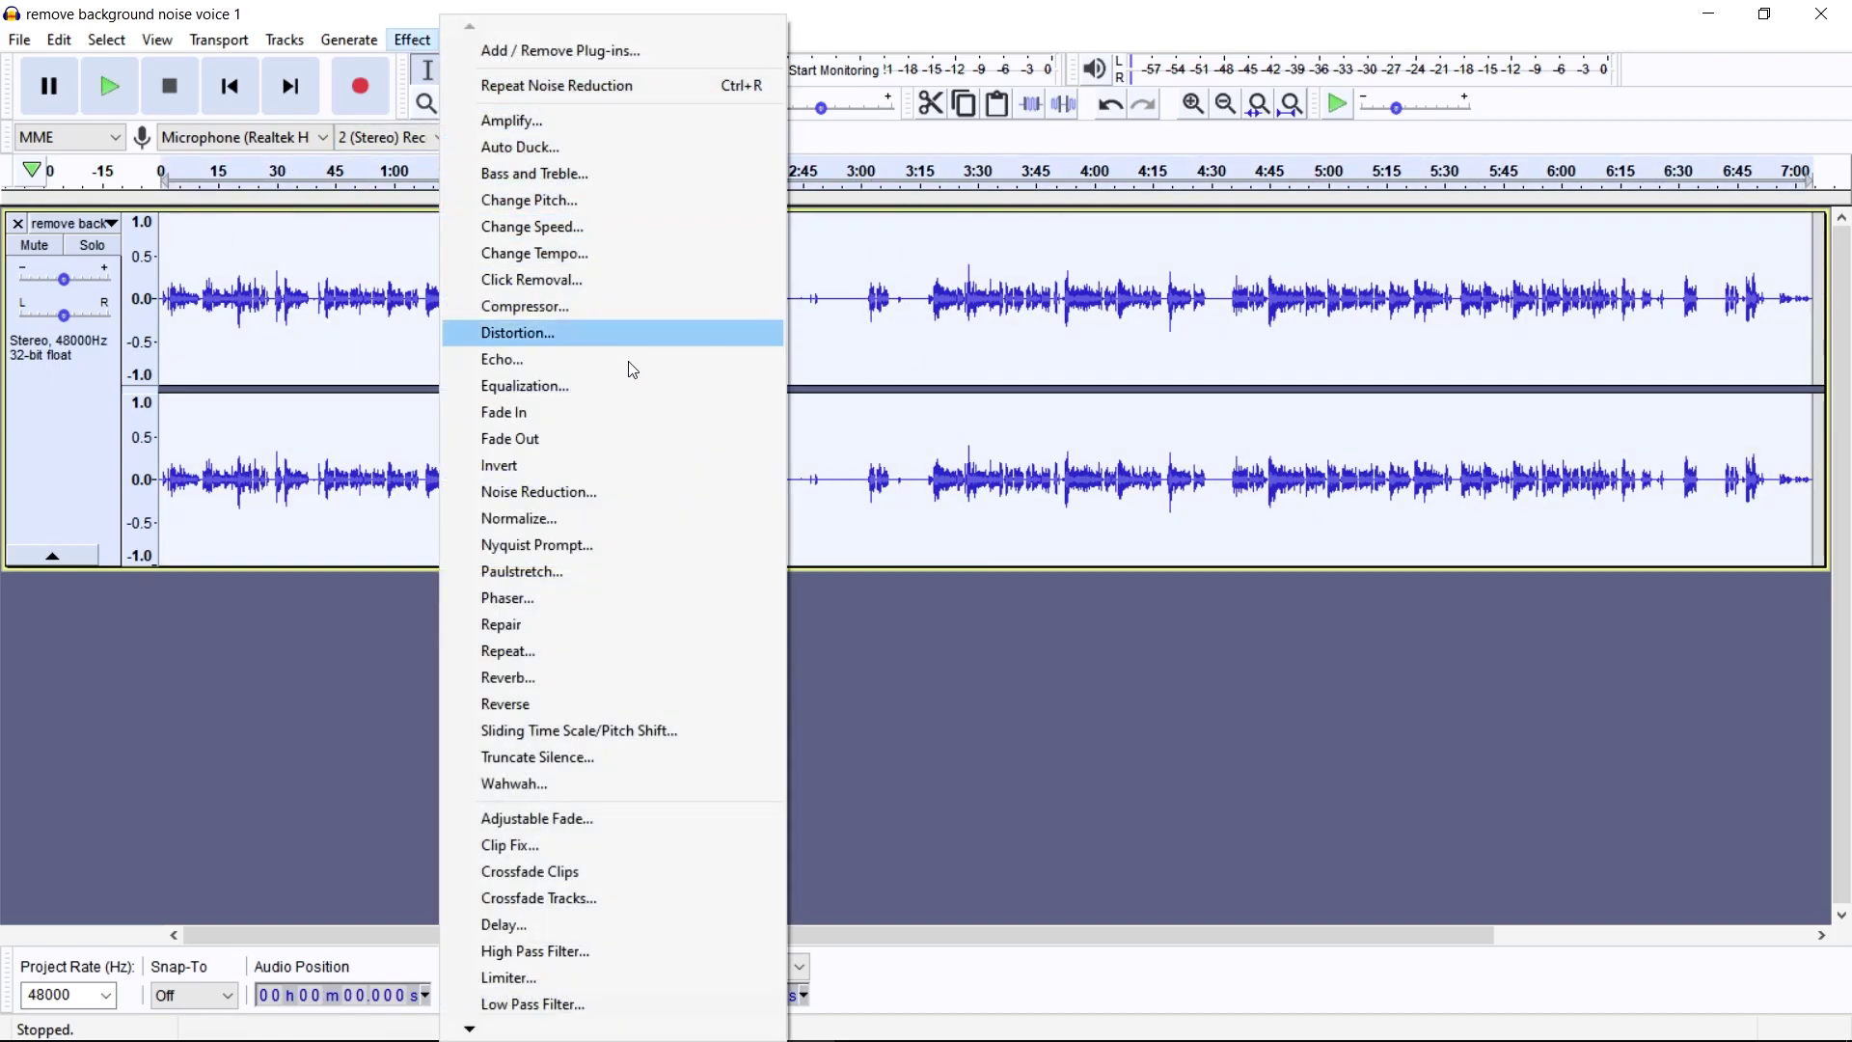
{"action": "left_click", "coordinate": [546, 494]}
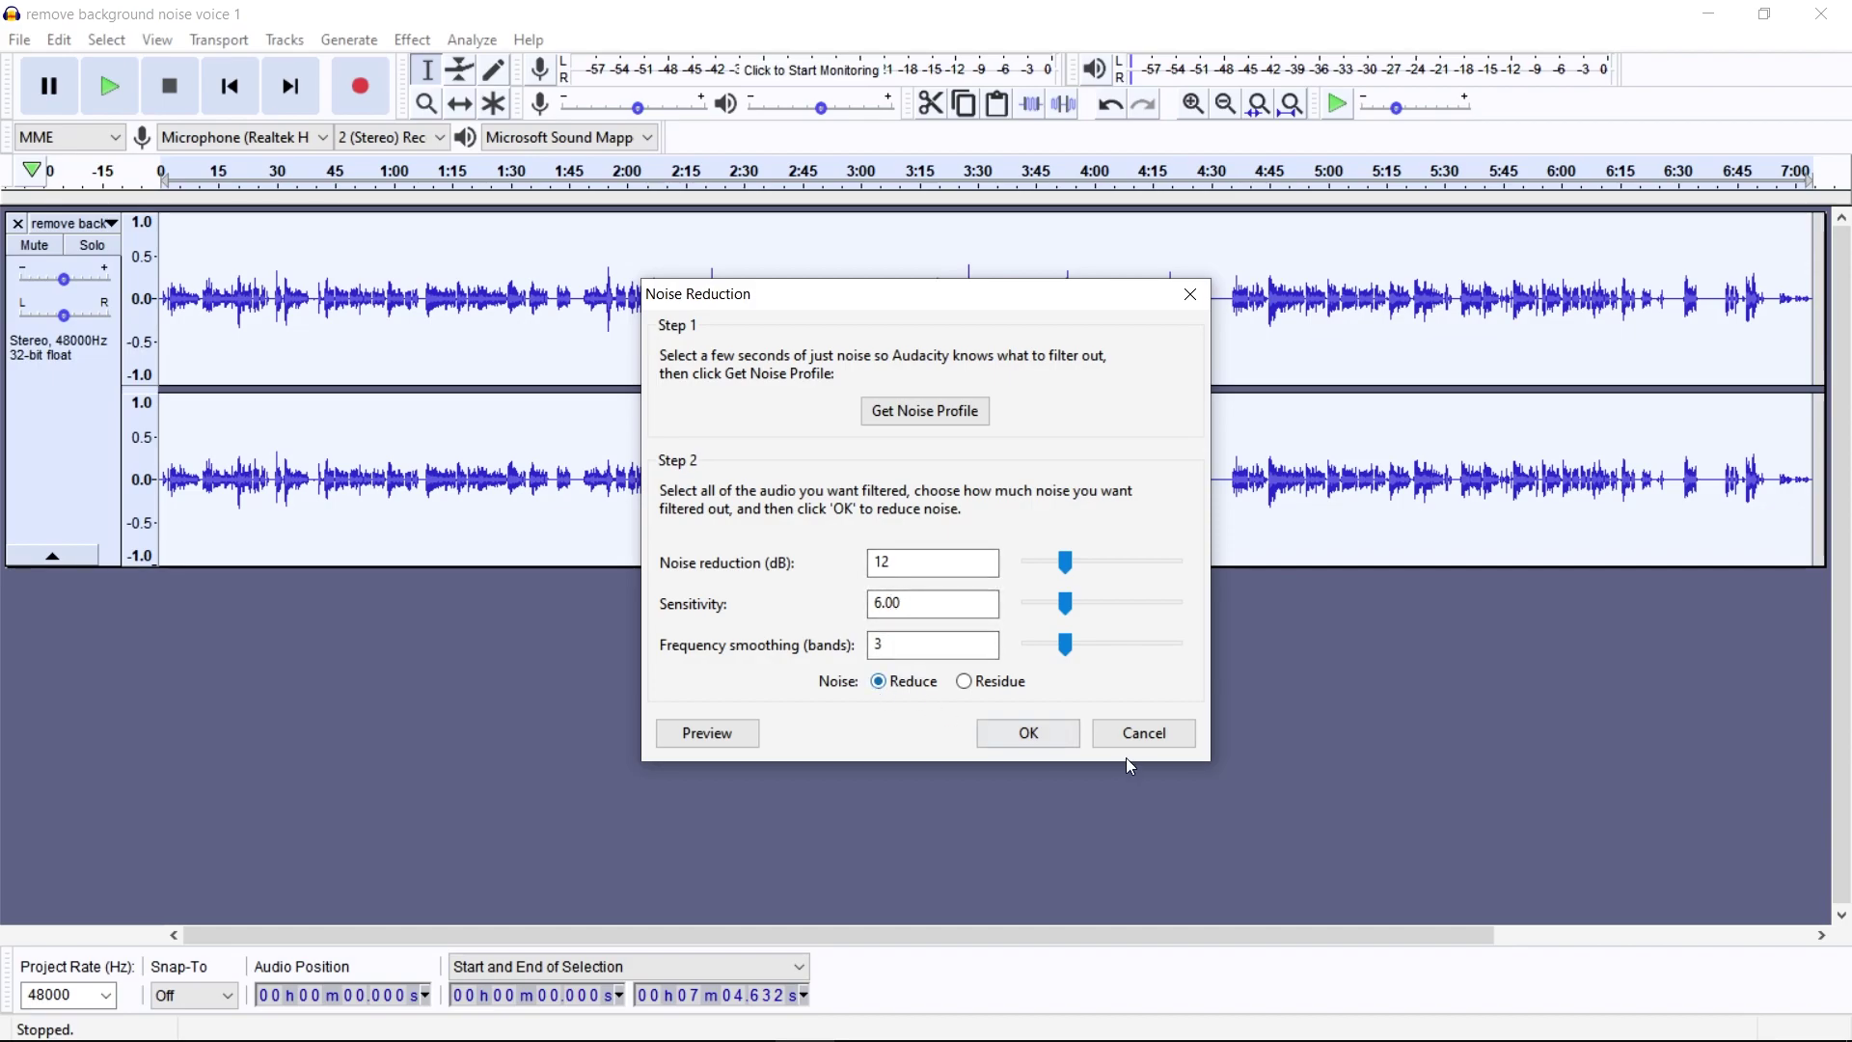
{"action": "left_click", "coordinate": [1034, 733]}
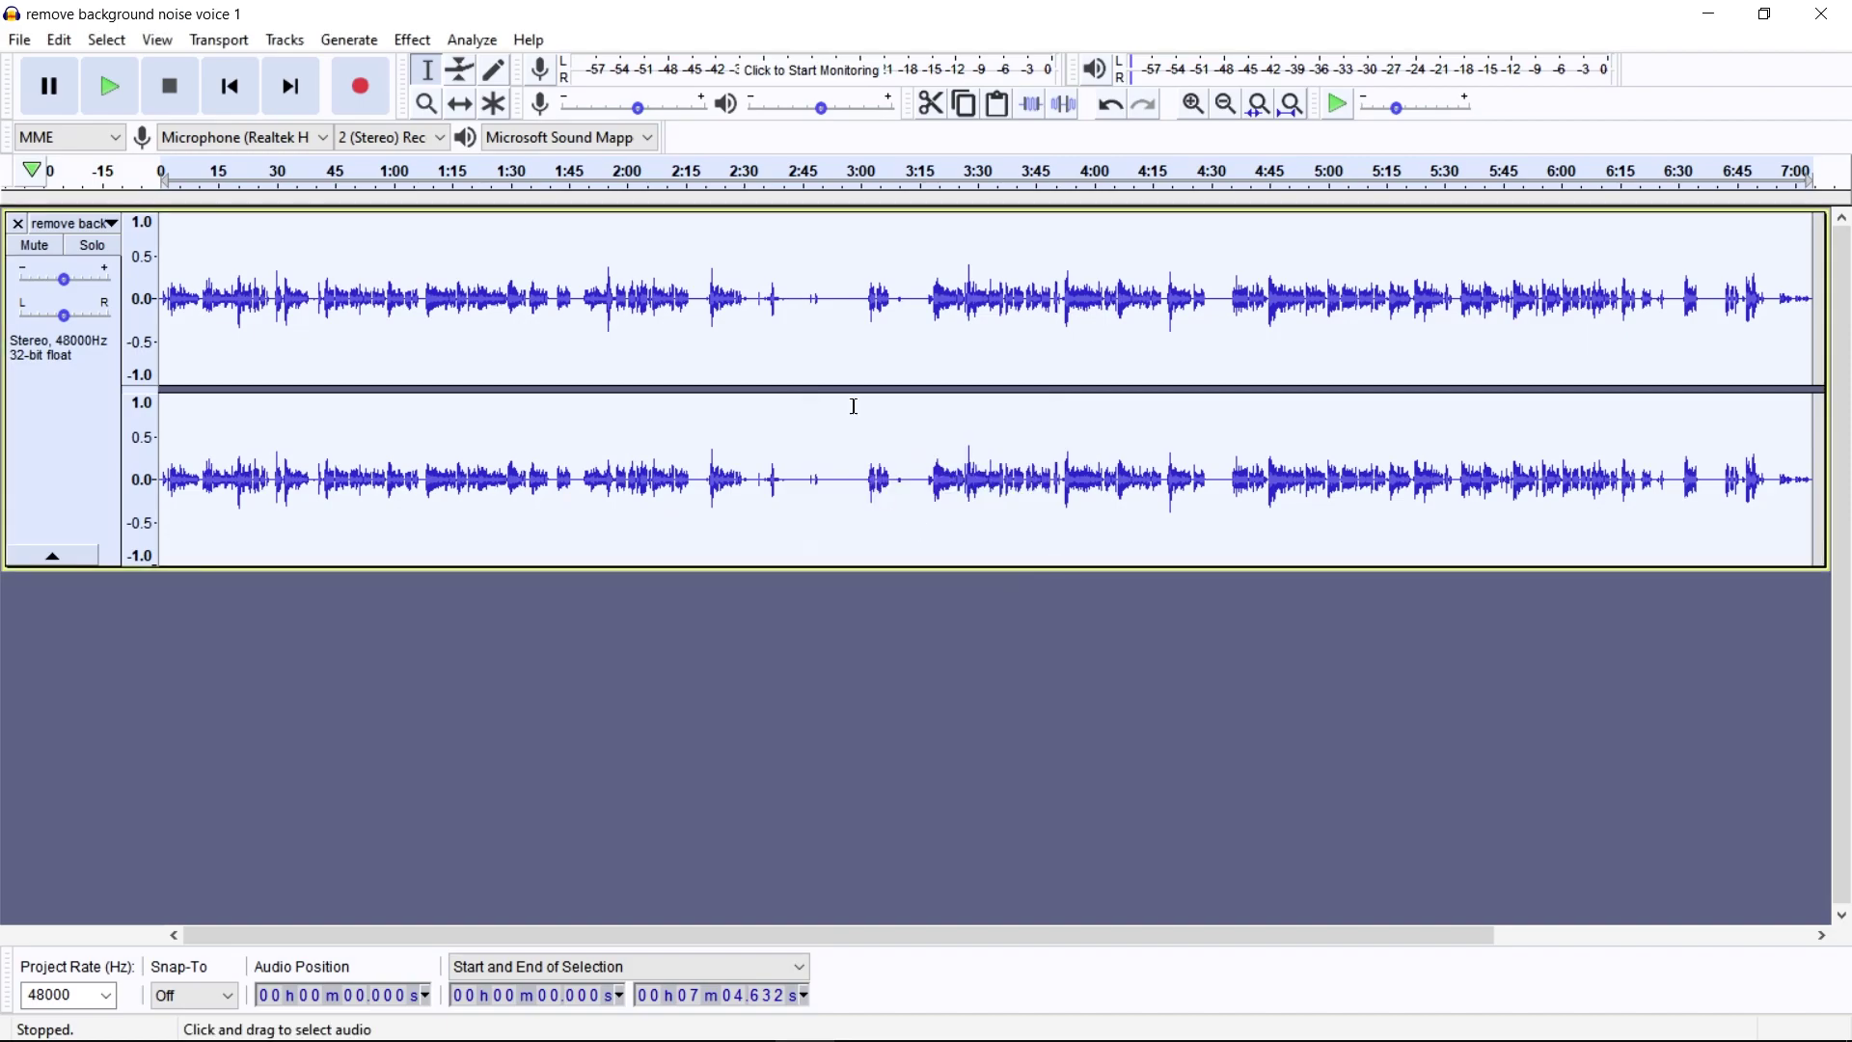
Listen to the cleaned audio from 2:50, then select the whole track from 0 to 7:04.632.
{"action": "left_click", "coordinate": [822, 334]}
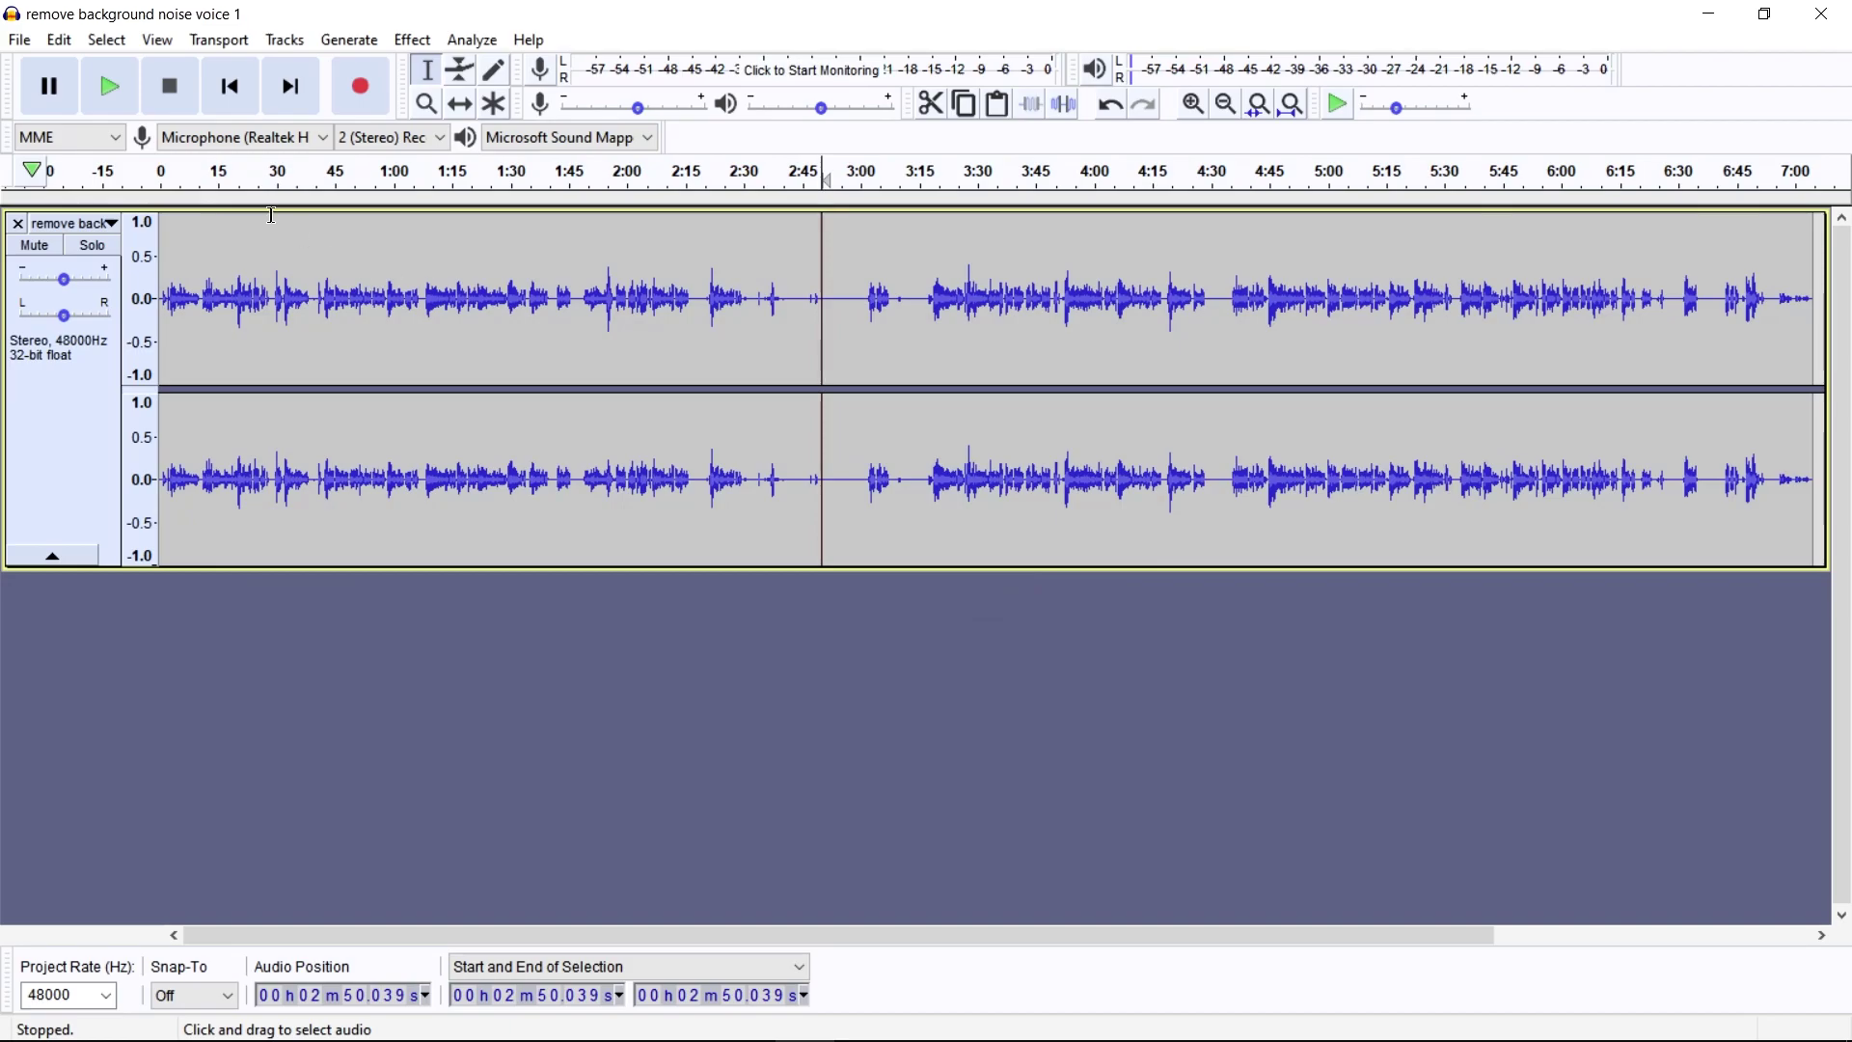
{"action": "left_click", "coordinate": [118, 86]}
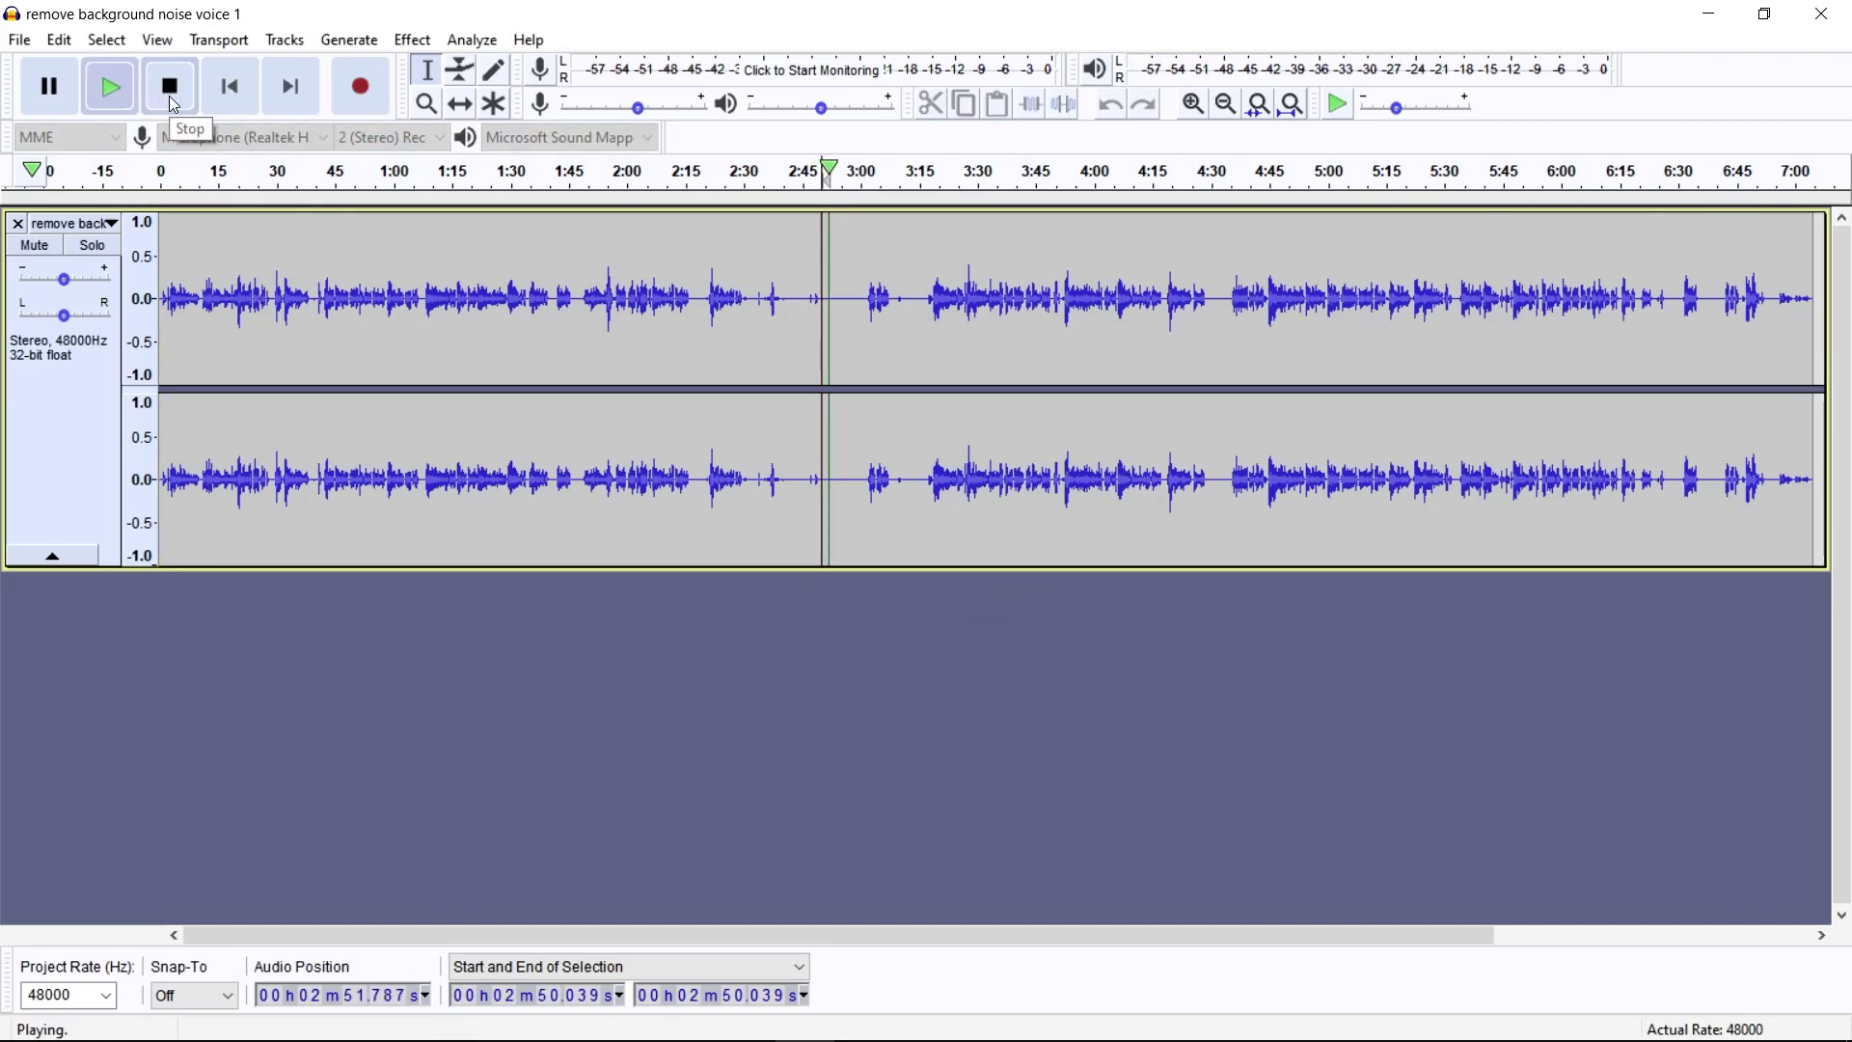
{"action": "left_click", "coordinate": [170, 96]}
{"action": "left_click", "coordinate": [861, 305]}
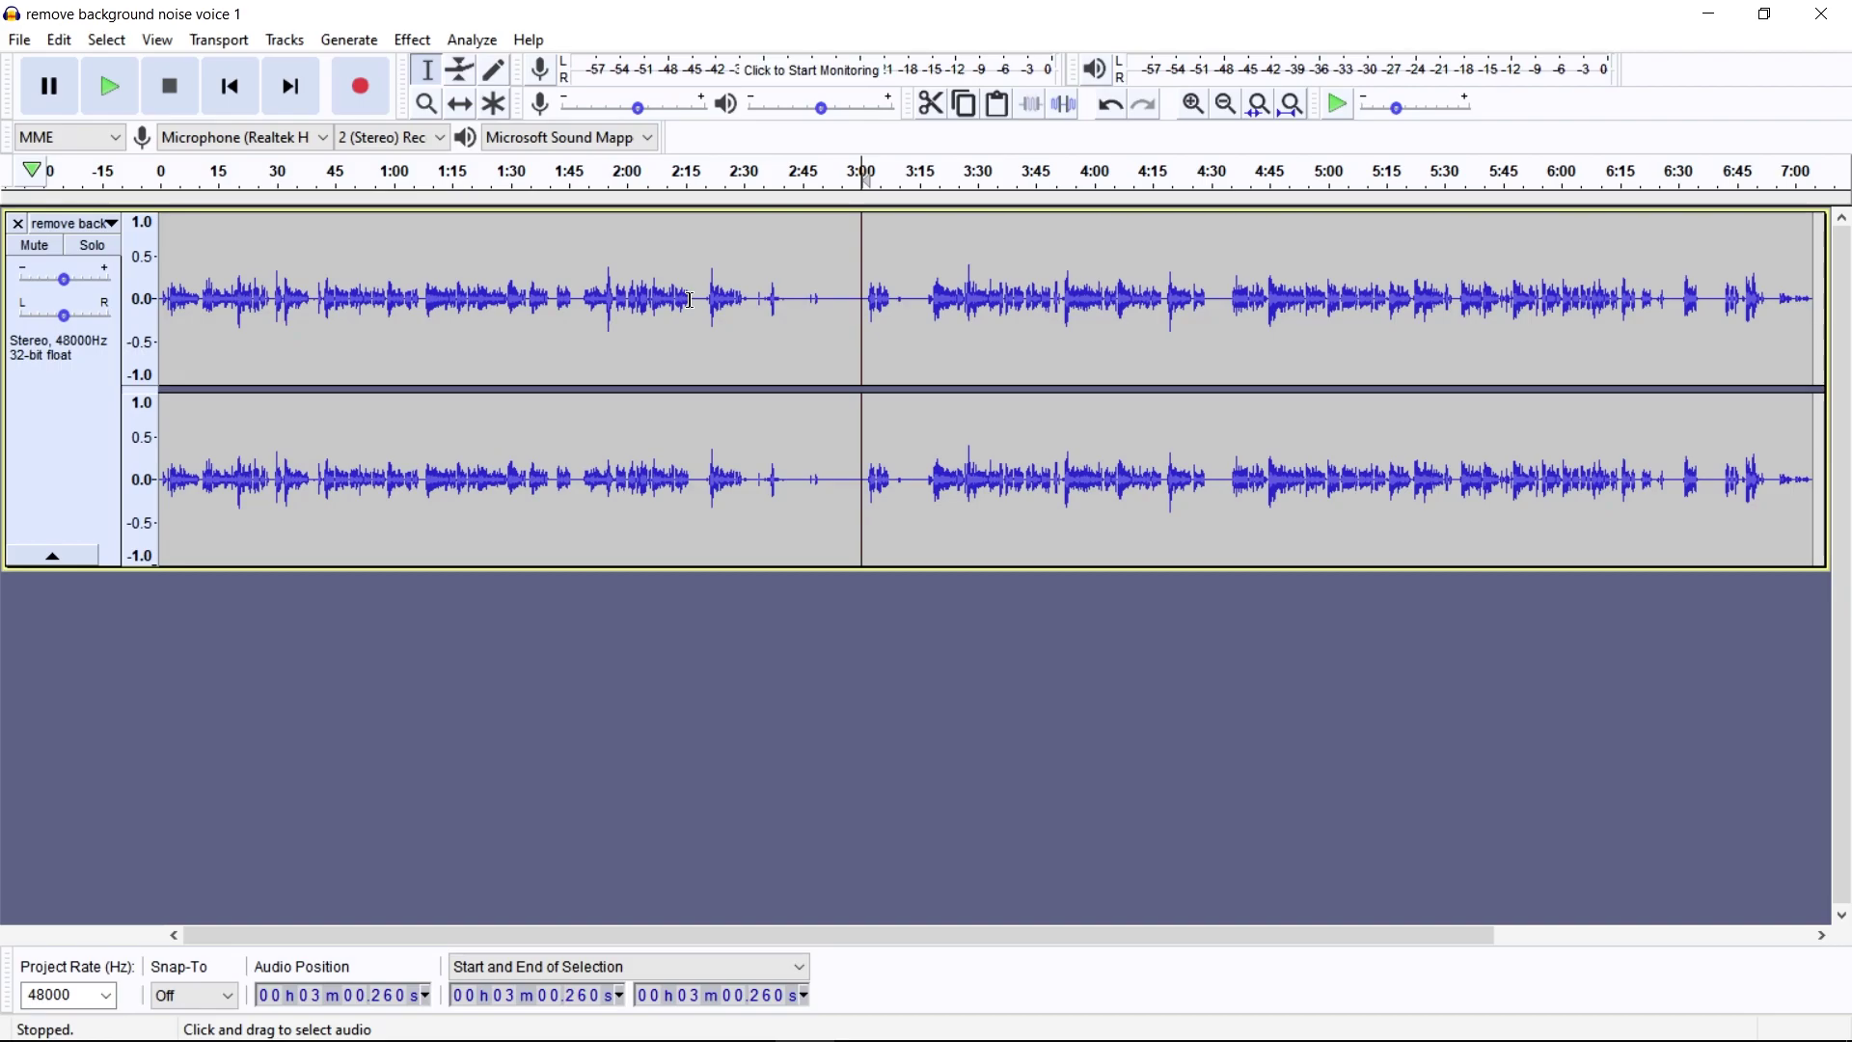
{"action": "key", "text": "ctrl+a"}
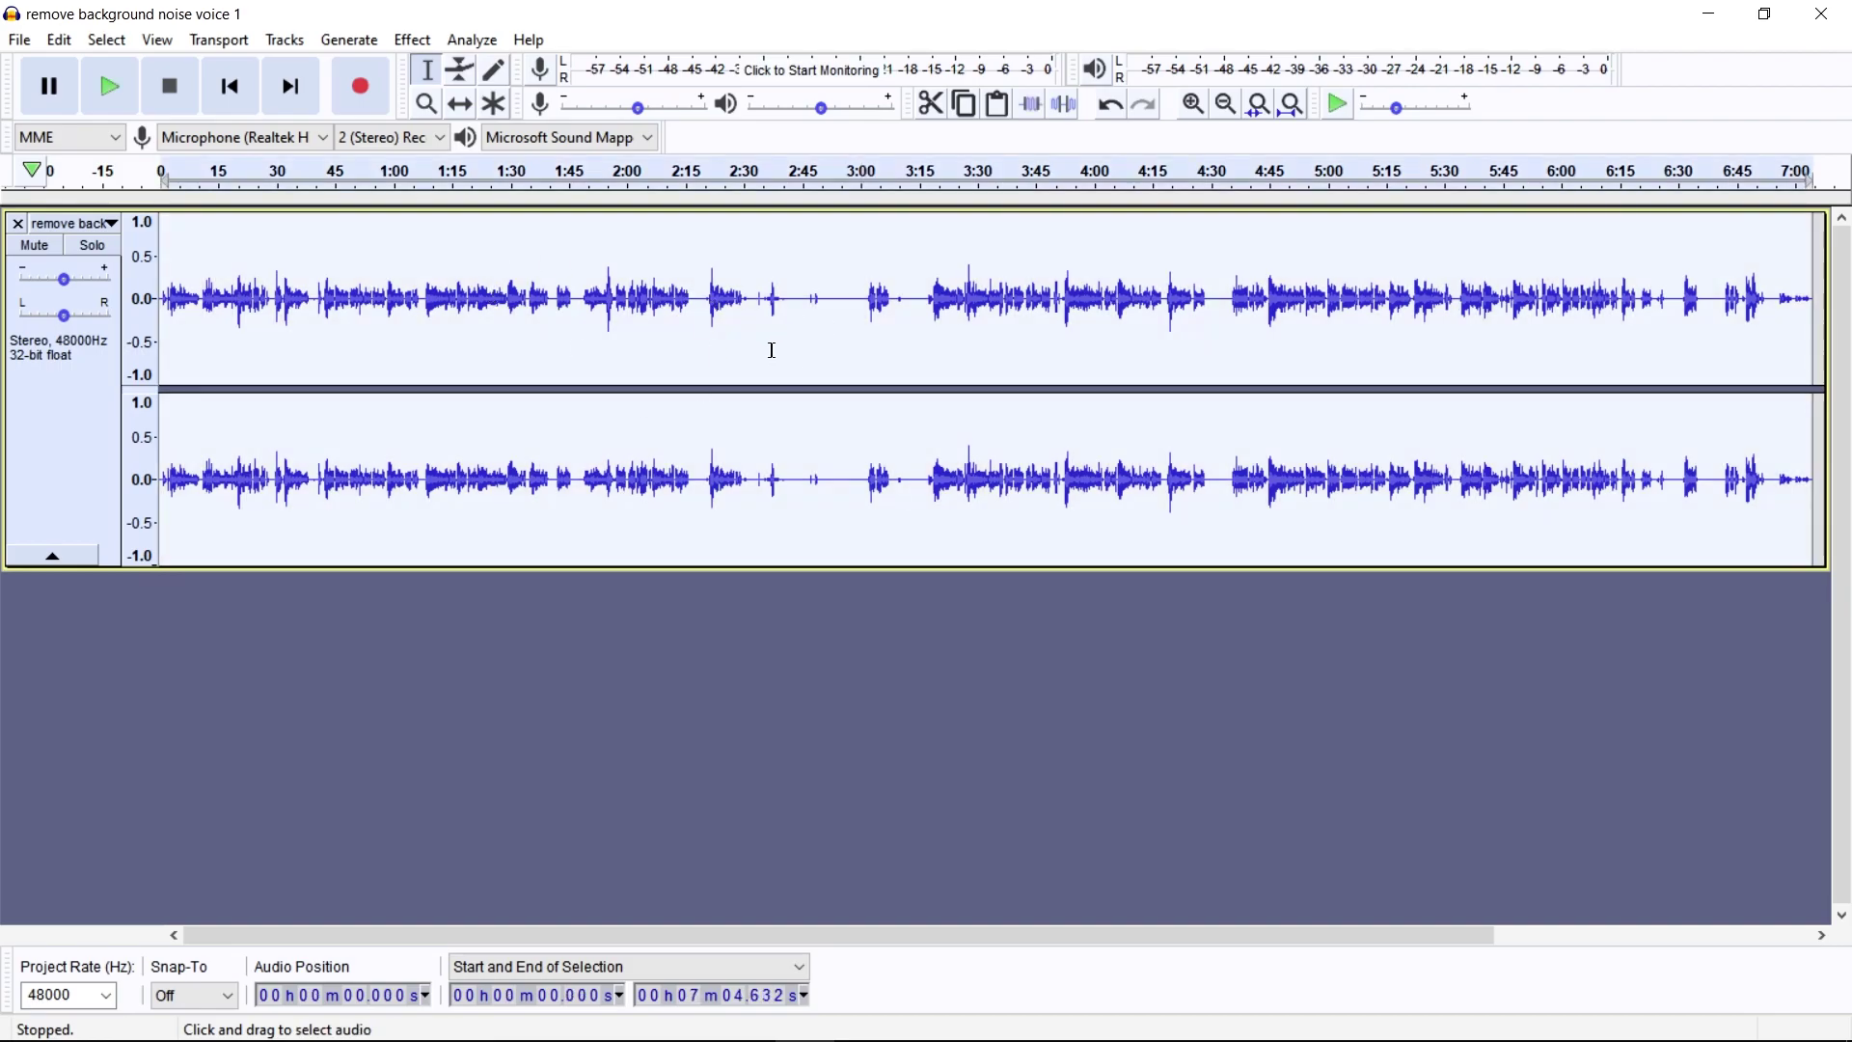
Apply the Compressor with threshold -12 dB, noise floor -40 dB, ratio 2:1 and make-up gain.
{"action": "left_click", "coordinate": [415, 41]}
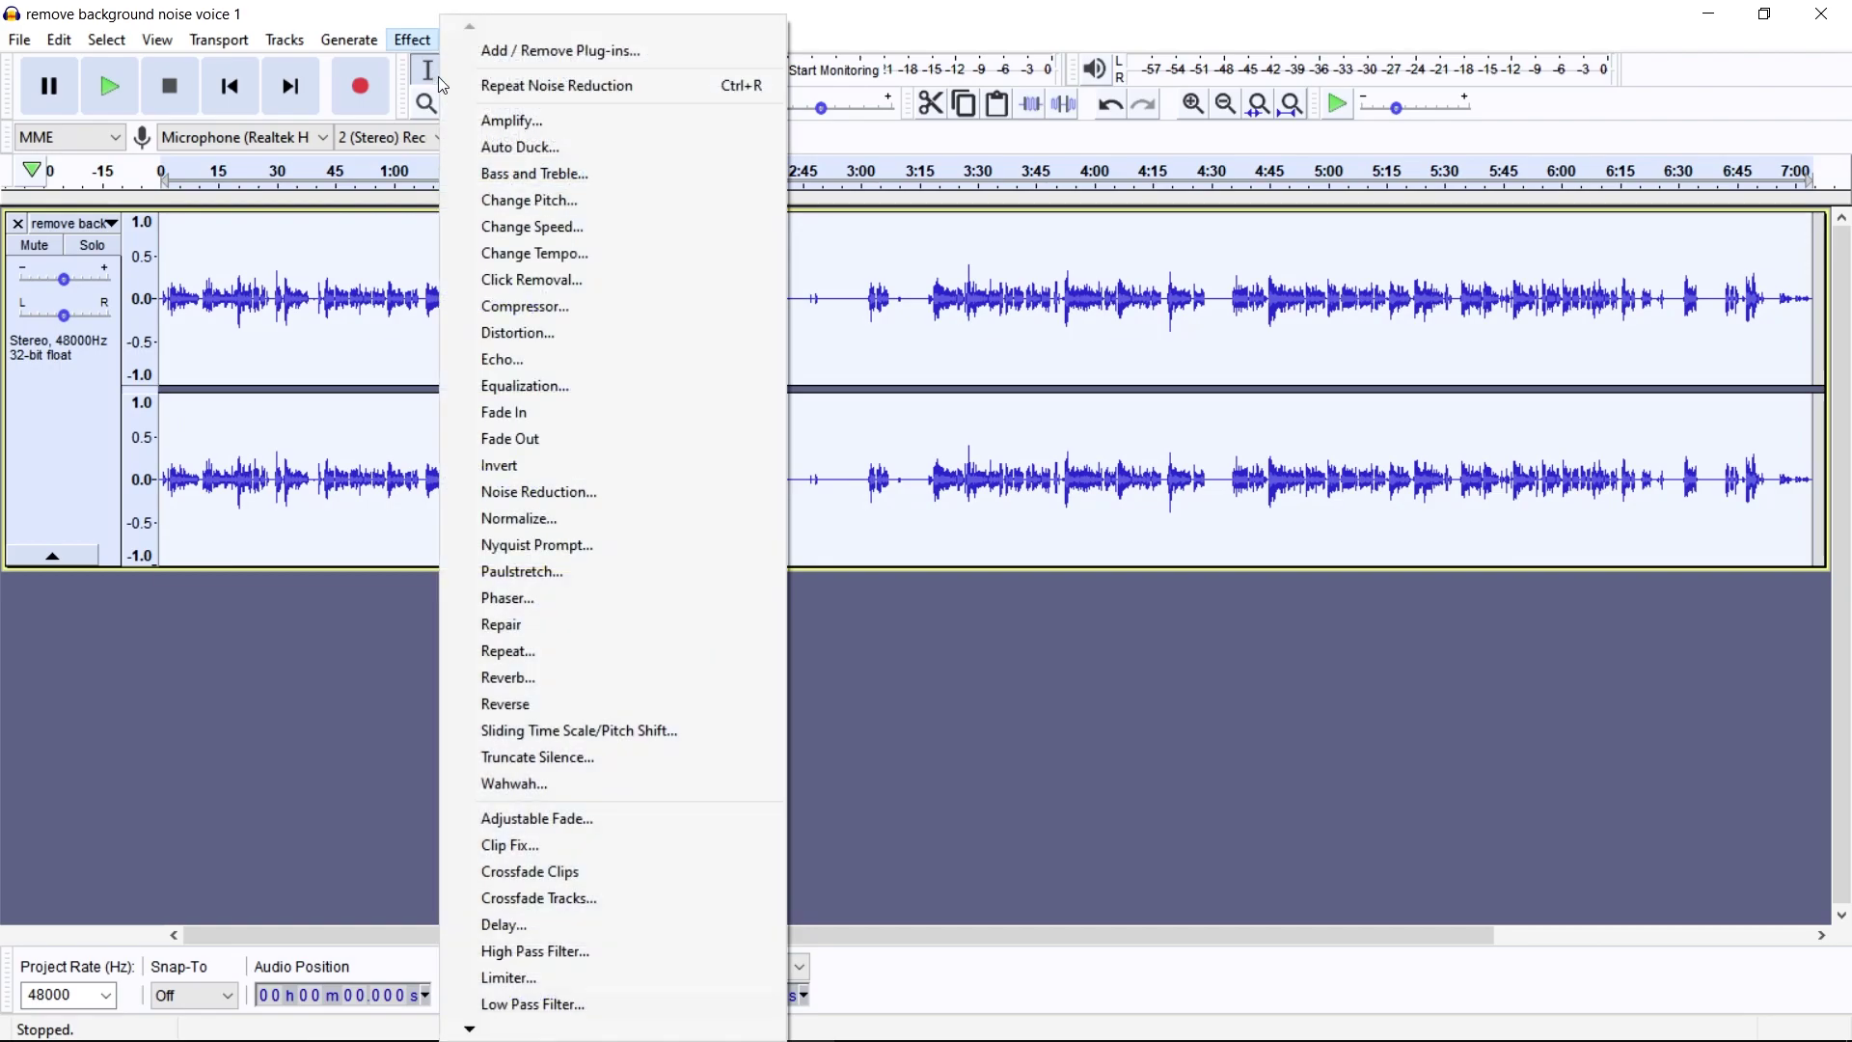
{"action": "left_click", "coordinate": [519, 315]}
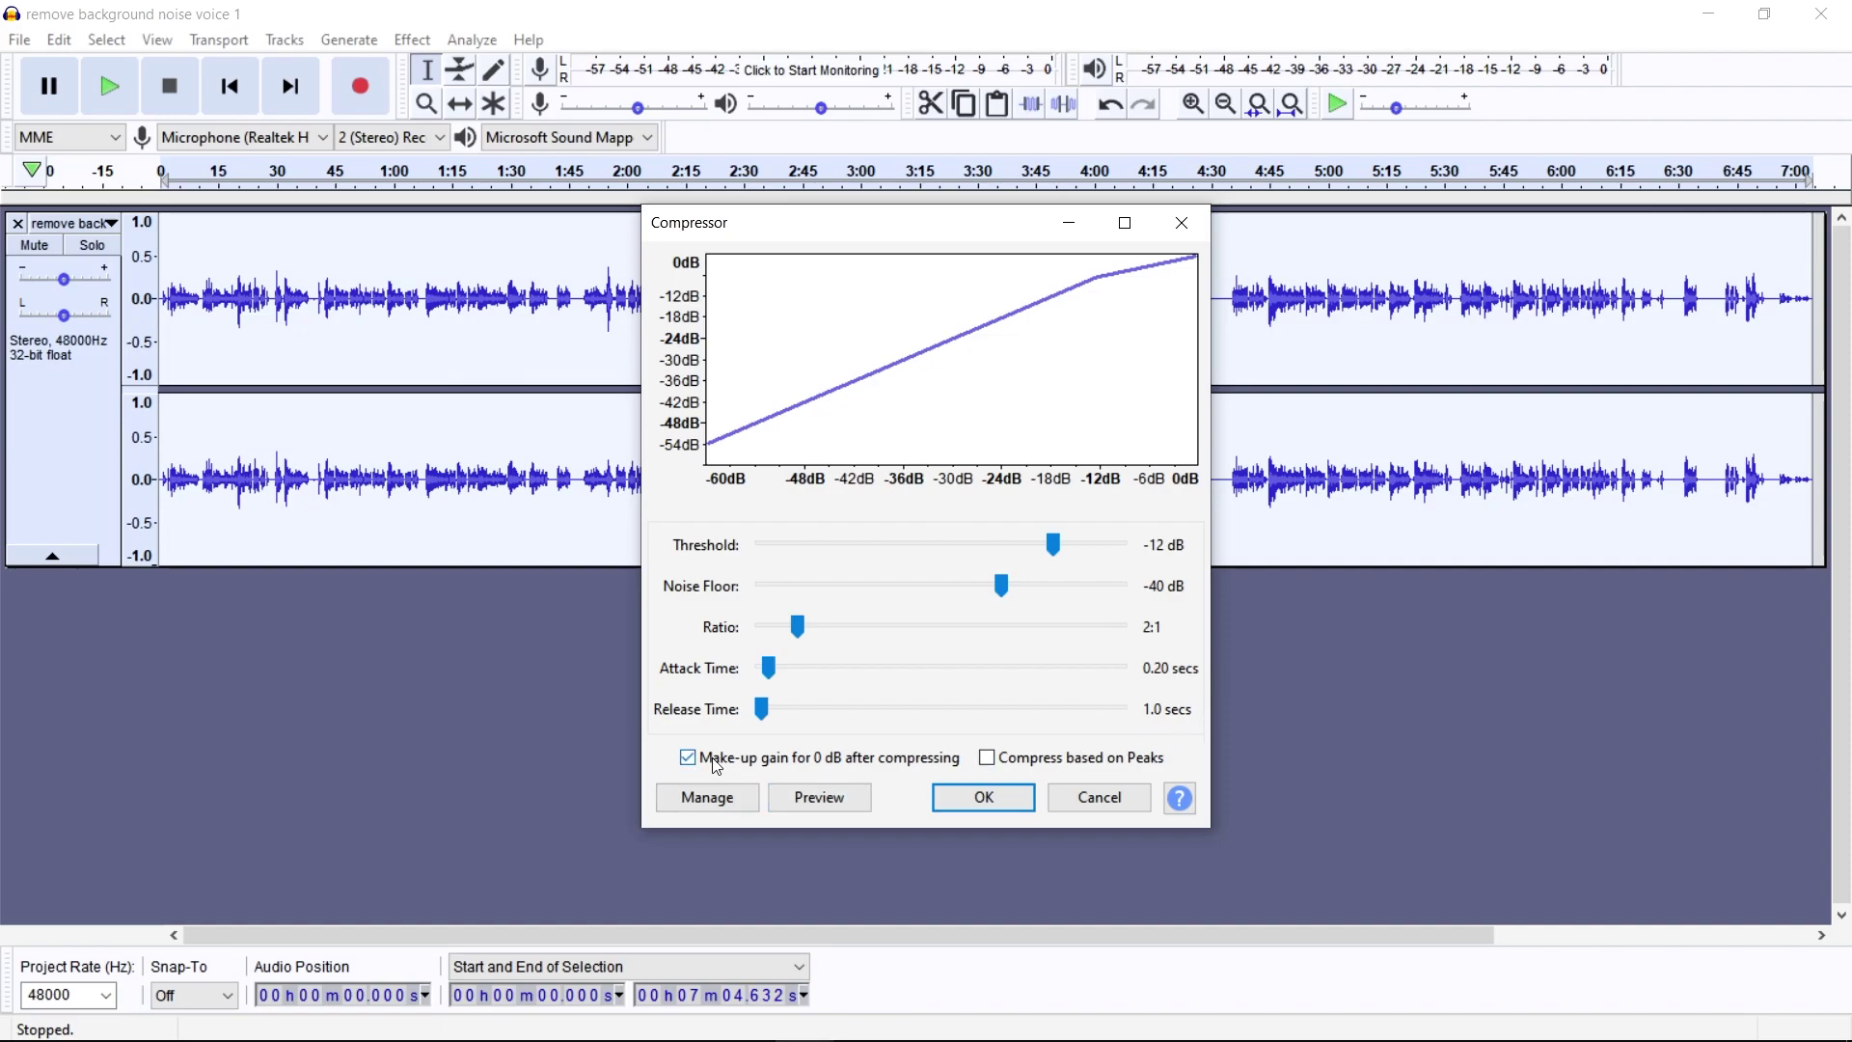
{"action": "left_click", "coordinate": [990, 806]}
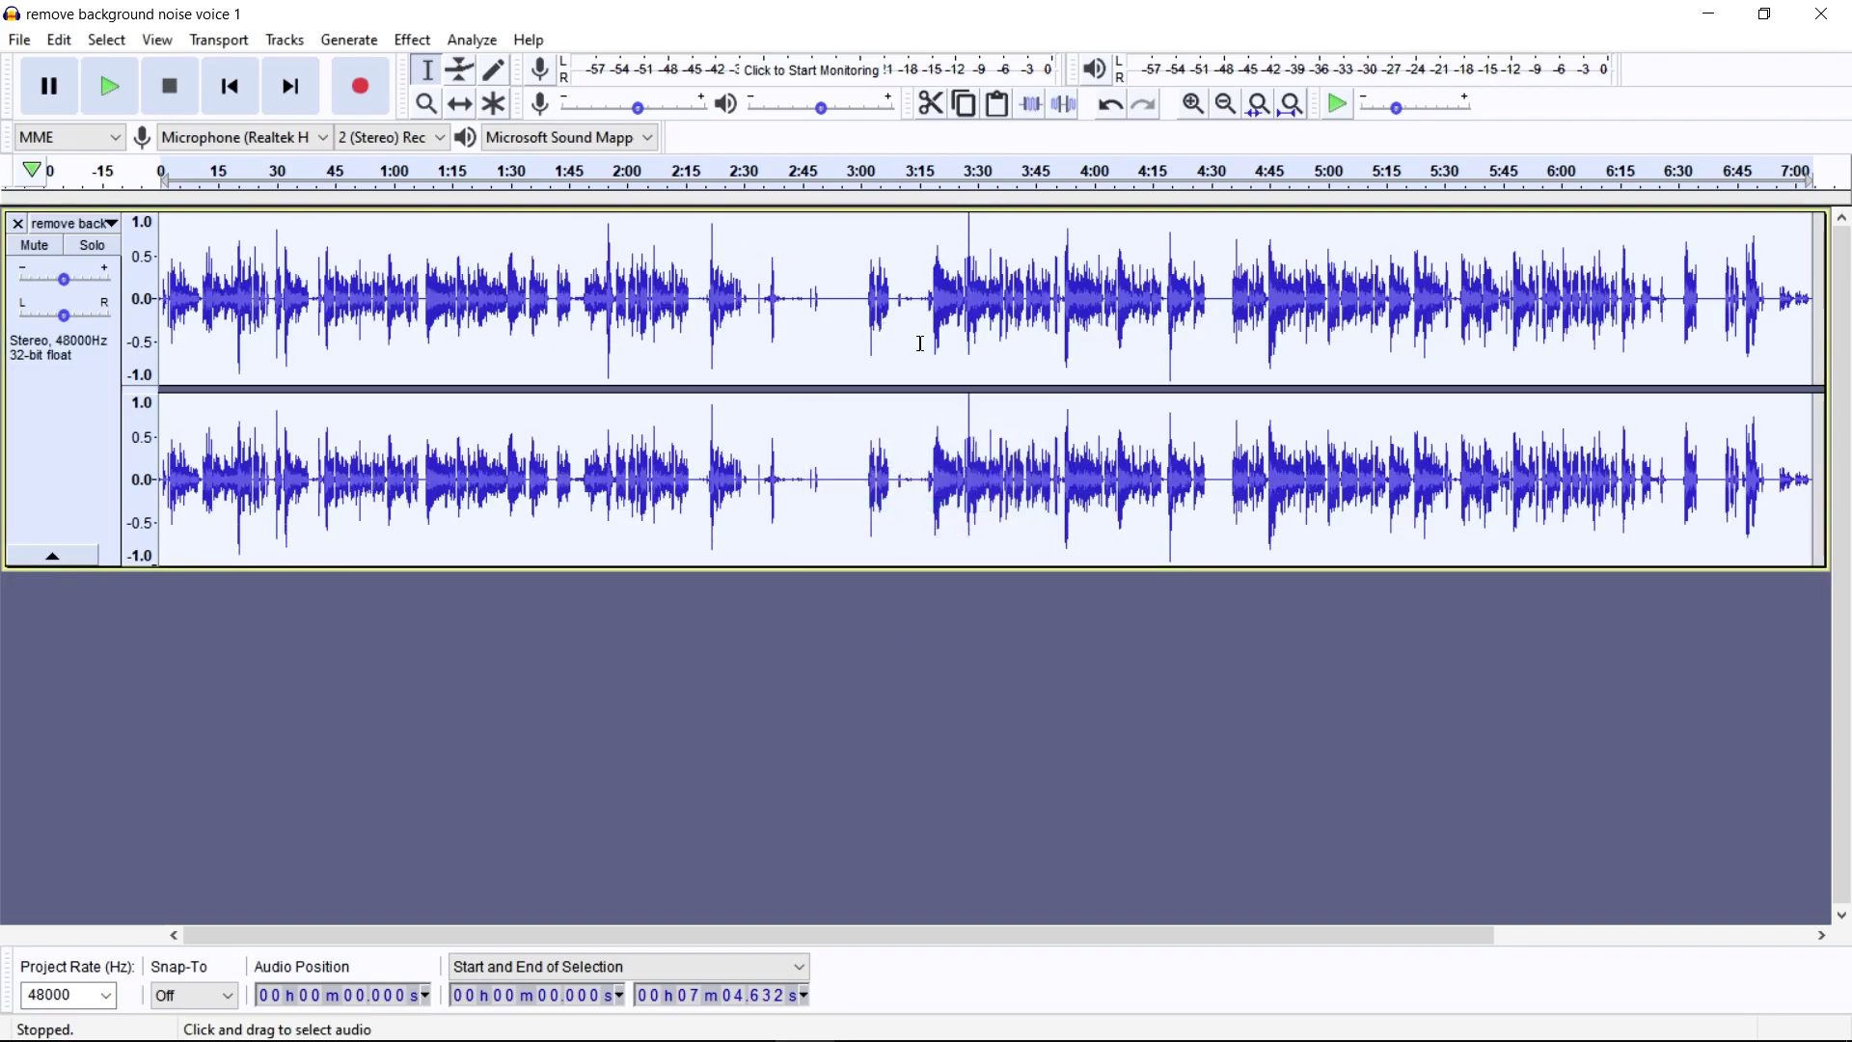
{"action": "left_click", "coordinate": [823, 326]}
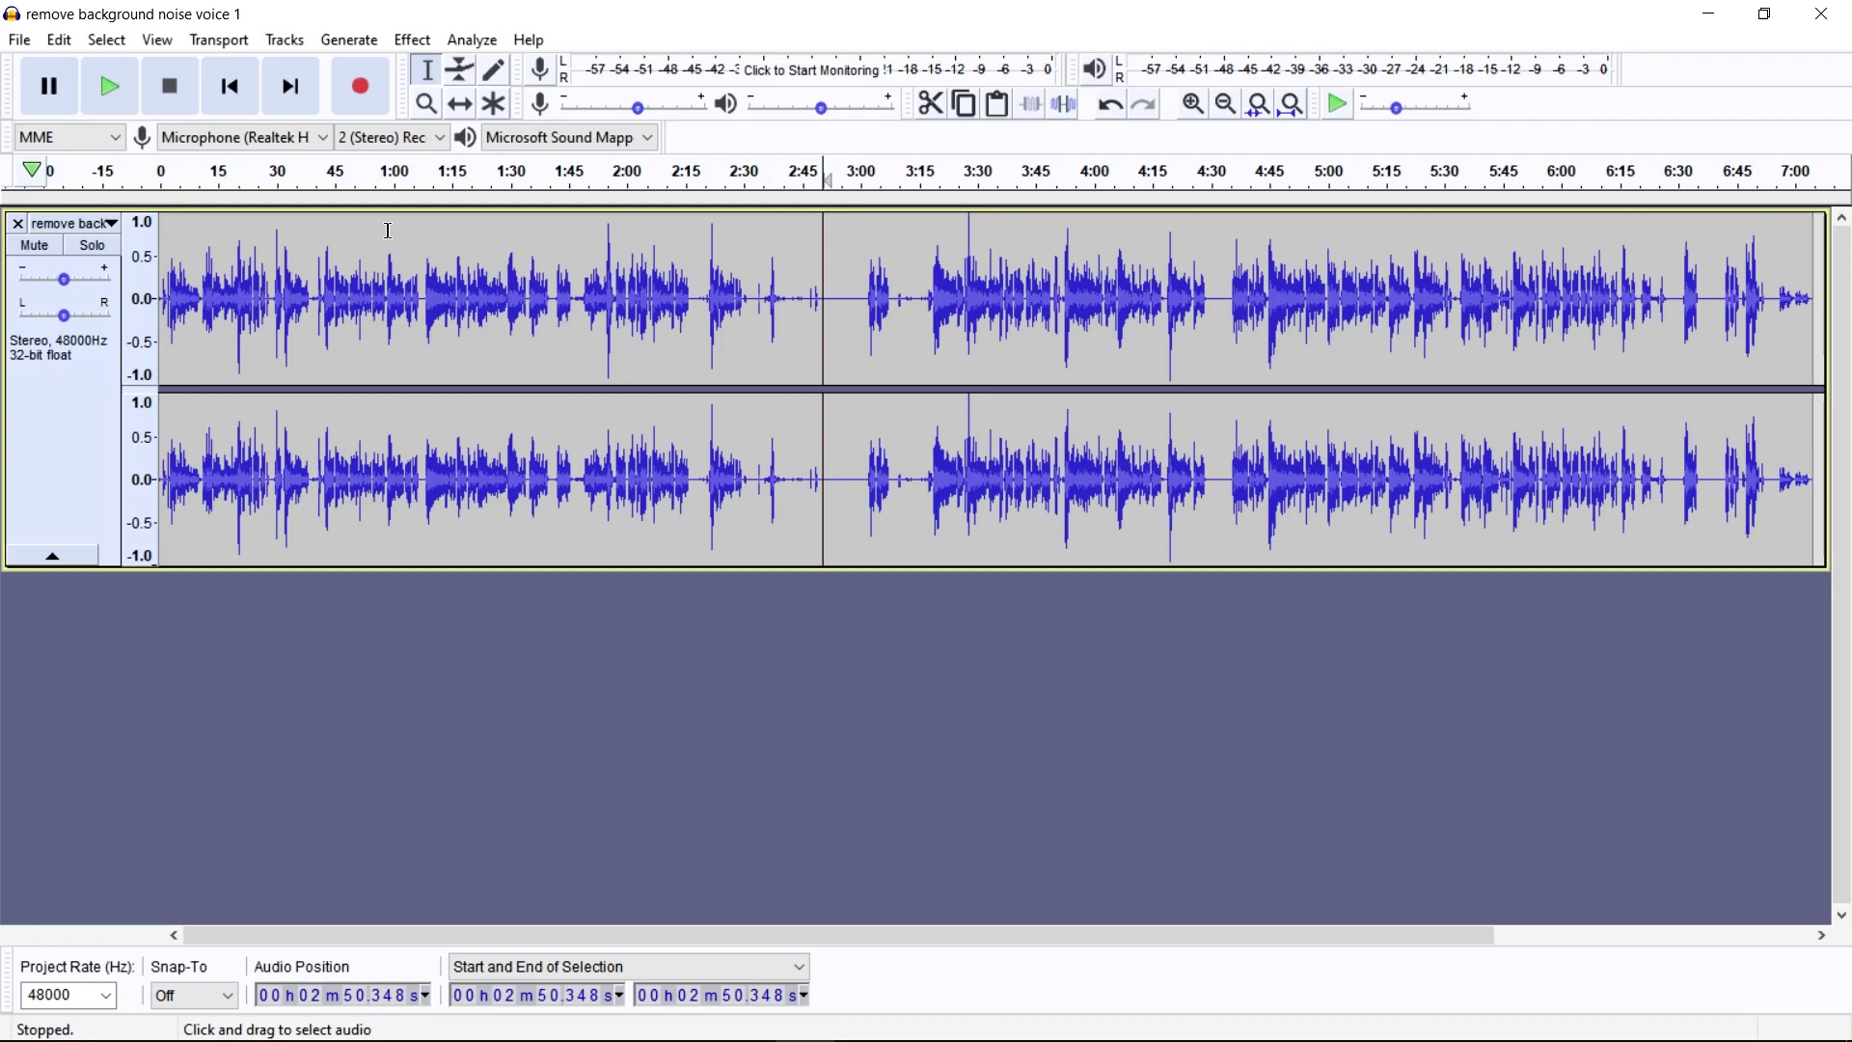
{"action": "left_click", "coordinate": [110, 87]}
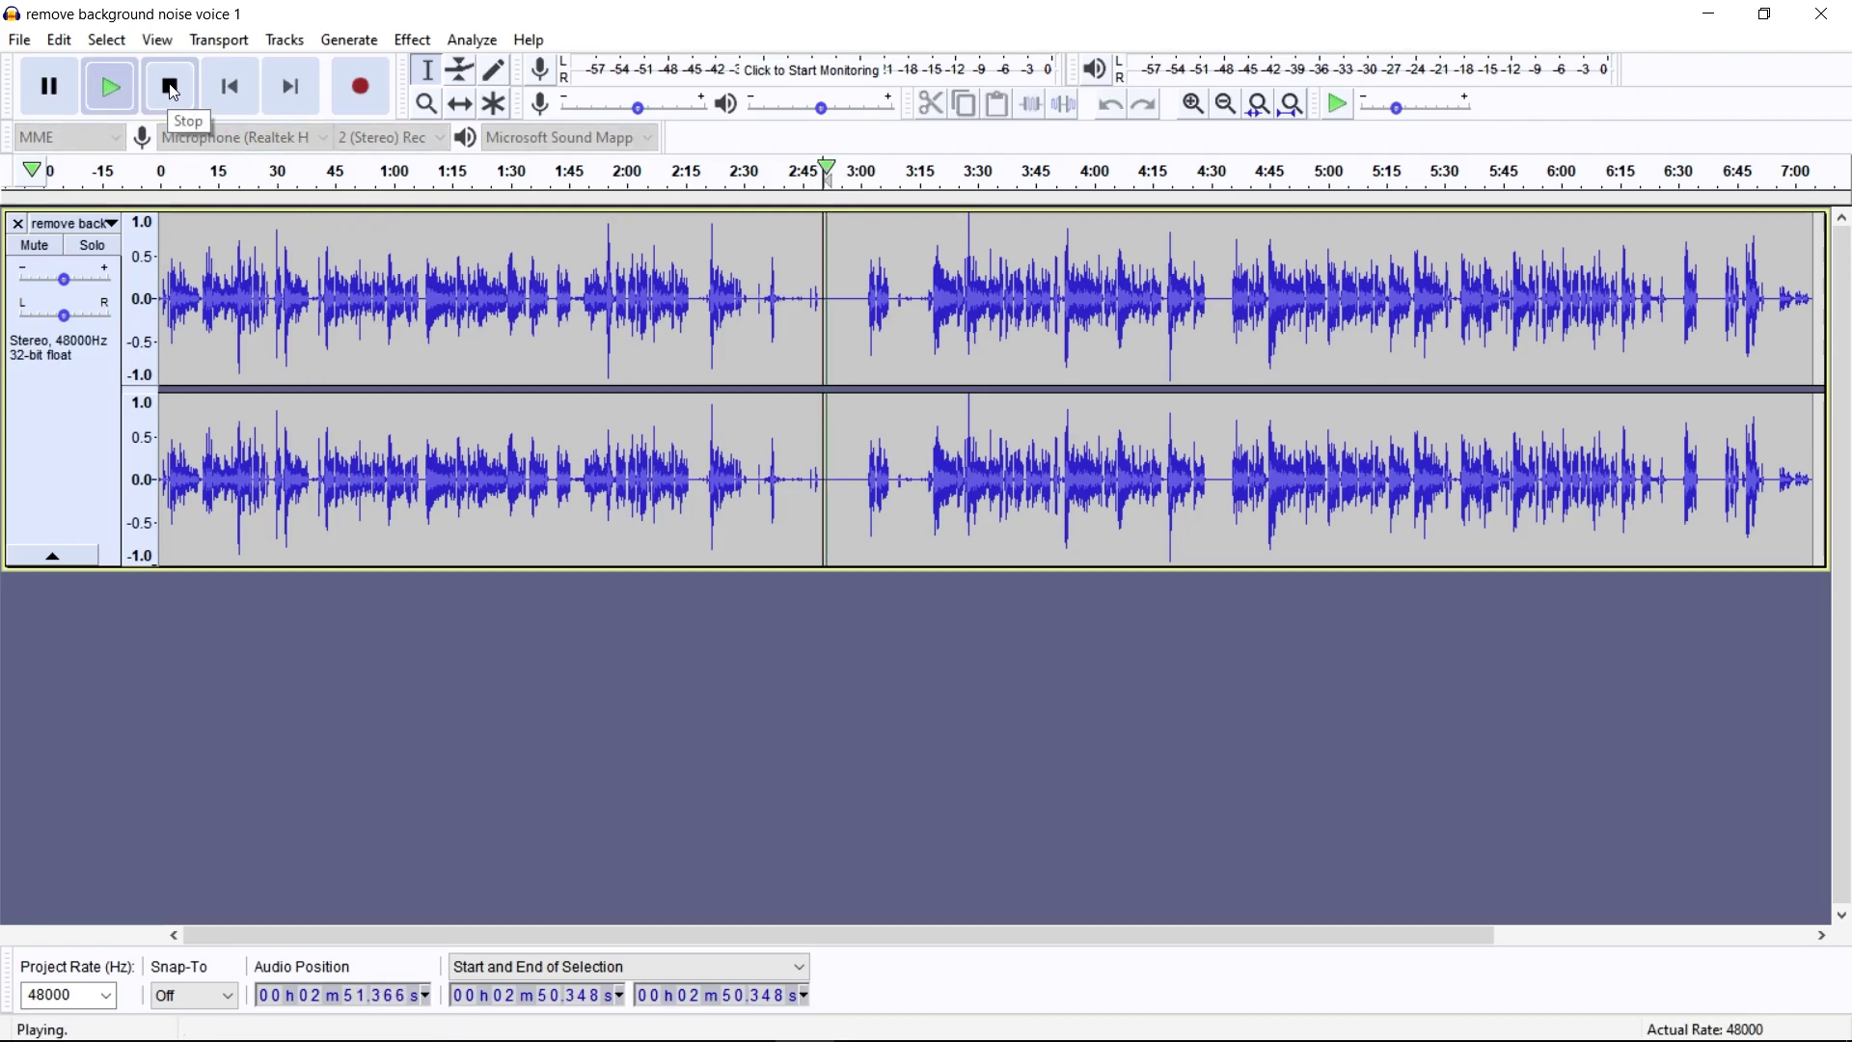
{"action": "left_click", "coordinate": [164, 96]}
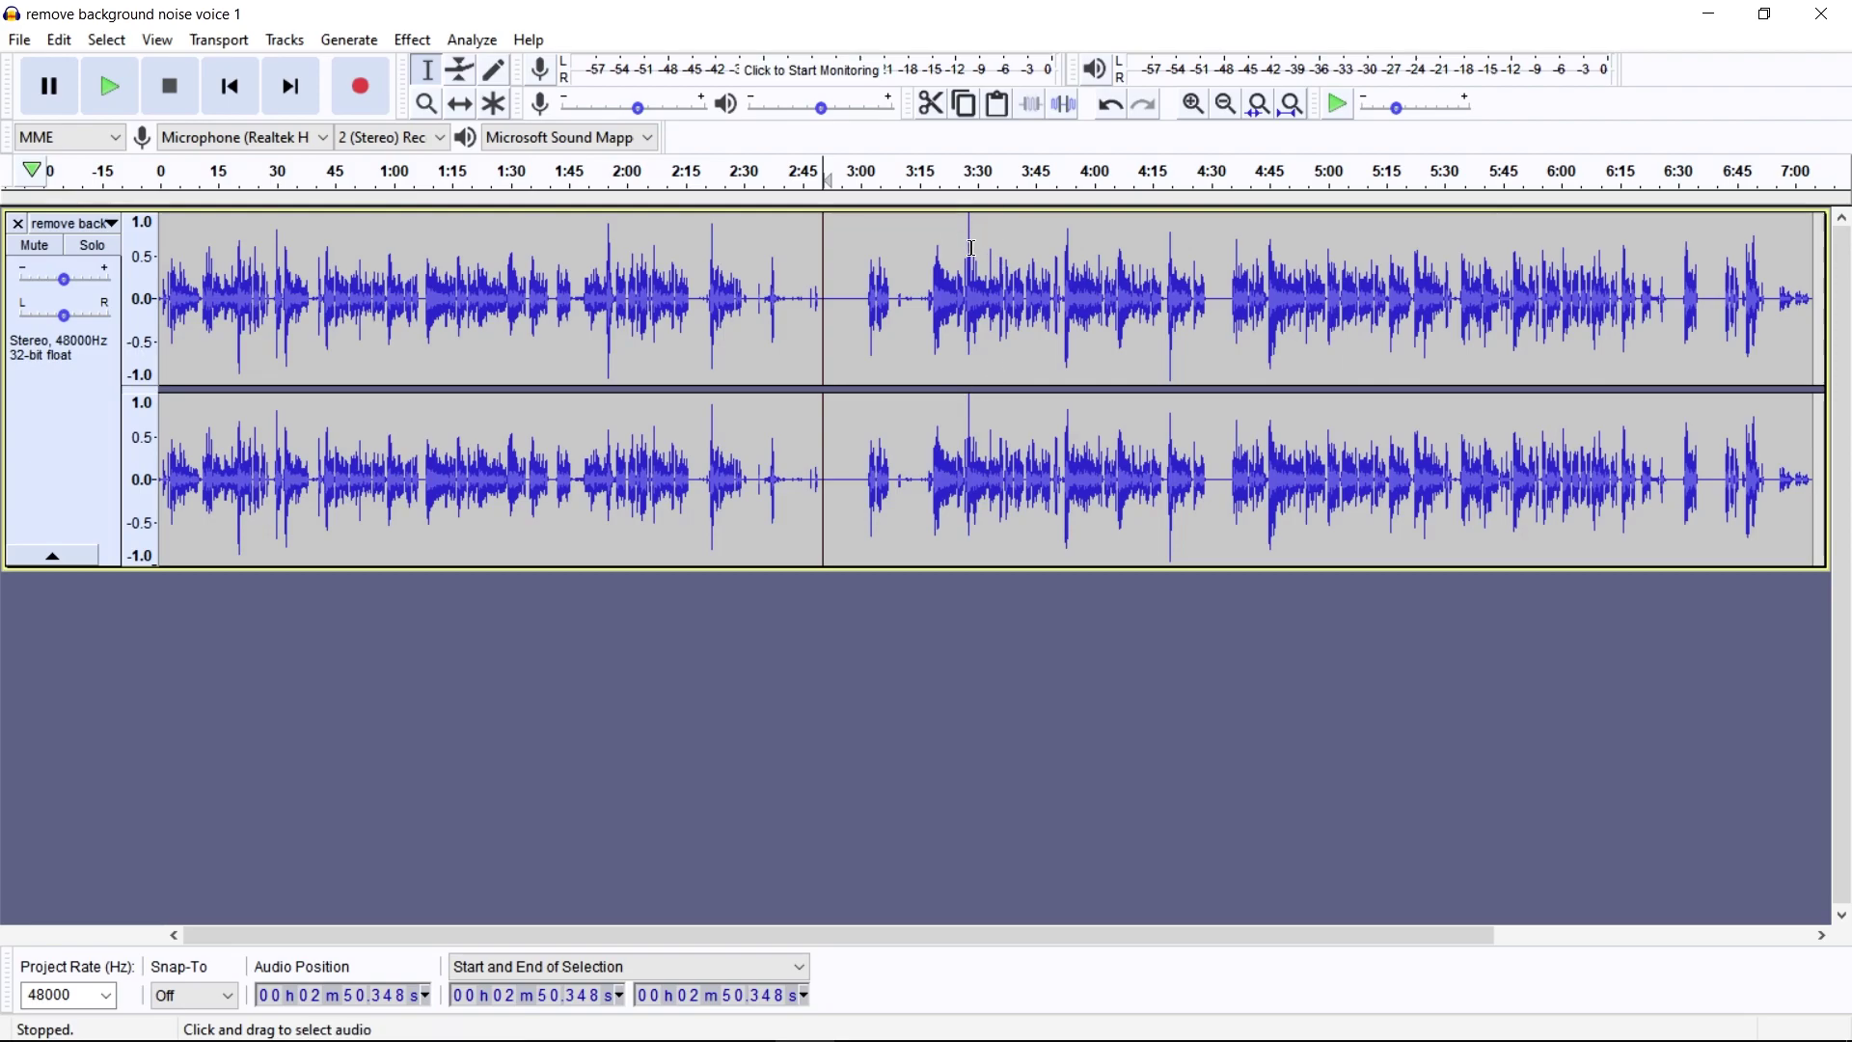
Select the quiet 2:50–3:00 gap and capture it as a new noise profile.
{"action": "left_click", "coordinate": [923, 328]}
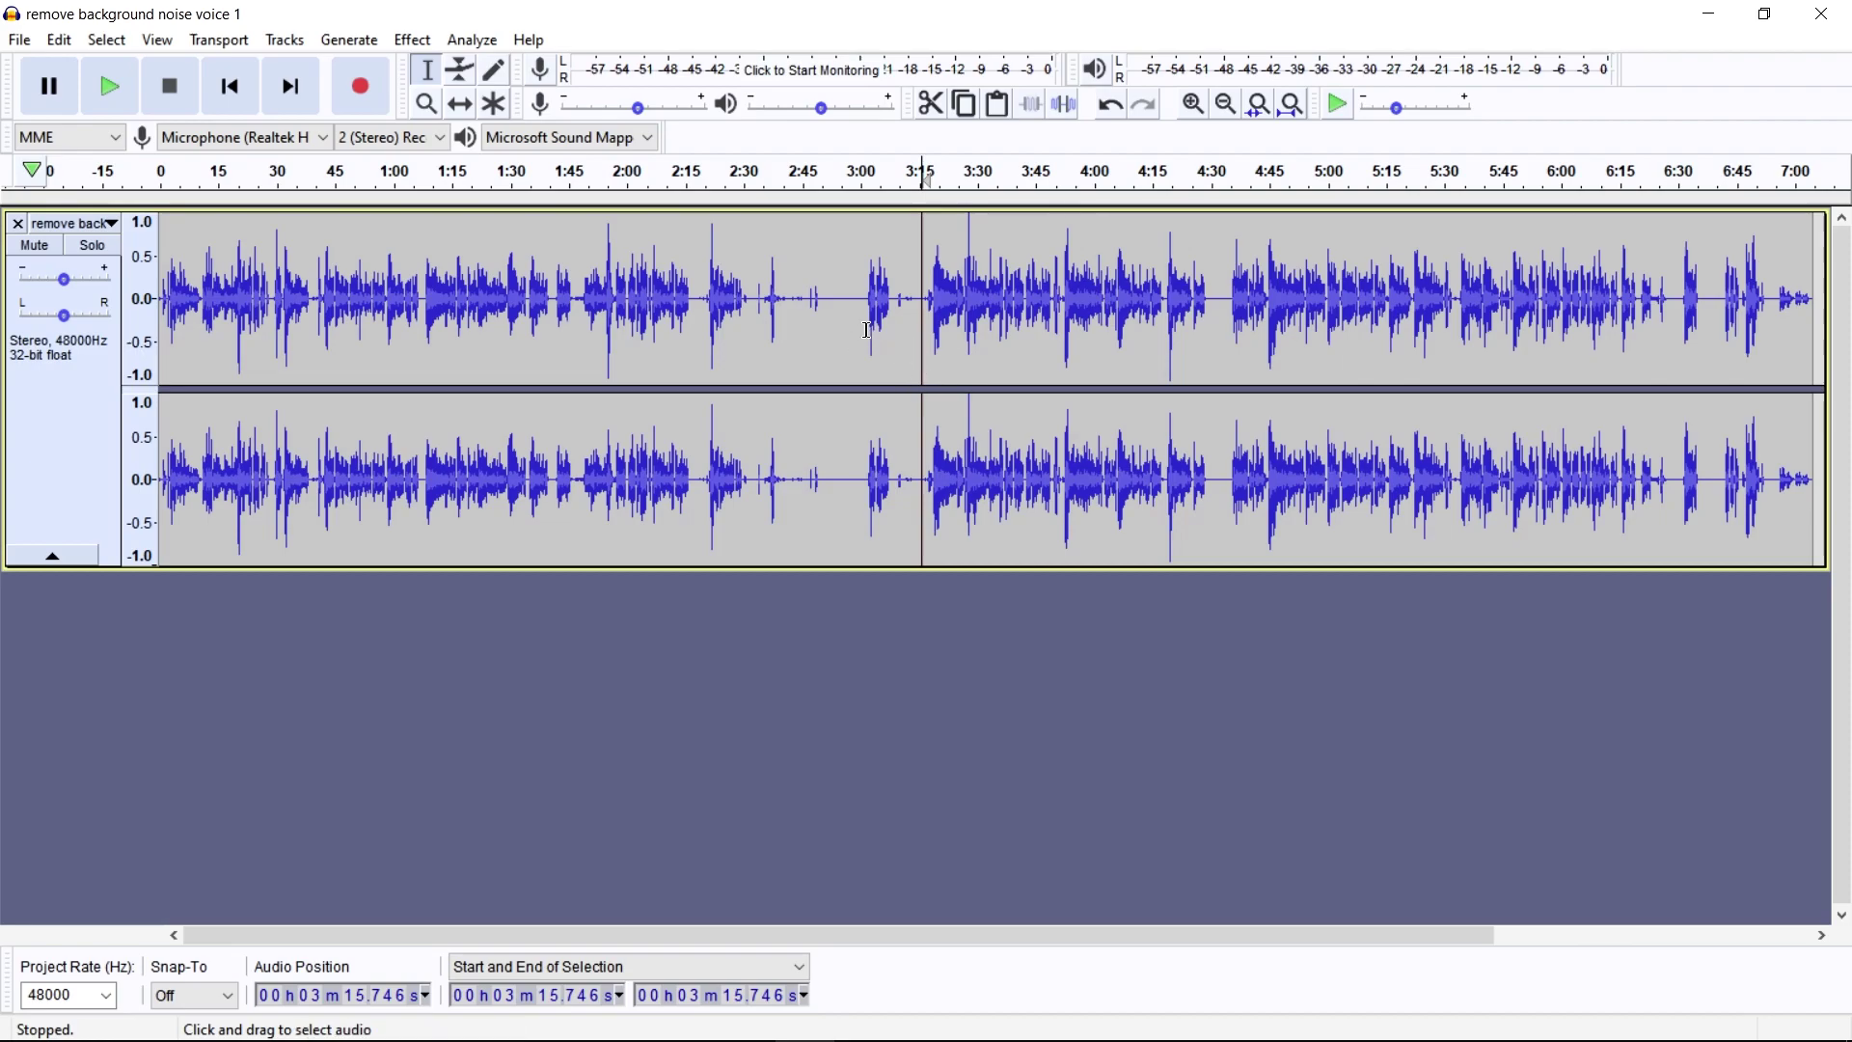
{"action": "left_click_drag", "start_coordinate": [865, 328], "coordinate": [822, 319]}
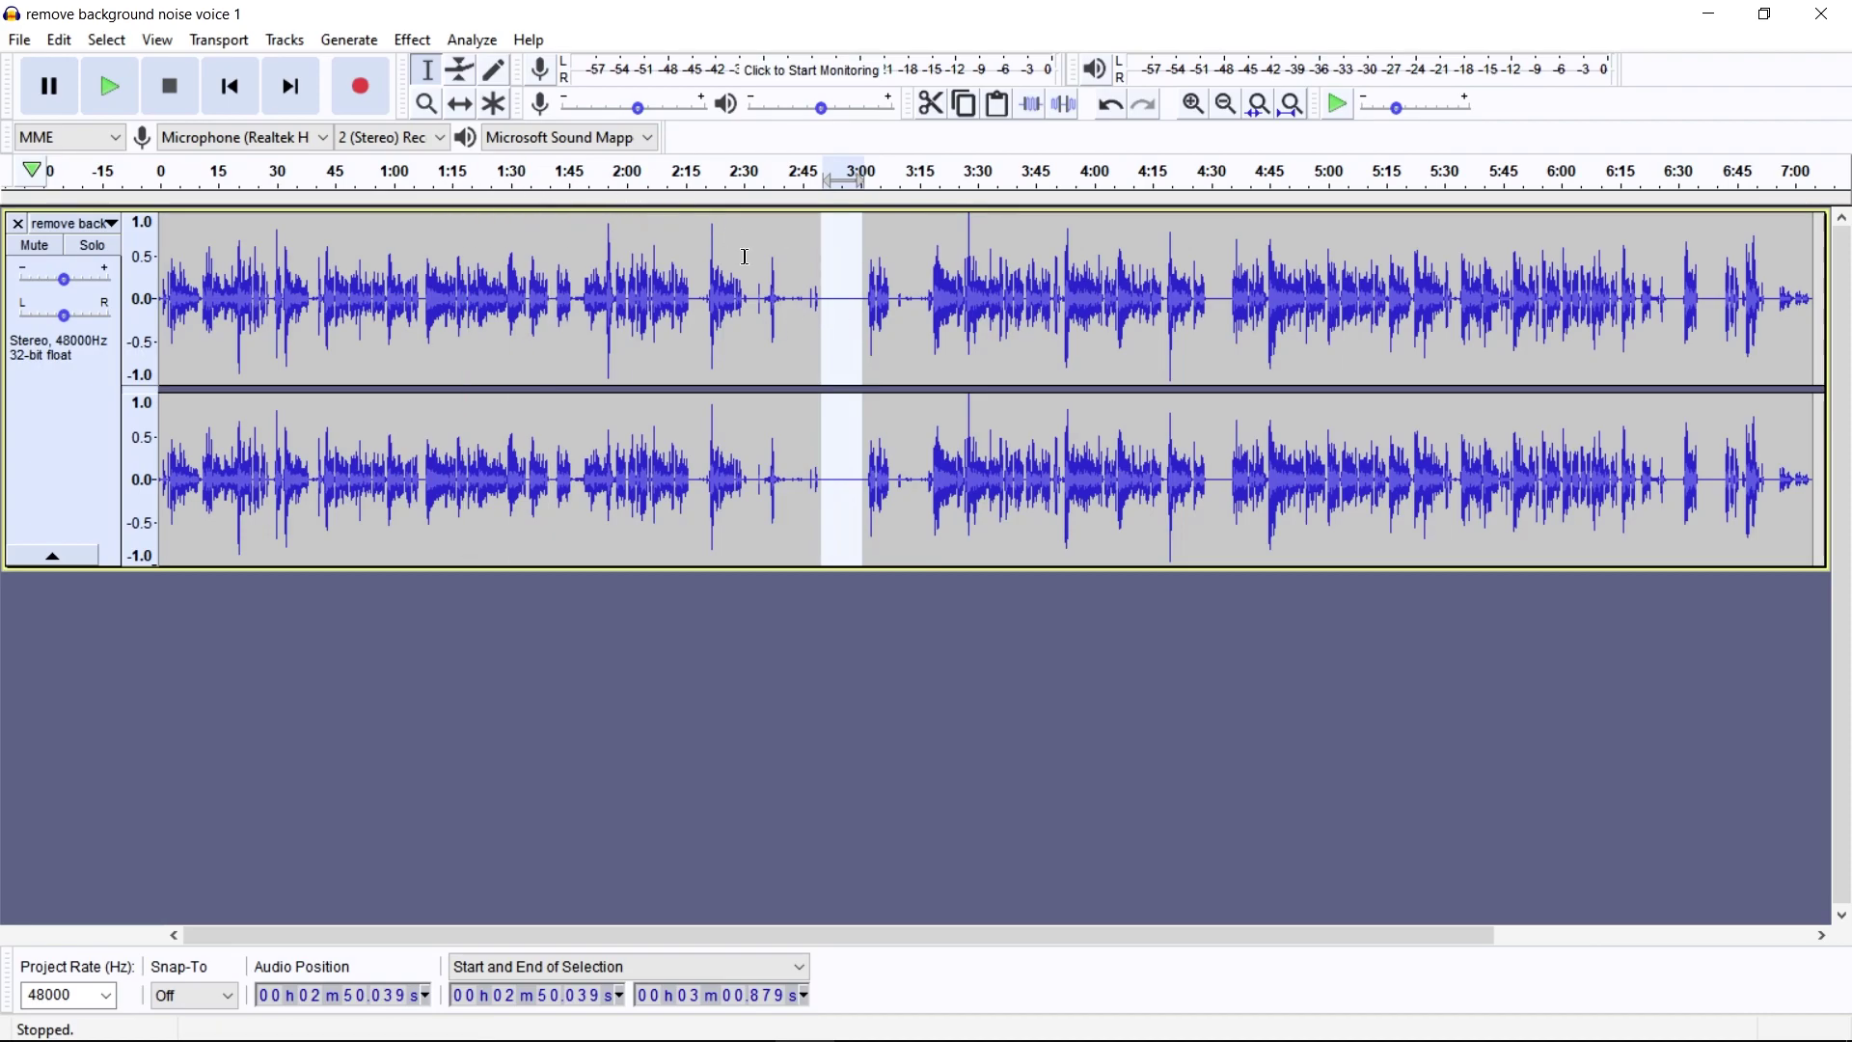
{"action": "left_click", "coordinate": [413, 41]}
{"action": "left_click", "coordinate": [513, 494]}
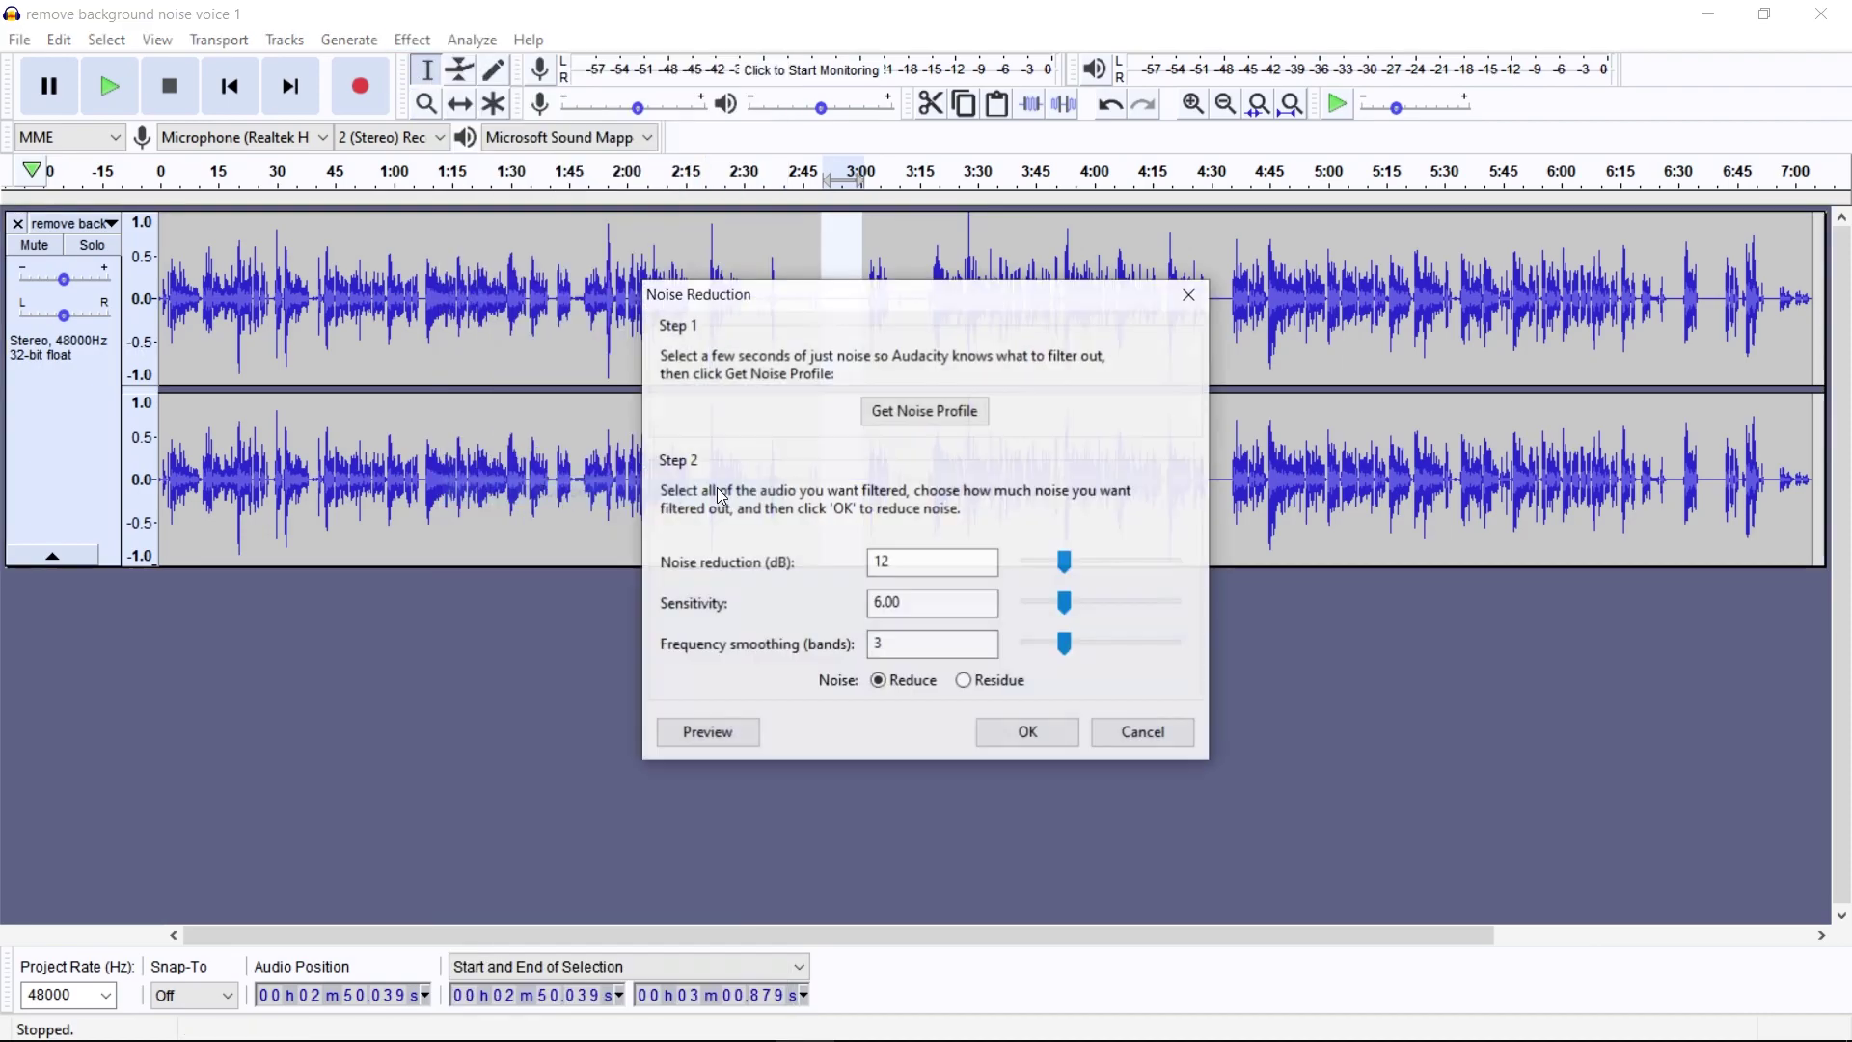
{"action": "left_click", "coordinate": [923, 408]}
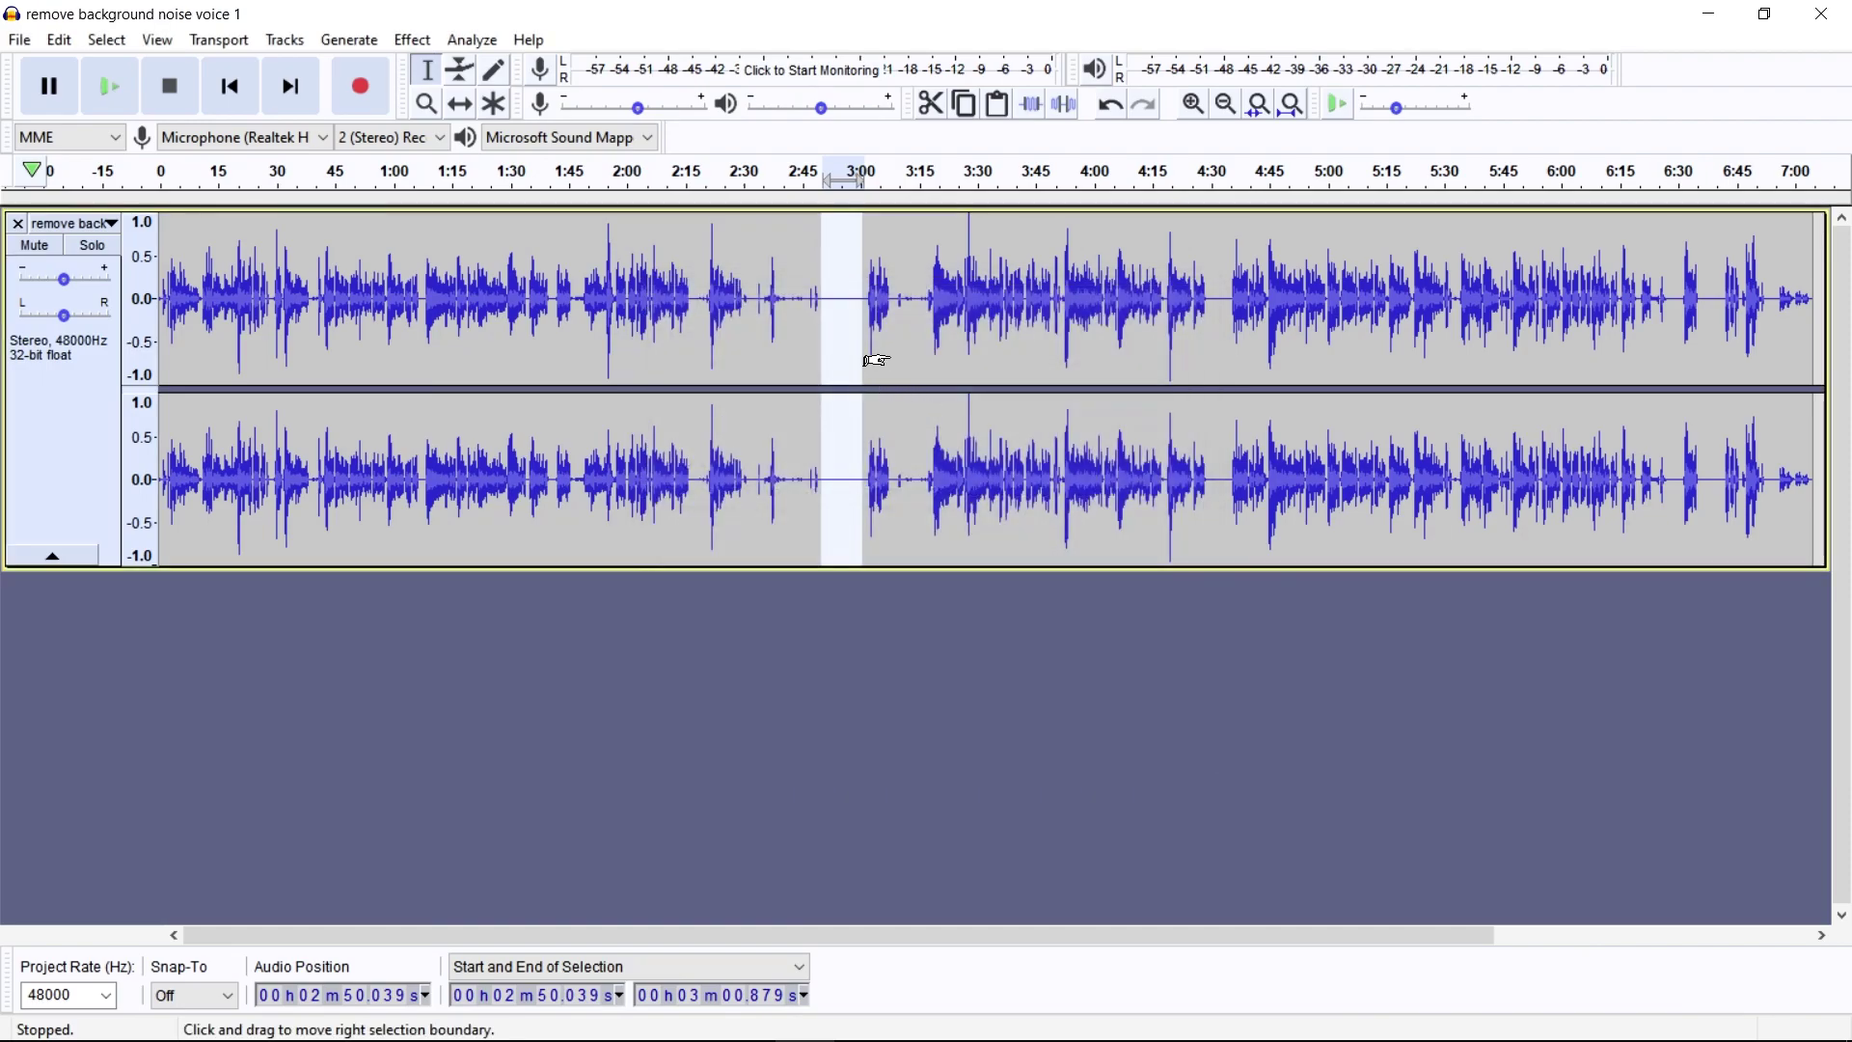
Run a second Noise Reduction pass across the entire track.
{"action": "key", "text": "ctrl+a"}
{"action": "left_click", "coordinate": [413, 41]}
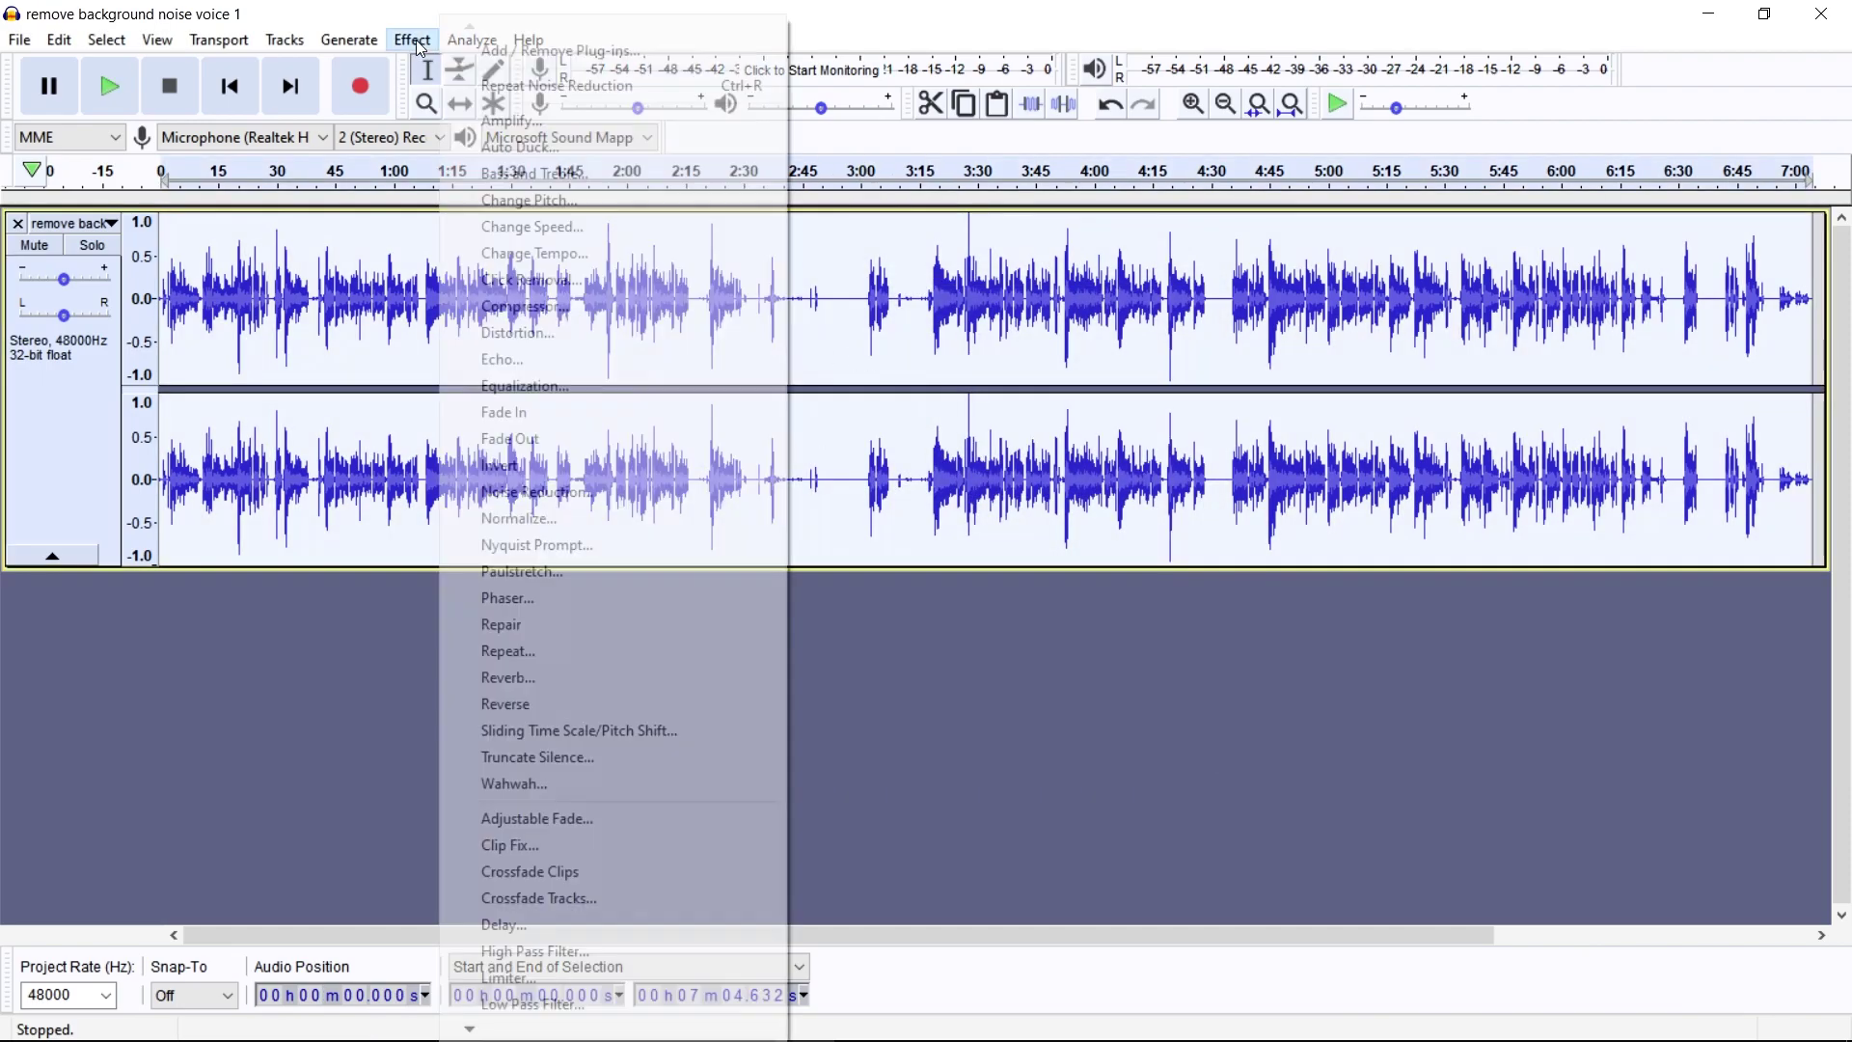
{"action": "left_click", "coordinate": [587, 496]}
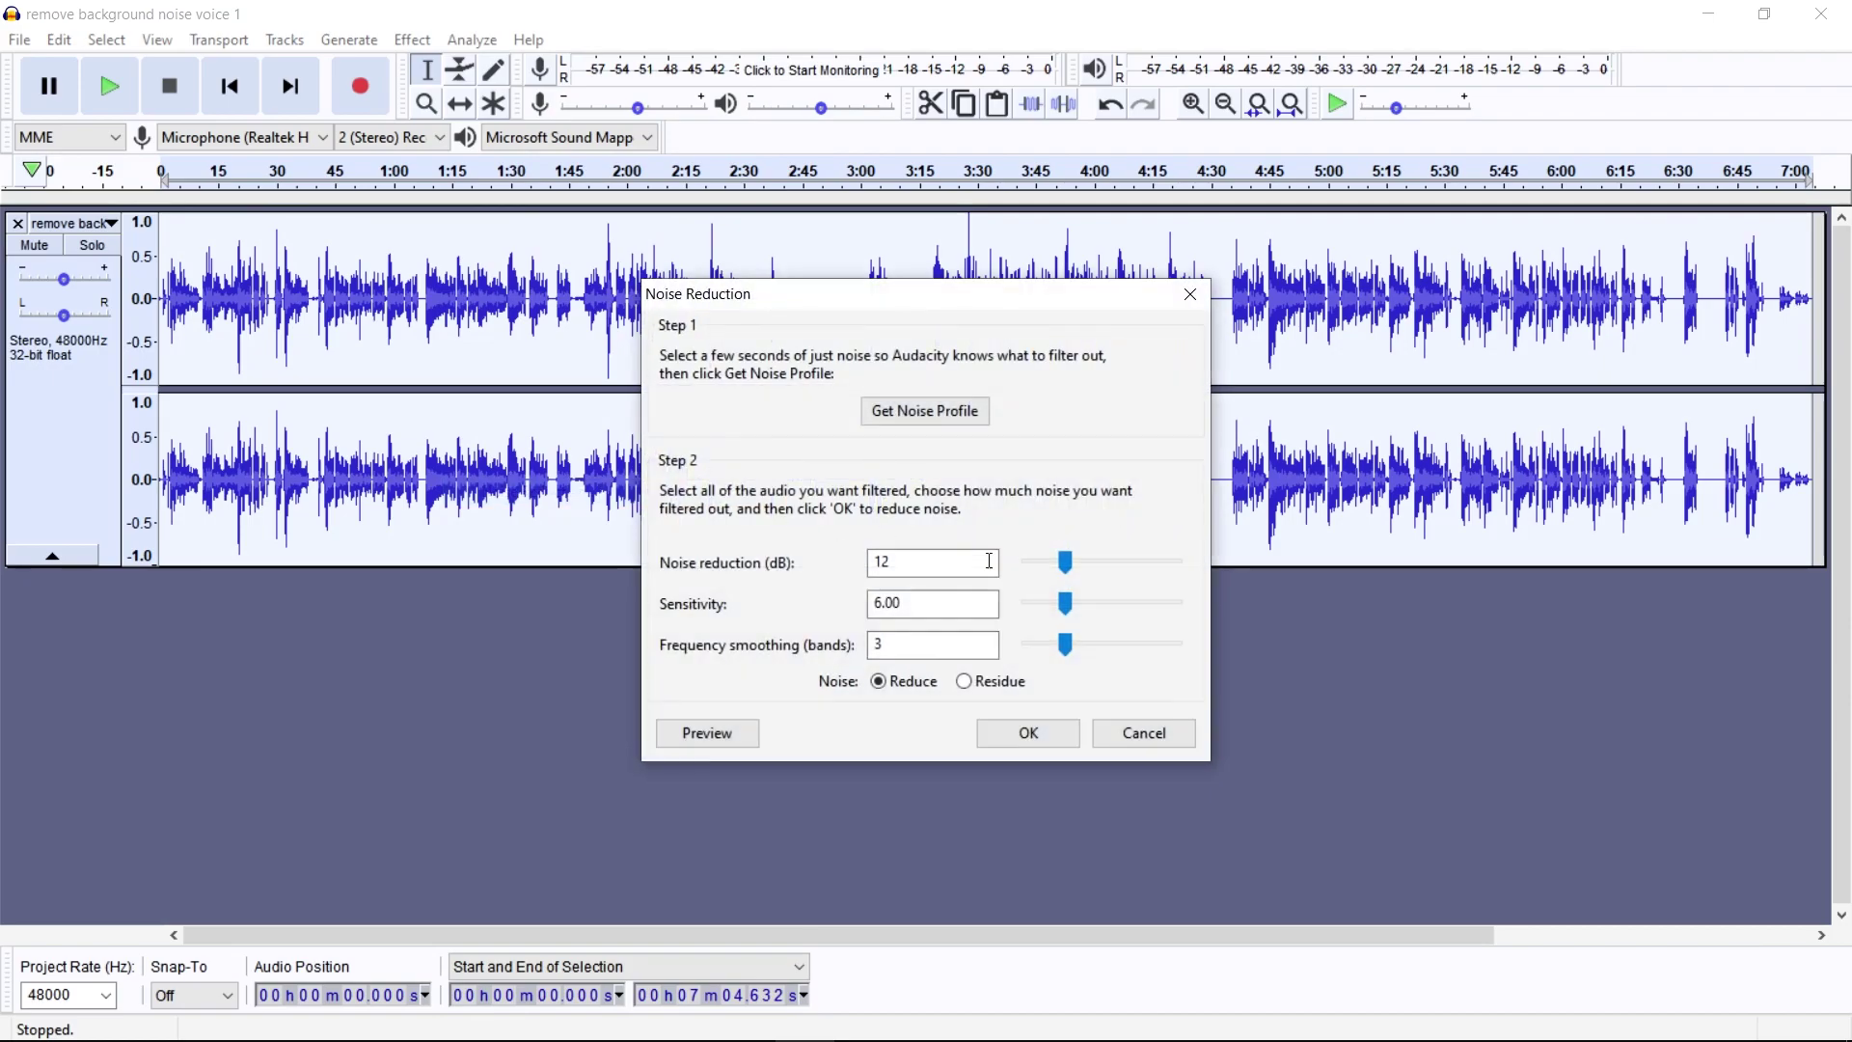
{"action": "left_click", "coordinate": [1023, 730]}
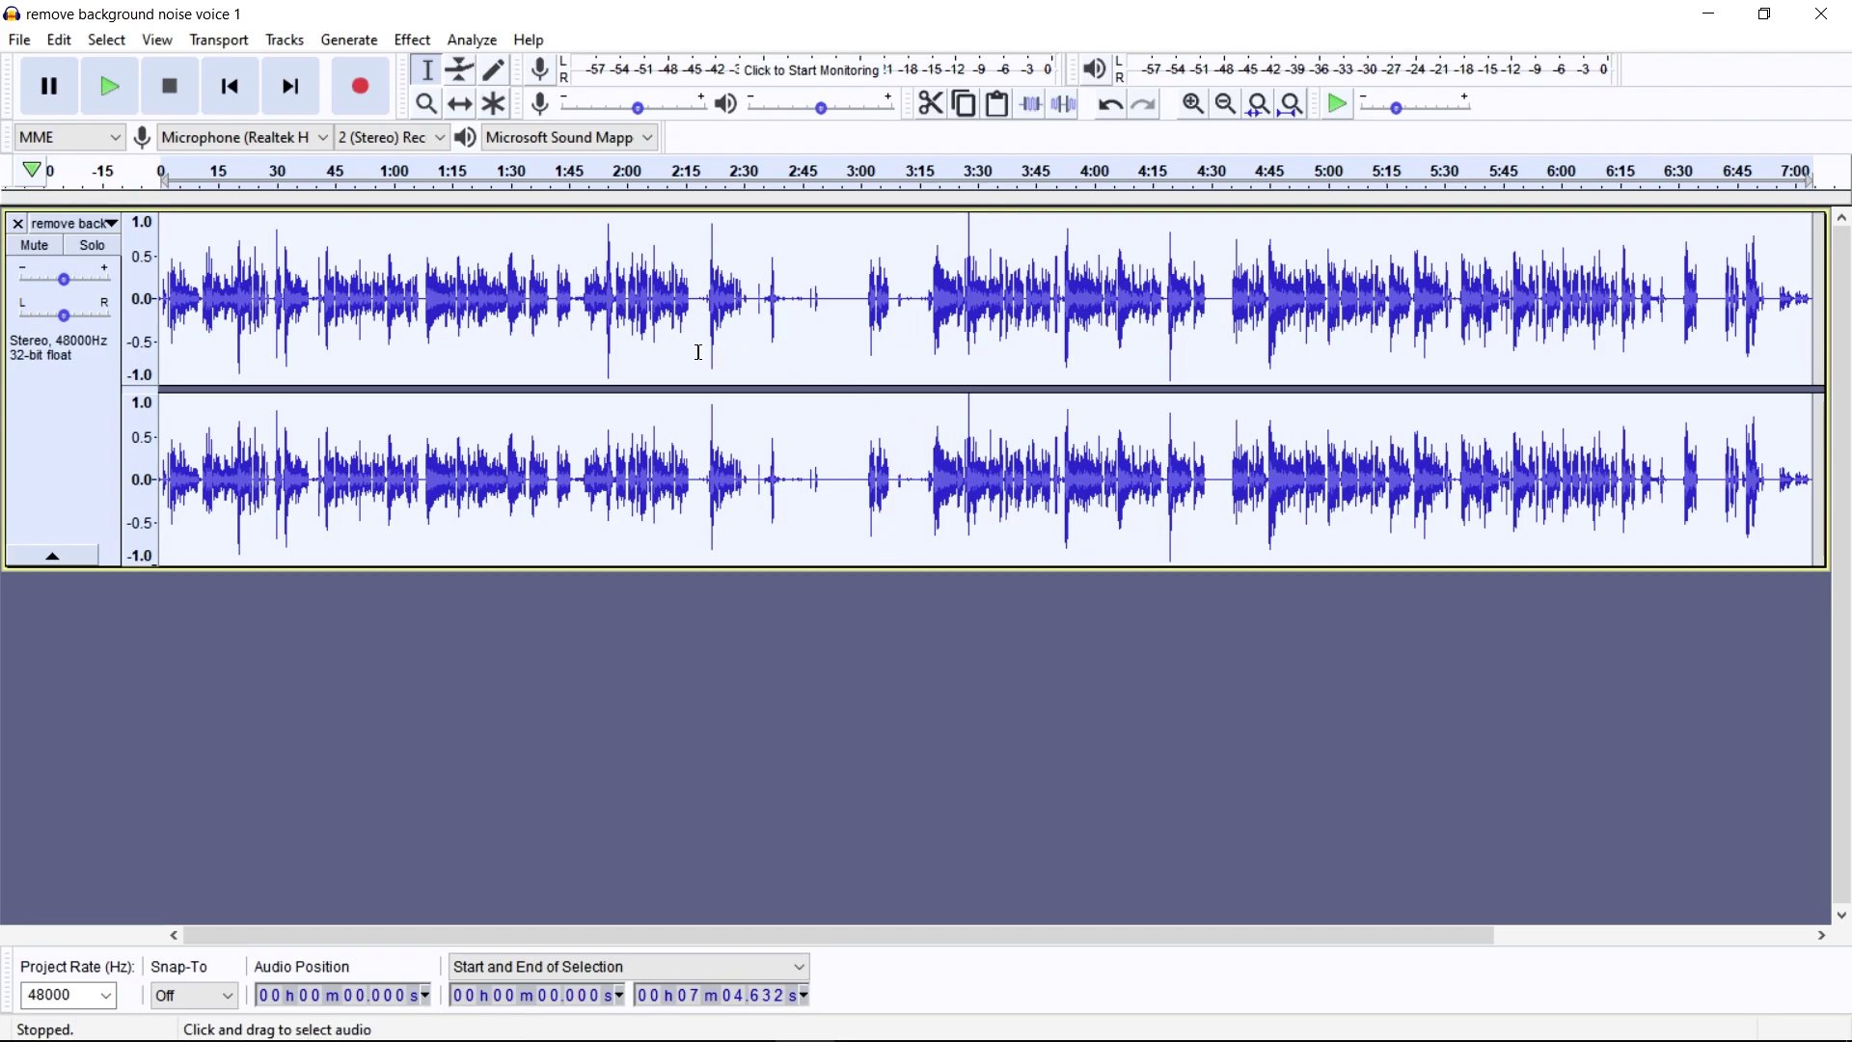
Select the full 7:04 voice track and open the Effect menu for the next effect.
{"action": "left_click", "coordinate": [642, 329]}
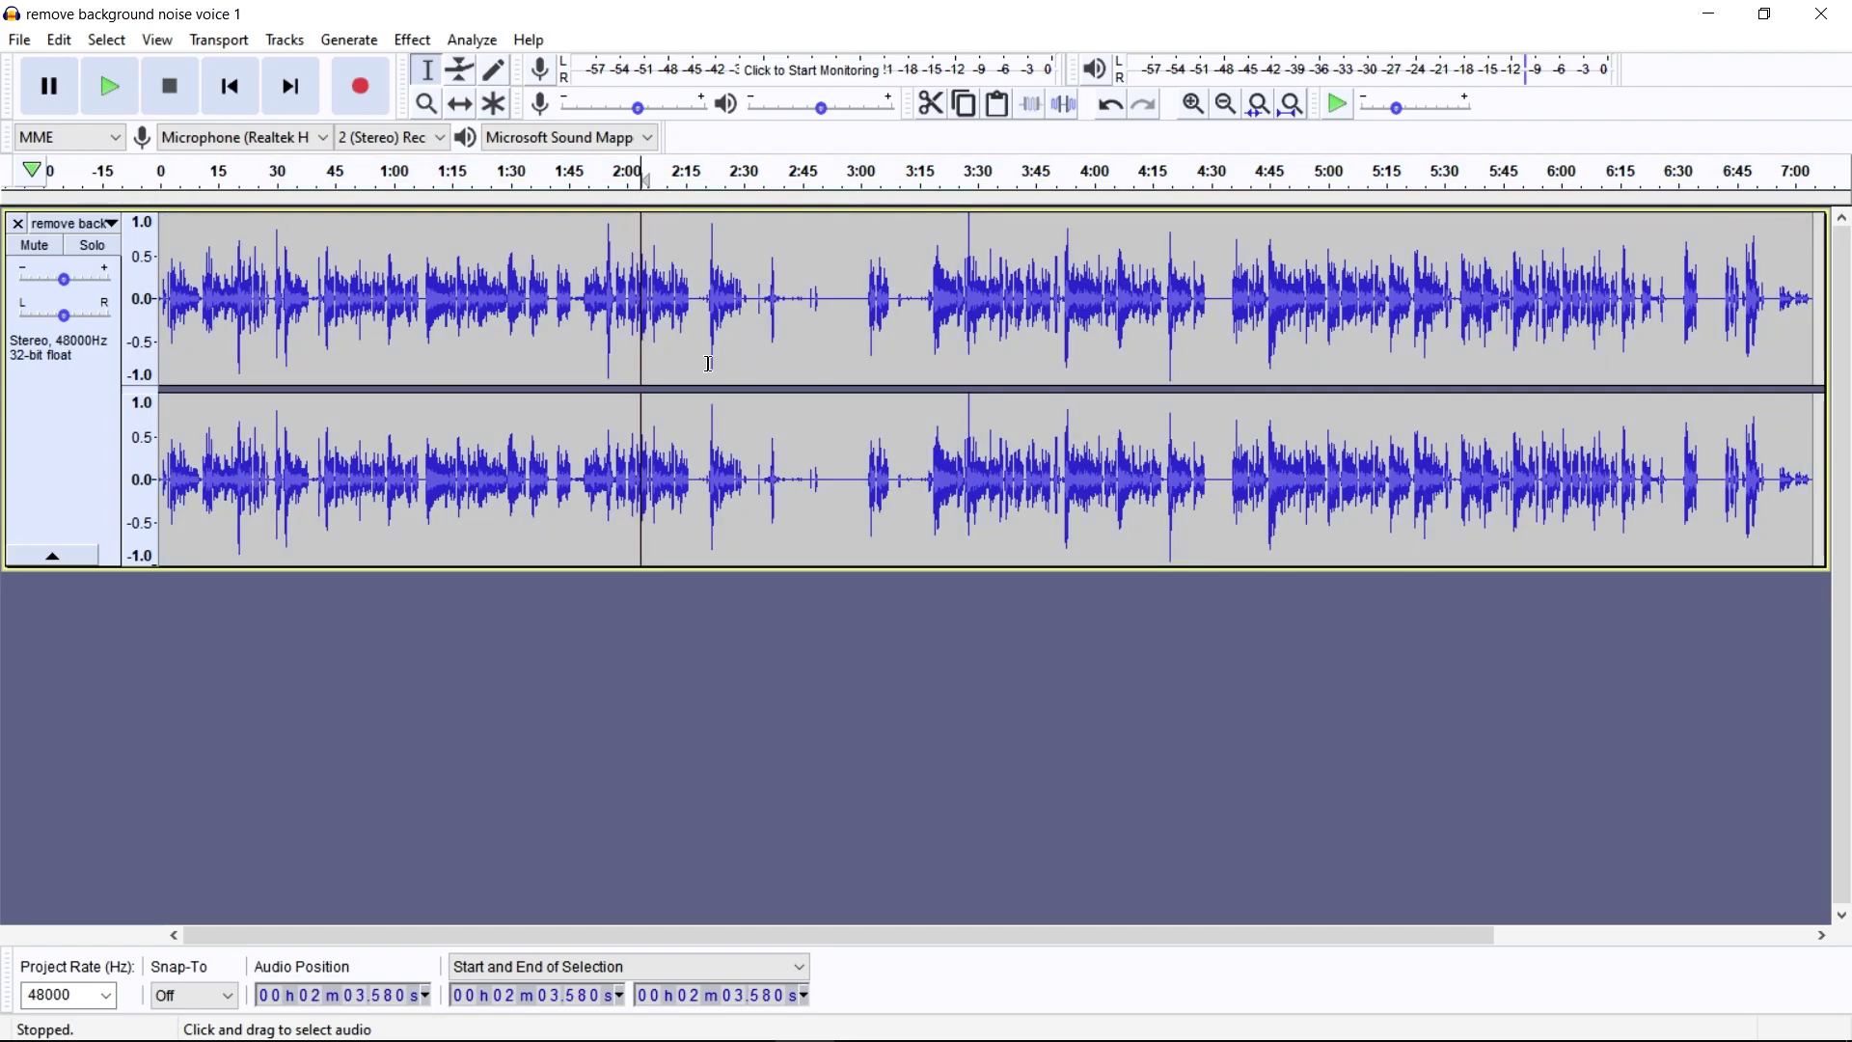
{"action": "key", "text": "ctrl+a"}
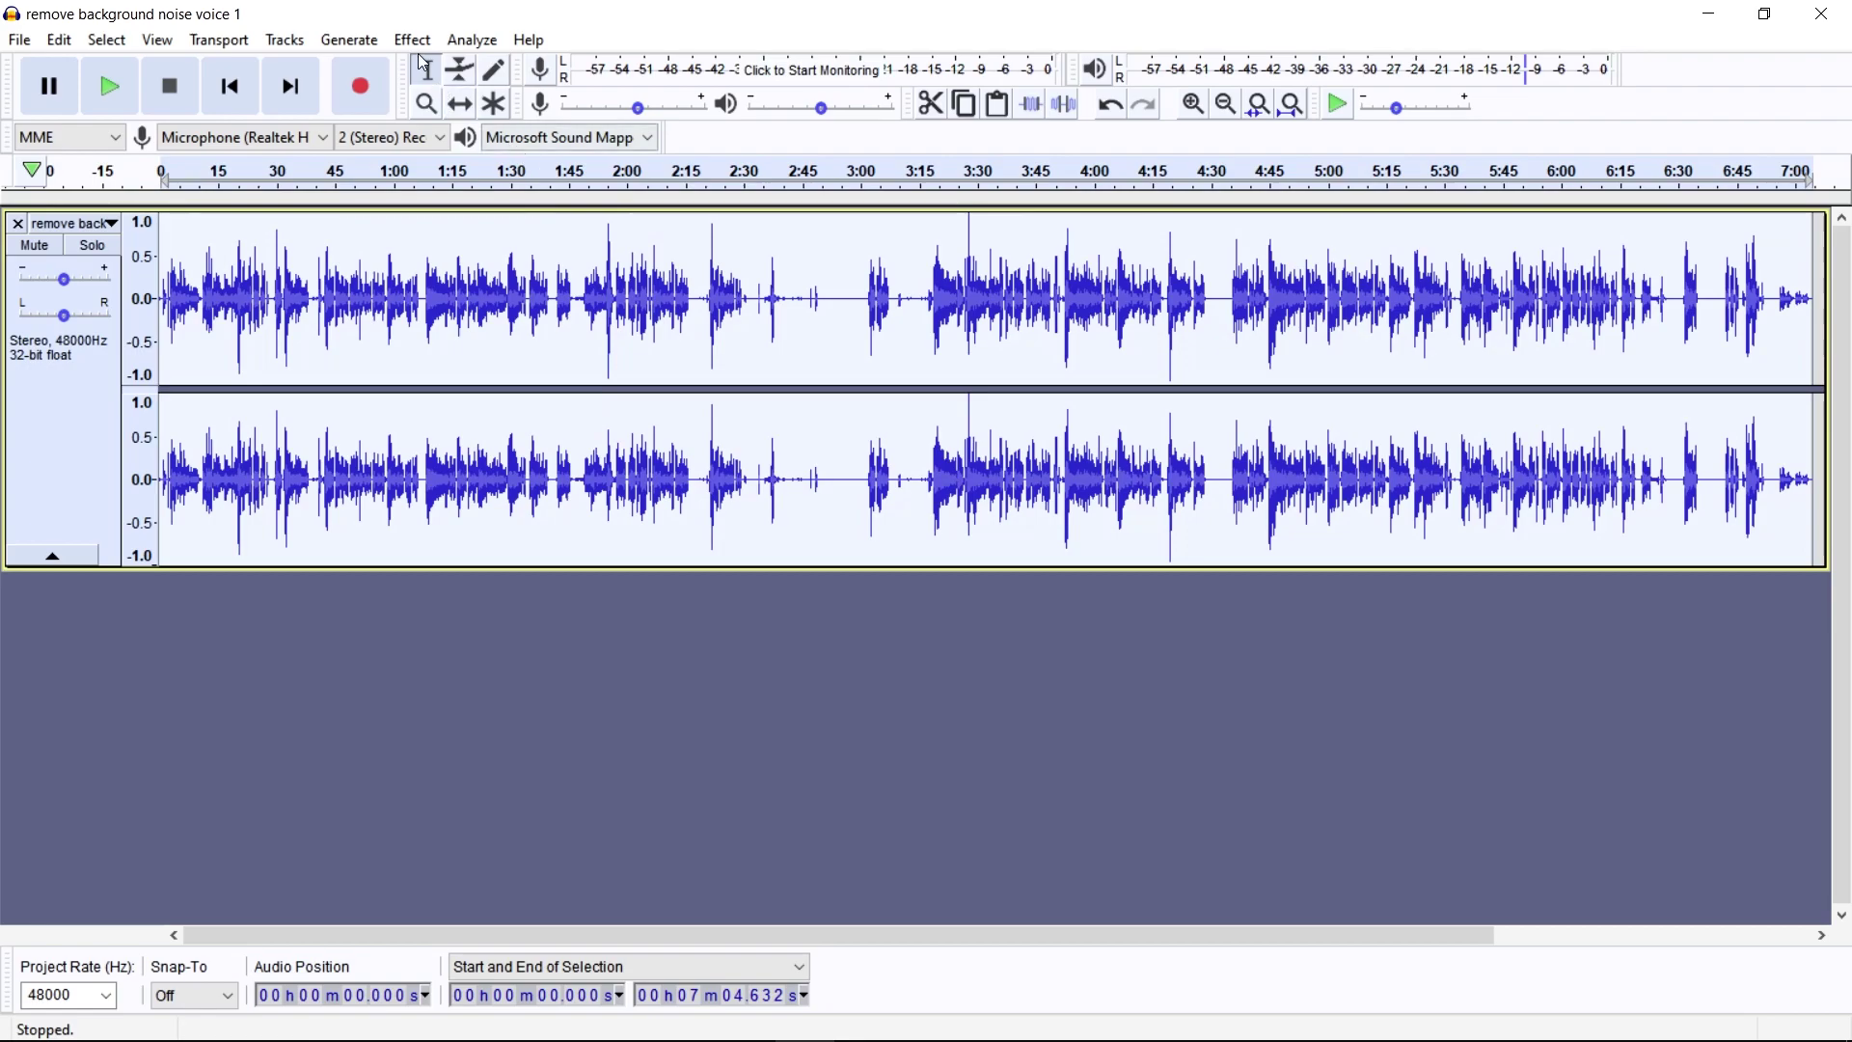
{"action": "left_click", "coordinate": [413, 40]}
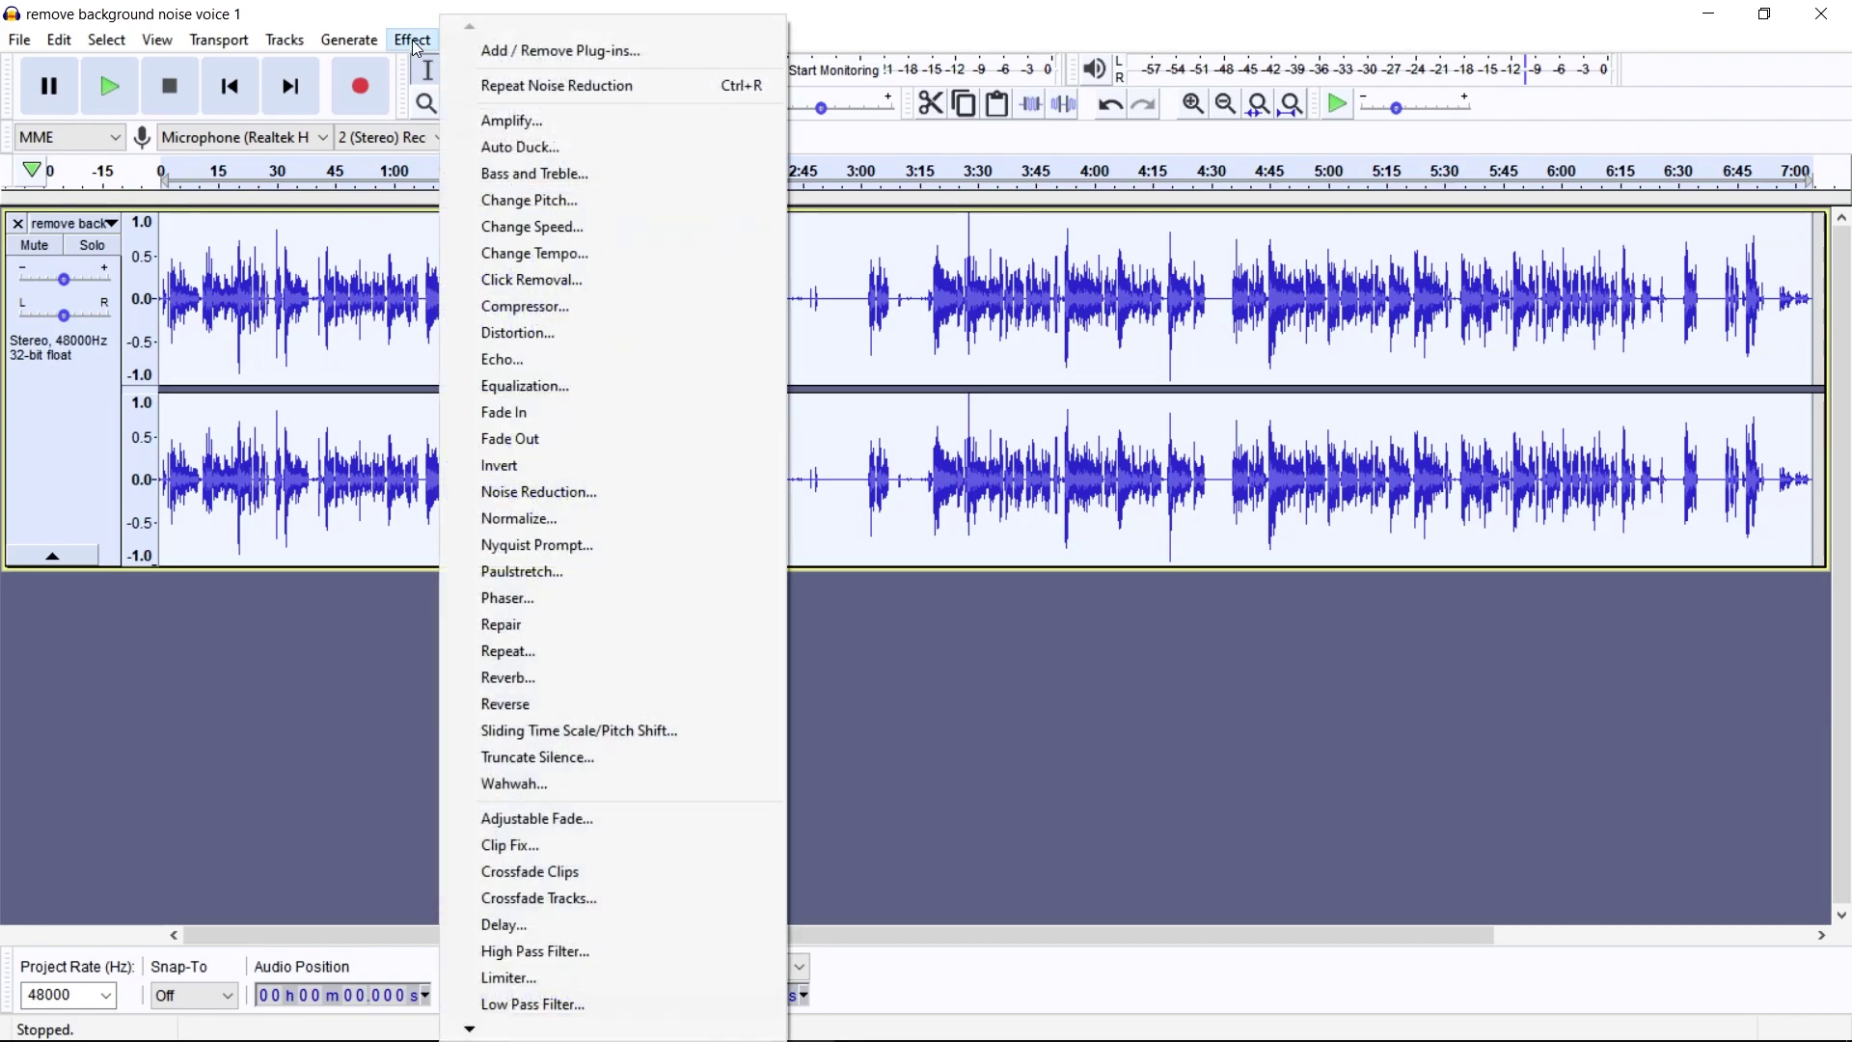
Boost the voice track's bass by 3.0 dB with Bass and Treble, leaving treble and volume at 0.0 dB.
{"action": "left_click", "coordinate": [541, 176]}
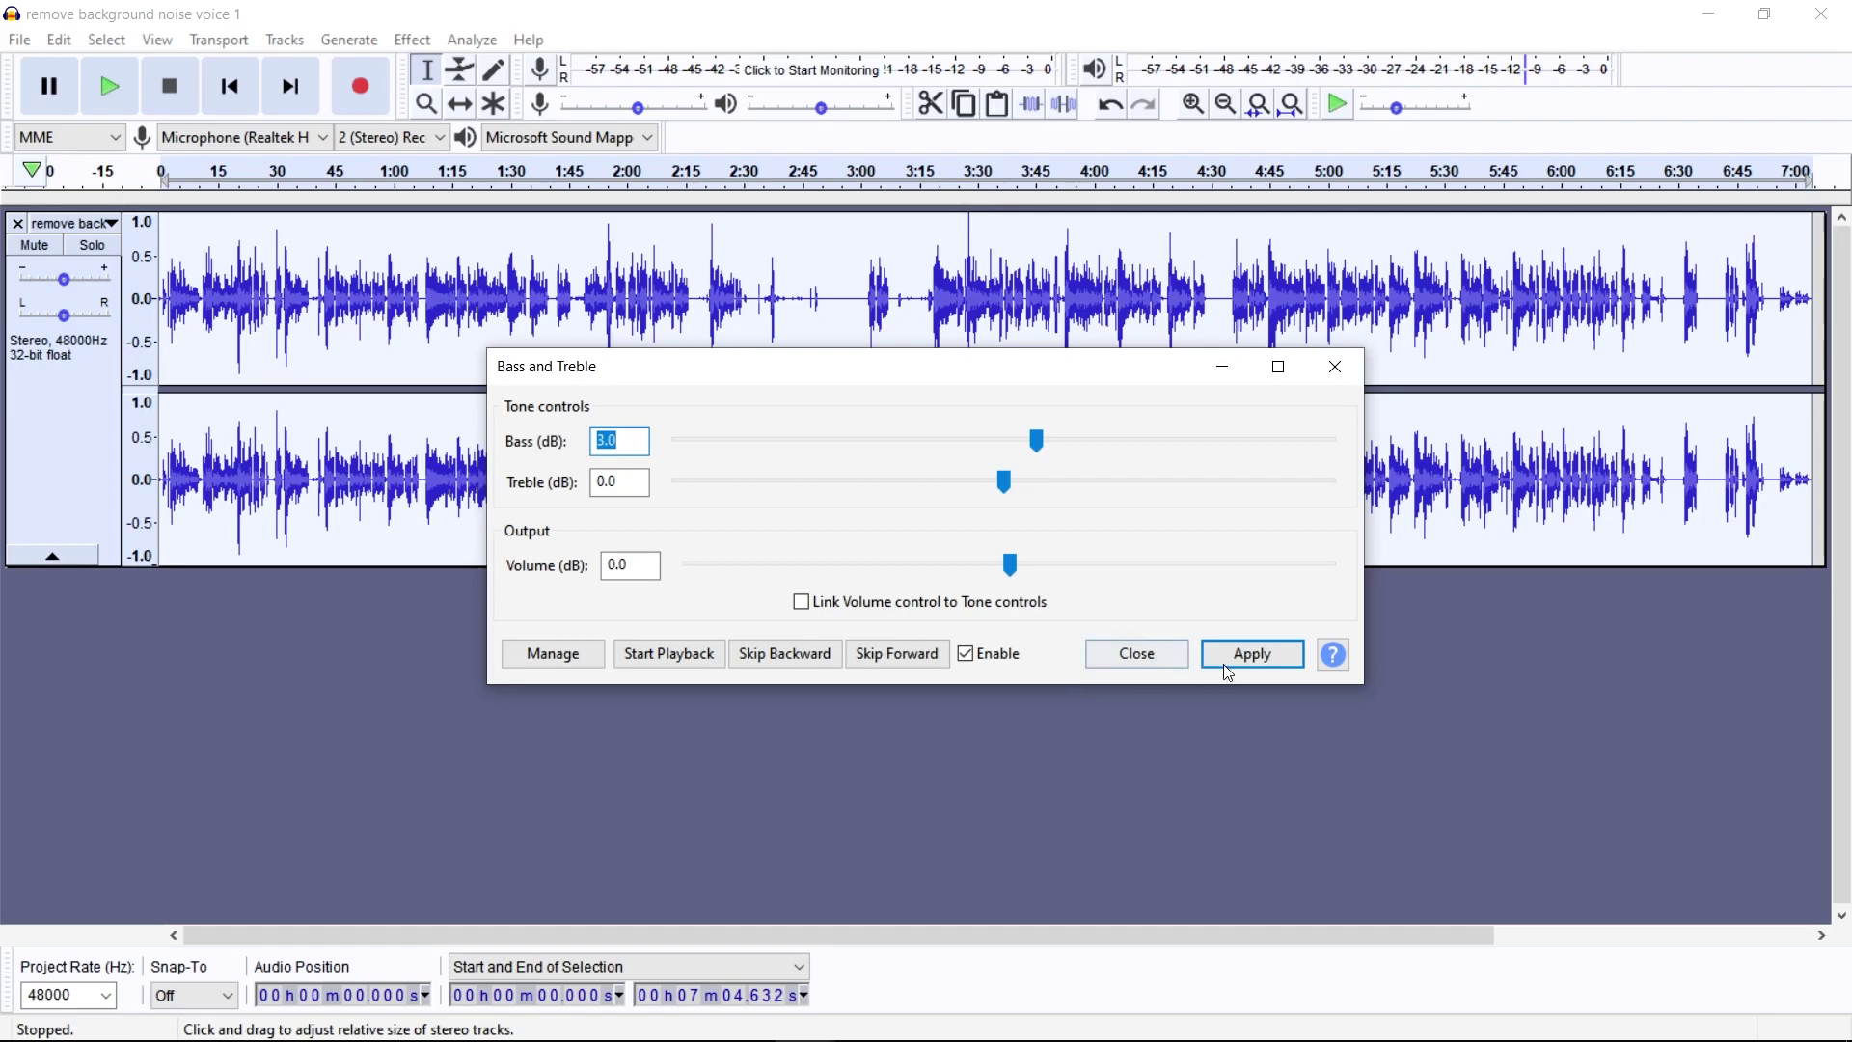
{"action": "left_click", "coordinate": [1248, 654]}
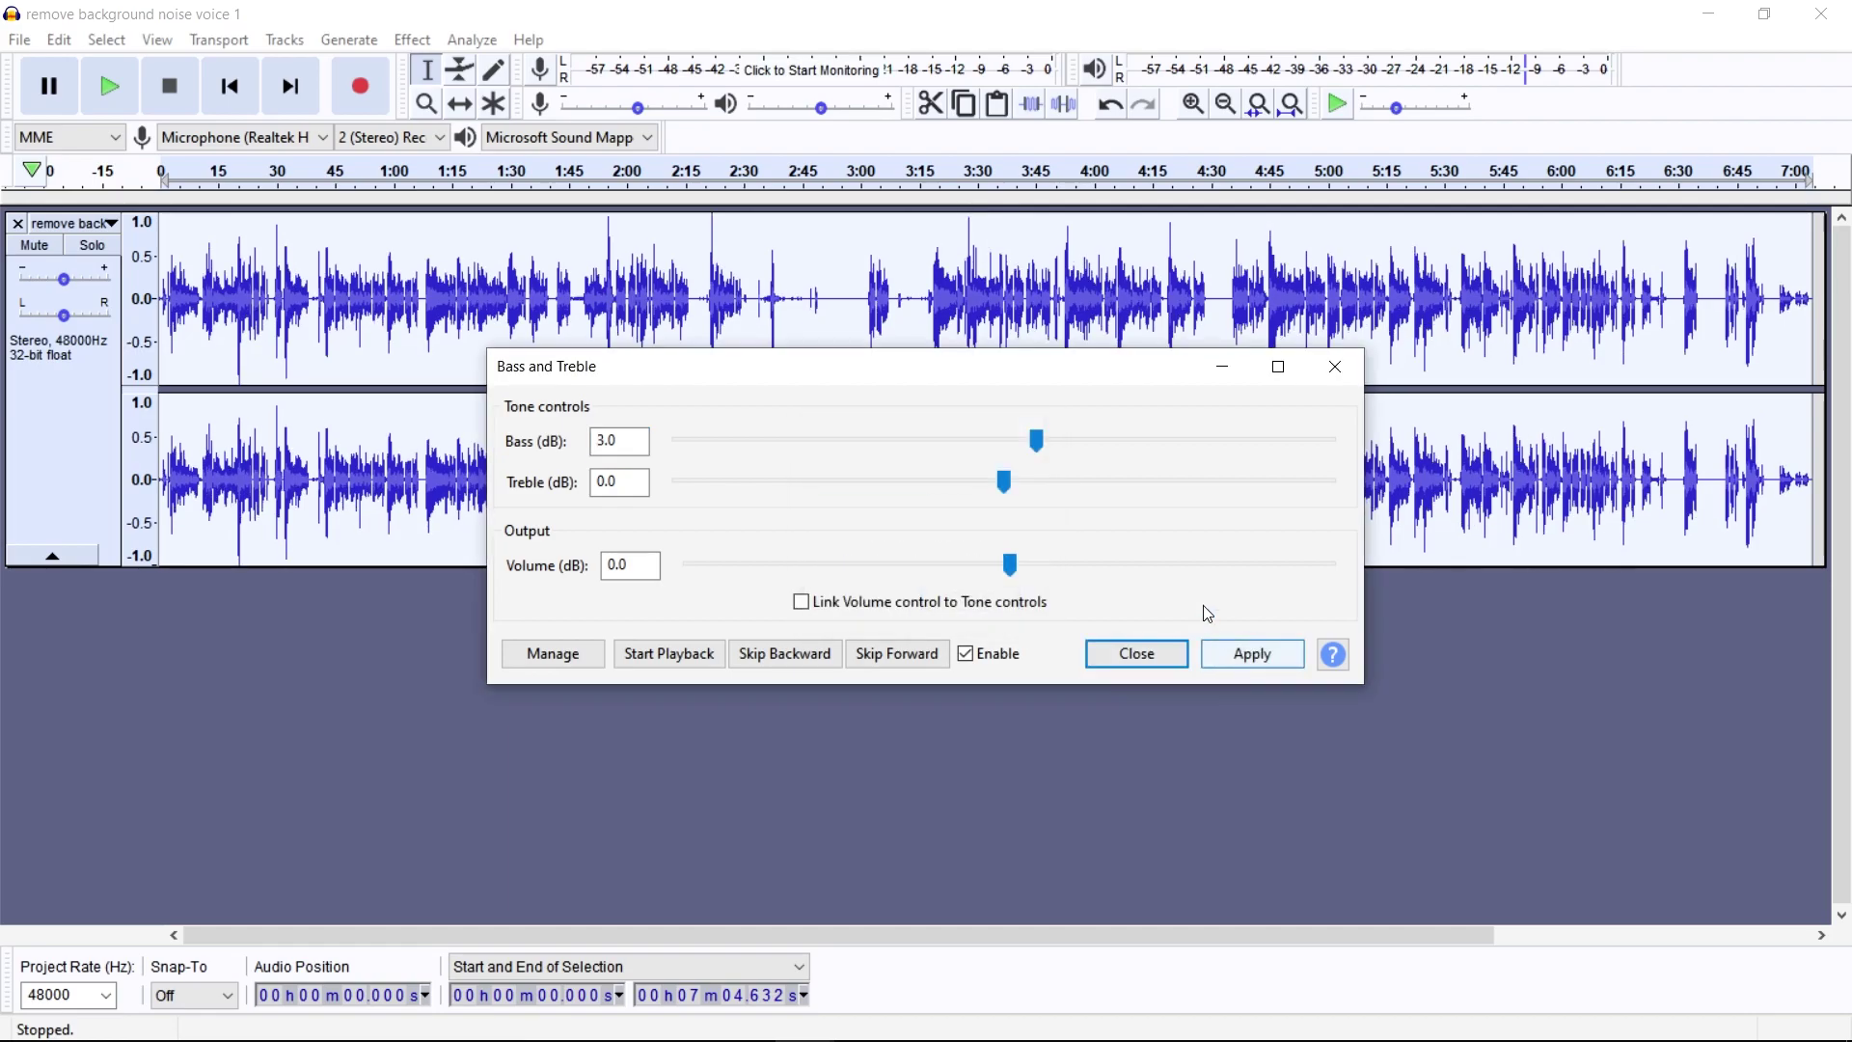
{"action": "left_click", "coordinate": [1136, 653]}
{"action": "left_click", "coordinate": [657, 307]}
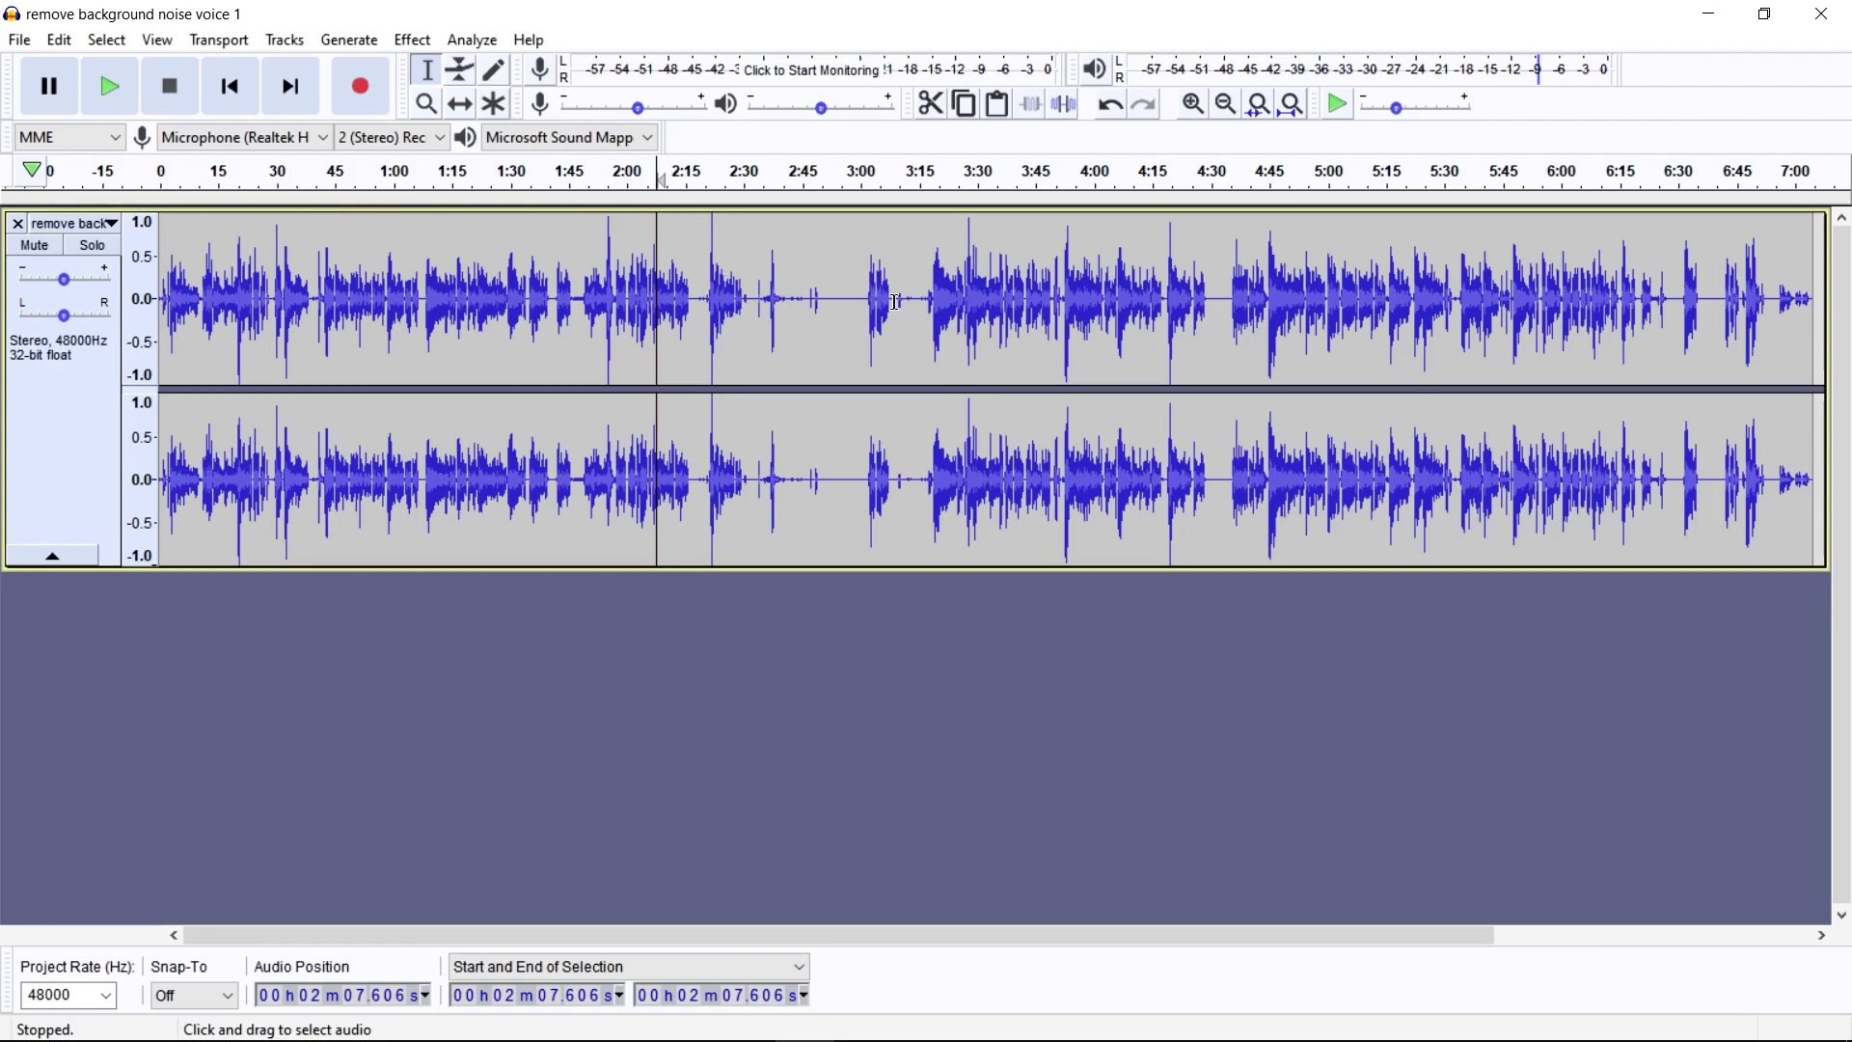
Apply a Hard Limit limiter at -3.00 dB with a 10 ms hold to the entire voice track.
{"action": "key", "text": "ctrl+a"}
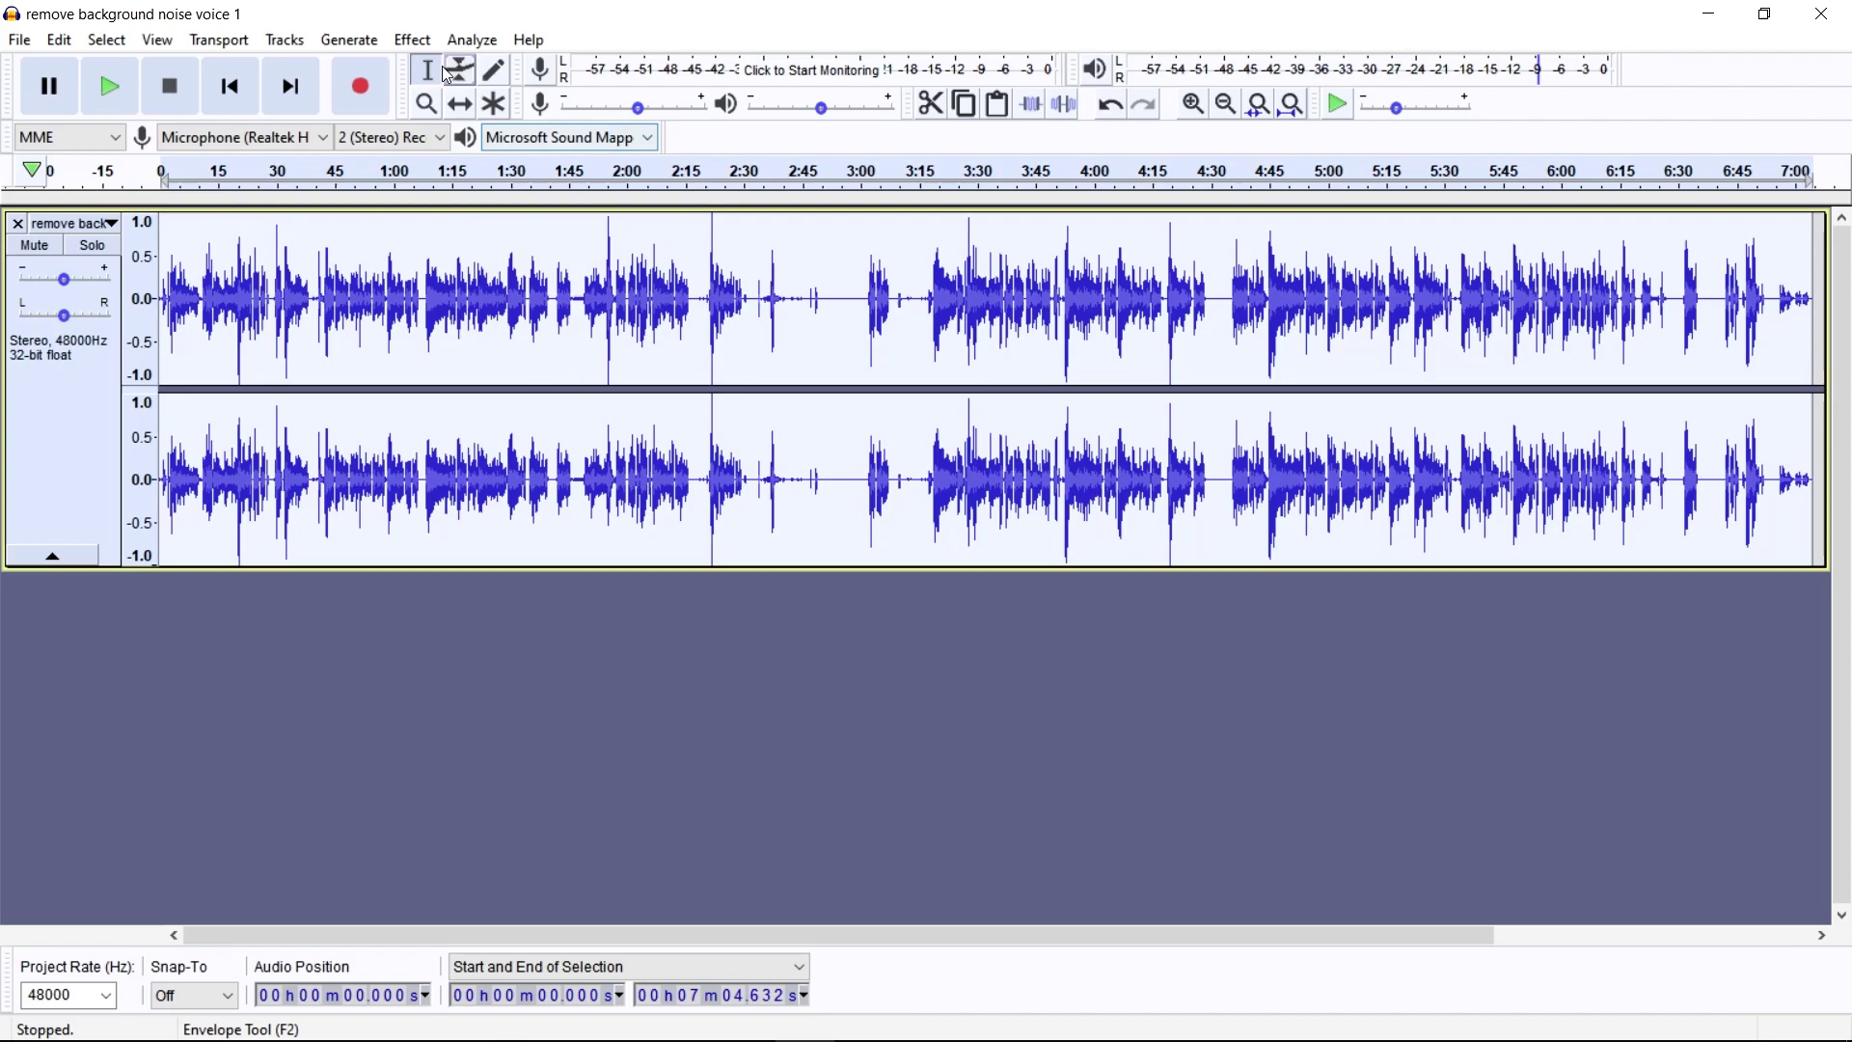
{"action": "left_click", "coordinate": [413, 40]}
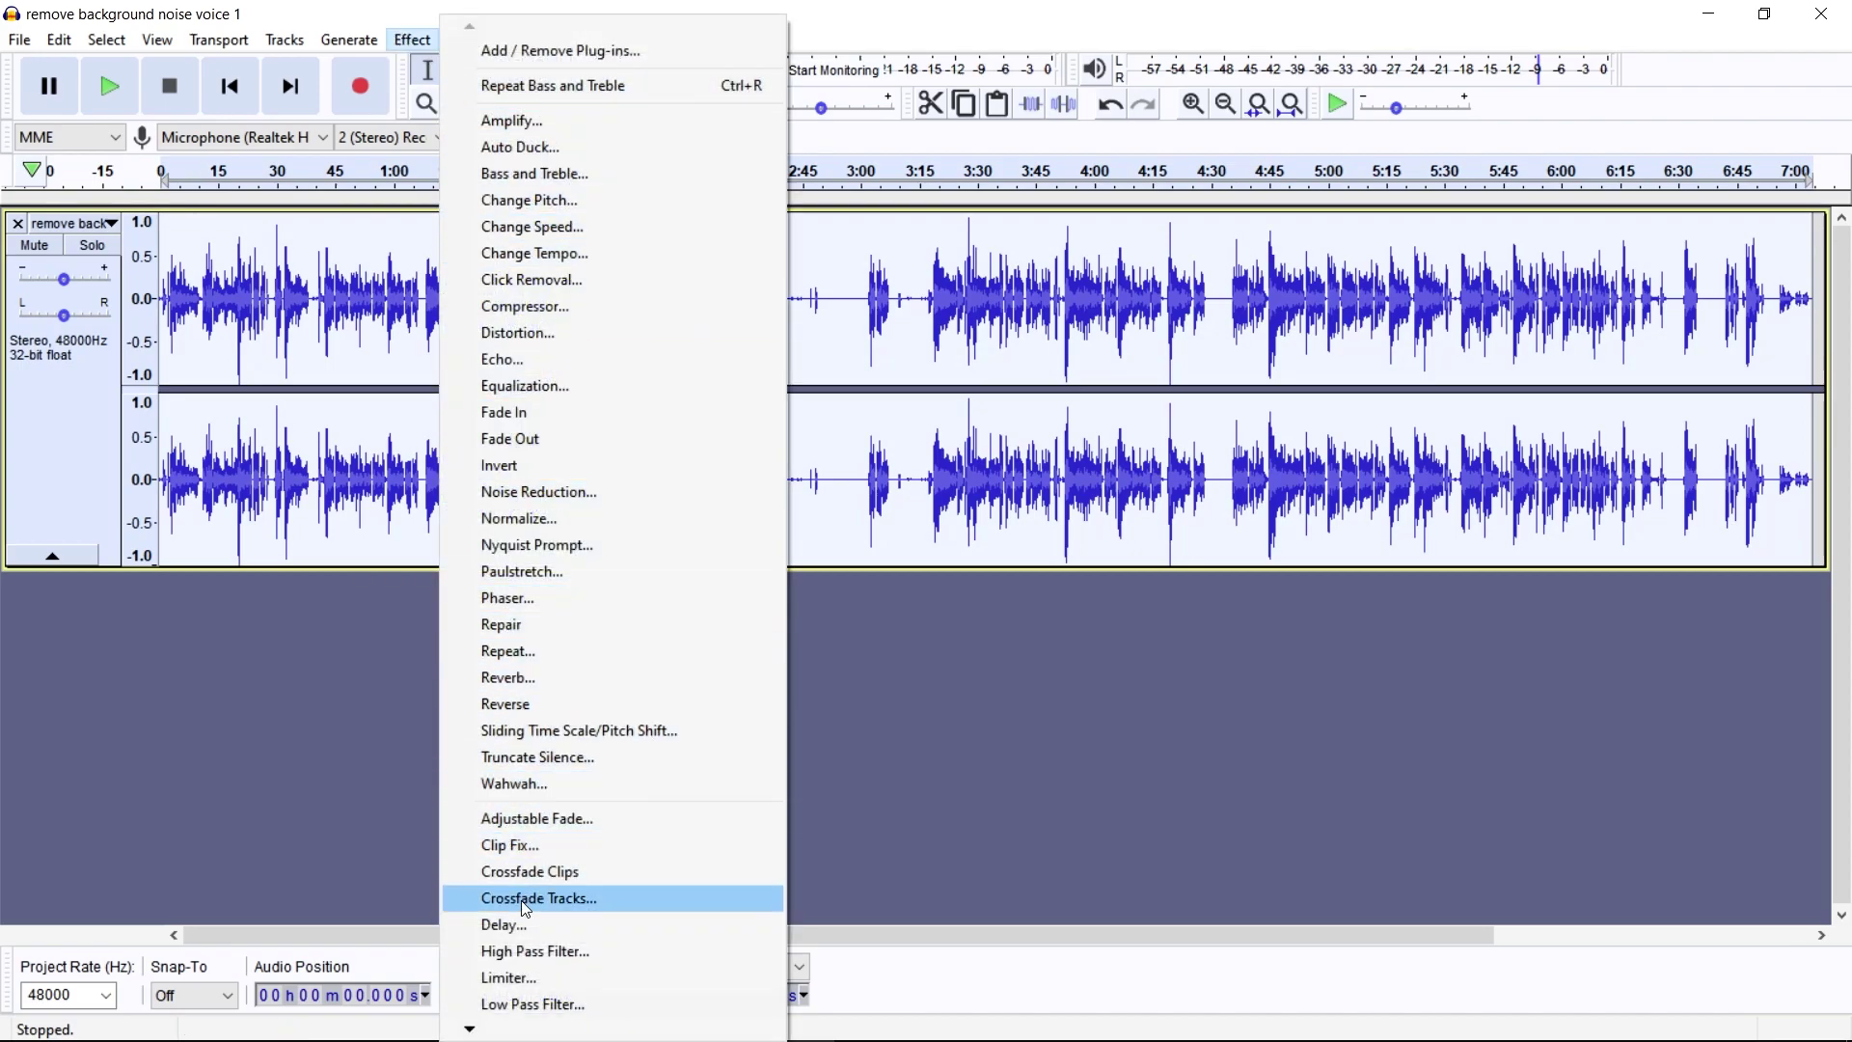
{"action": "left_click", "coordinate": [517, 984]}
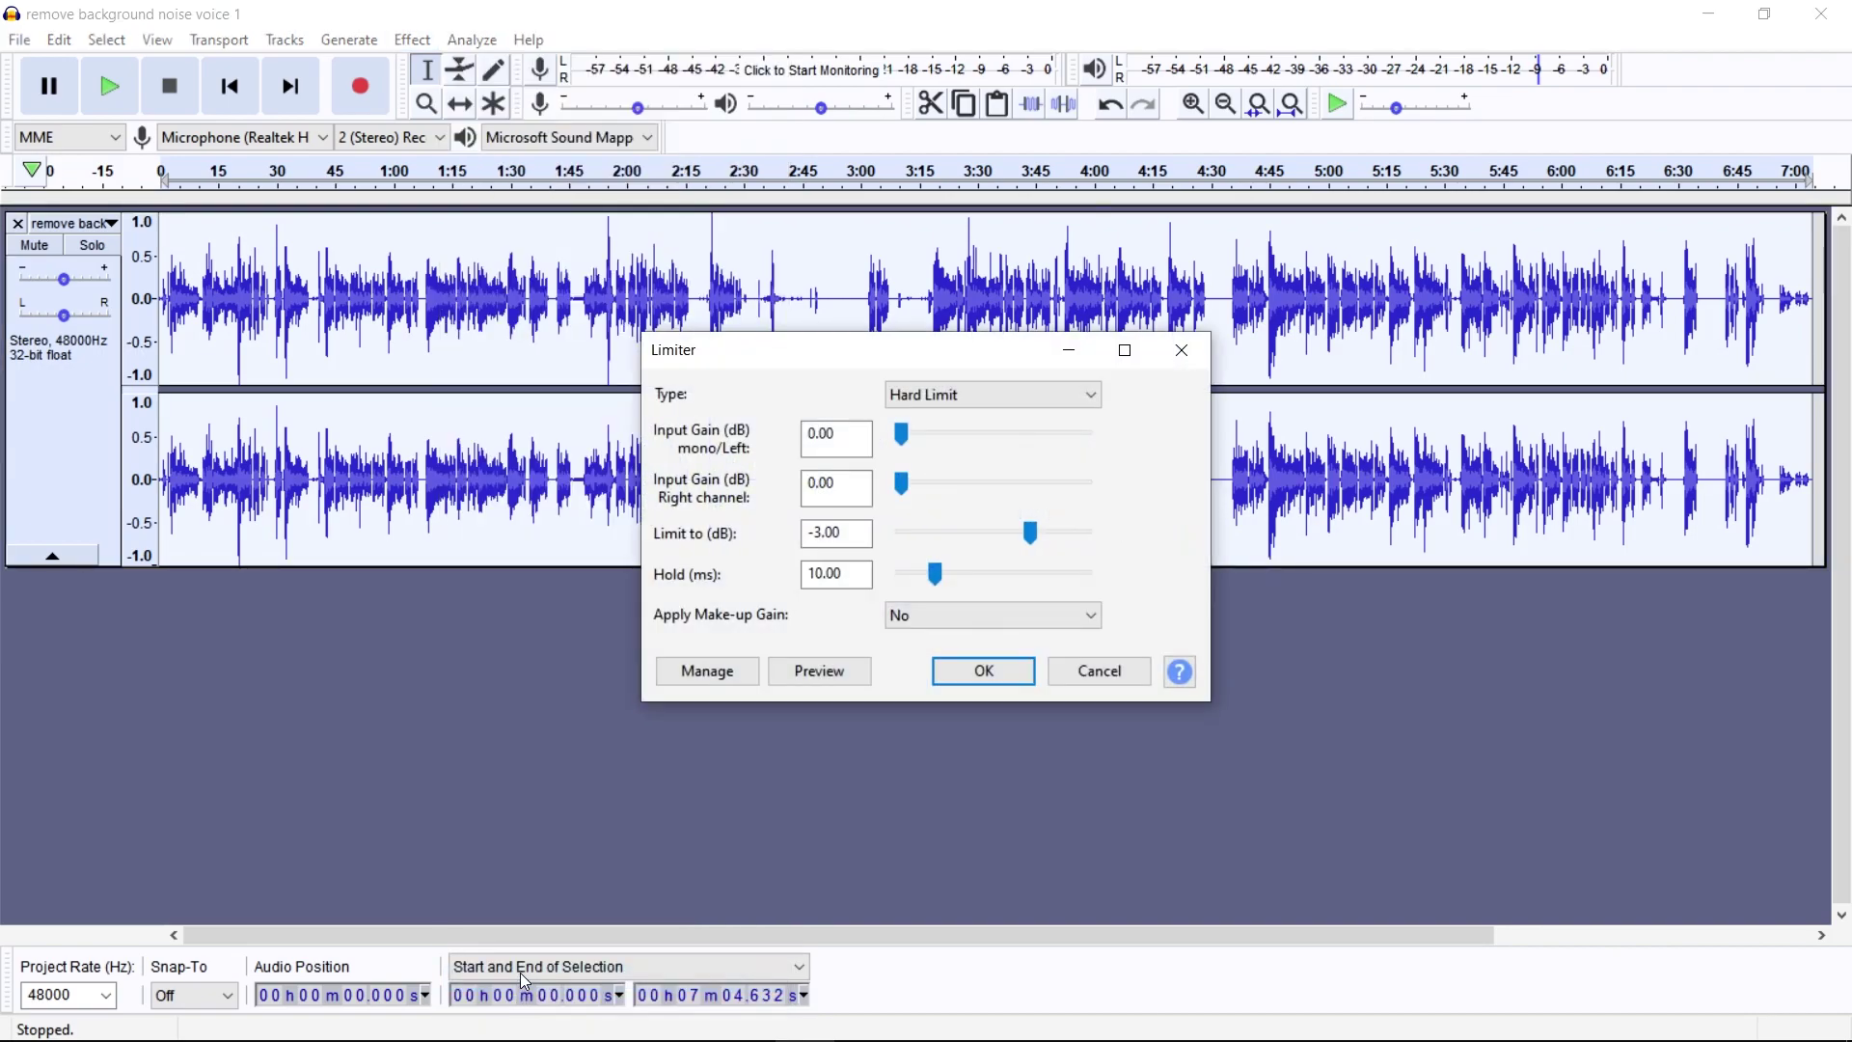
{"action": "left_click", "coordinate": [835, 539]}
{"action": "left_click", "coordinate": [813, 573]}
{"action": "left_click", "coordinate": [978, 678]}
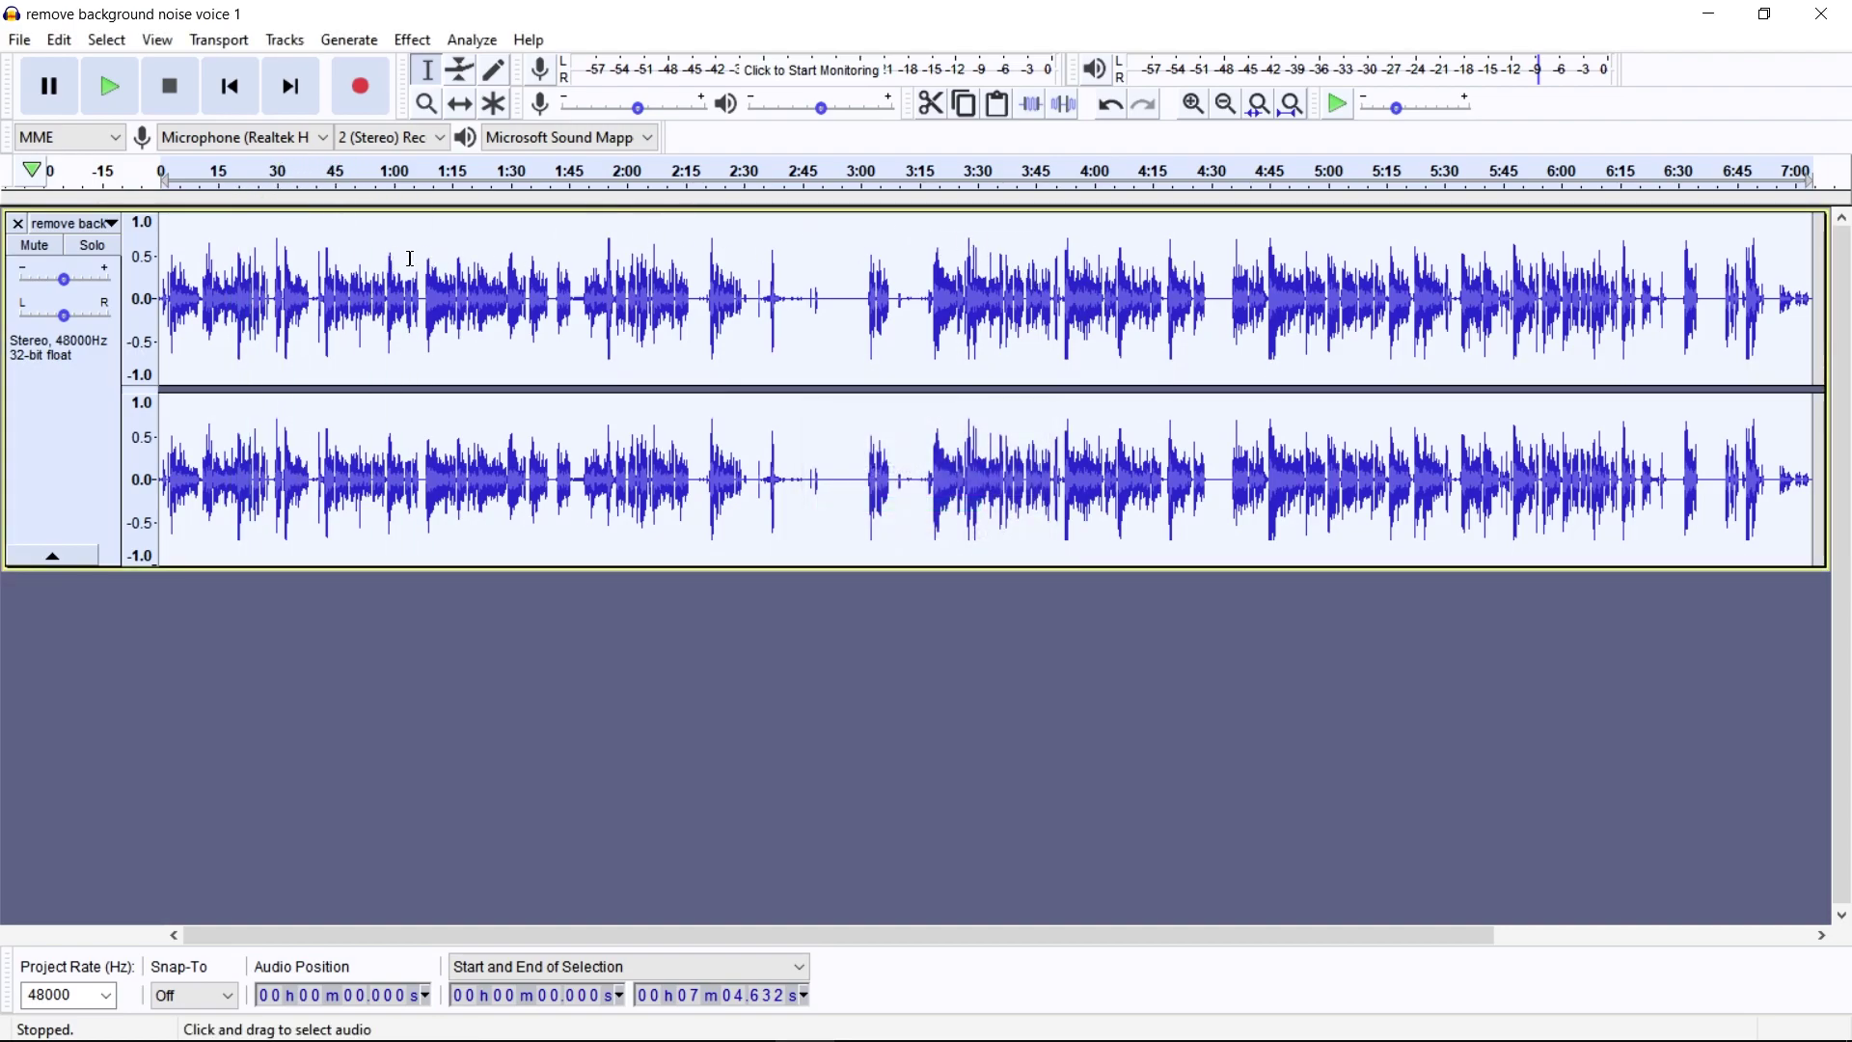
Export the whole voice track as the WAV 'remove background noise voice 1 hd', confirming the metadata.
{"action": "left_click", "coordinate": [653, 434]}
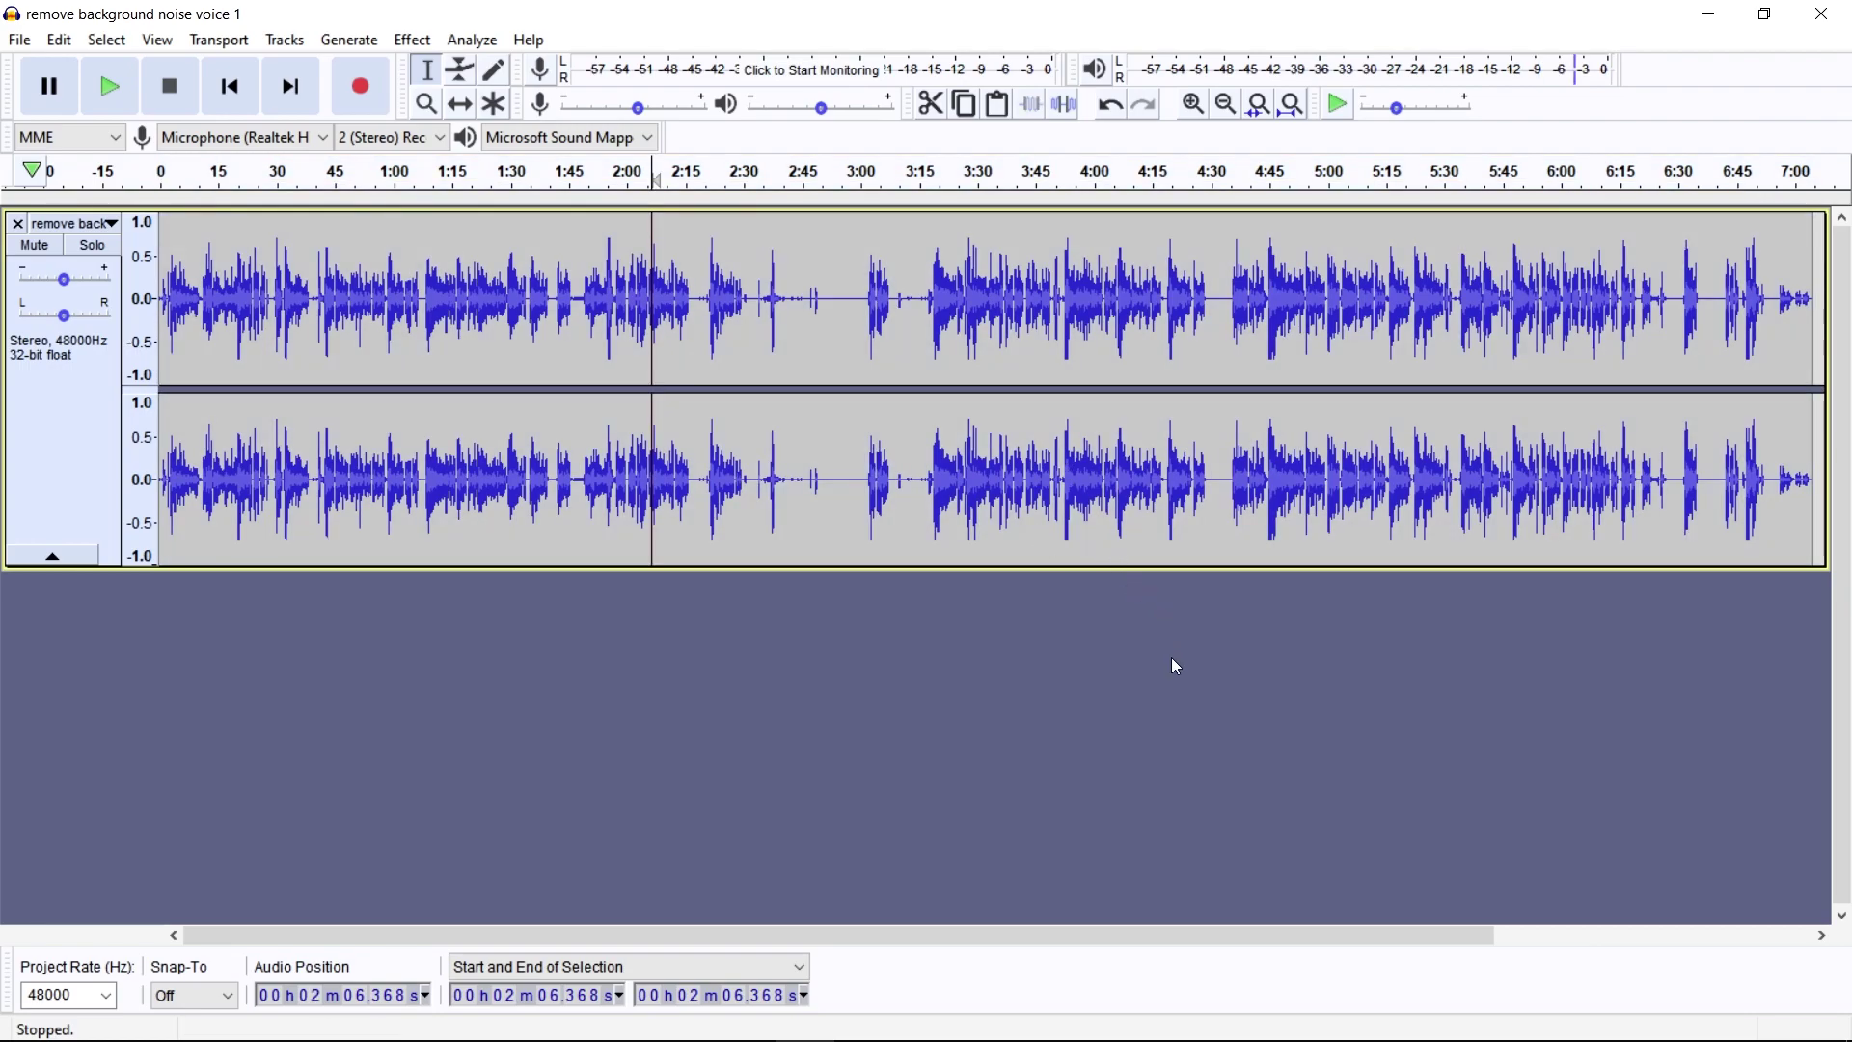
{"action": "key", "text": "ctrl+a"}
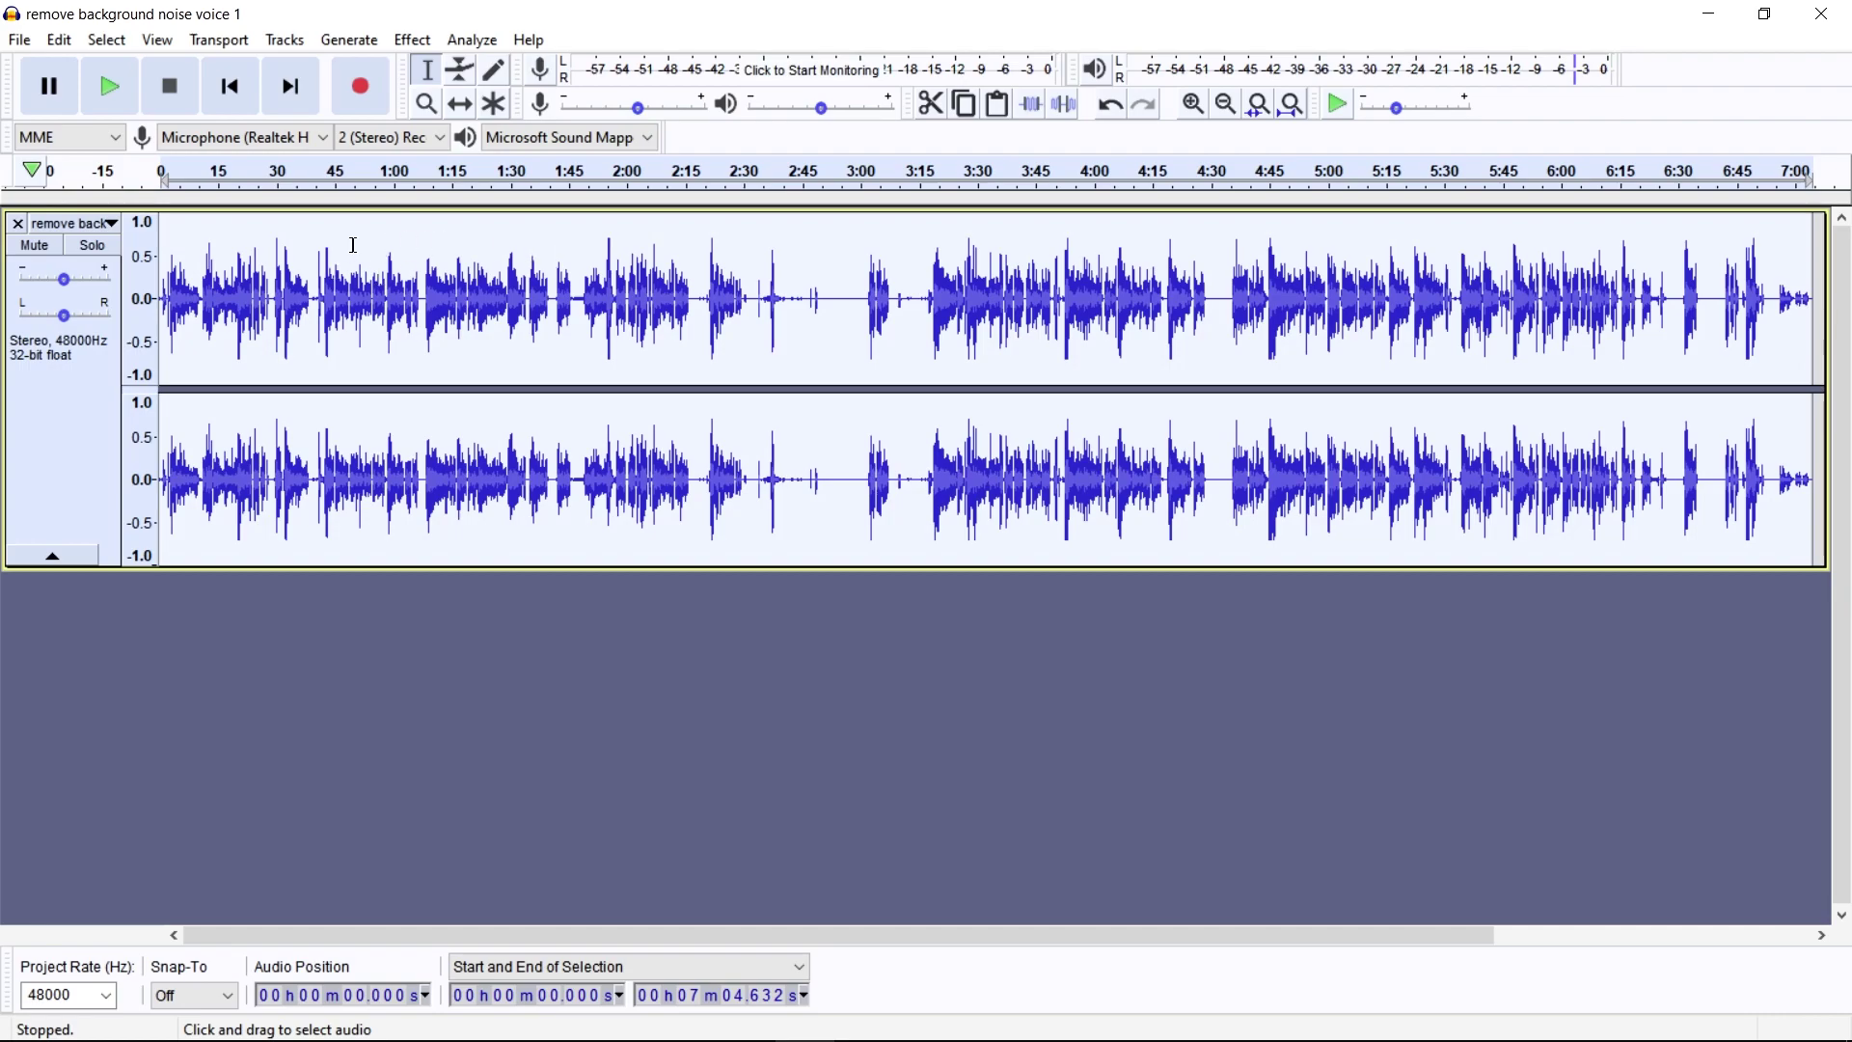
{"action": "left_click", "coordinate": [19, 41]}
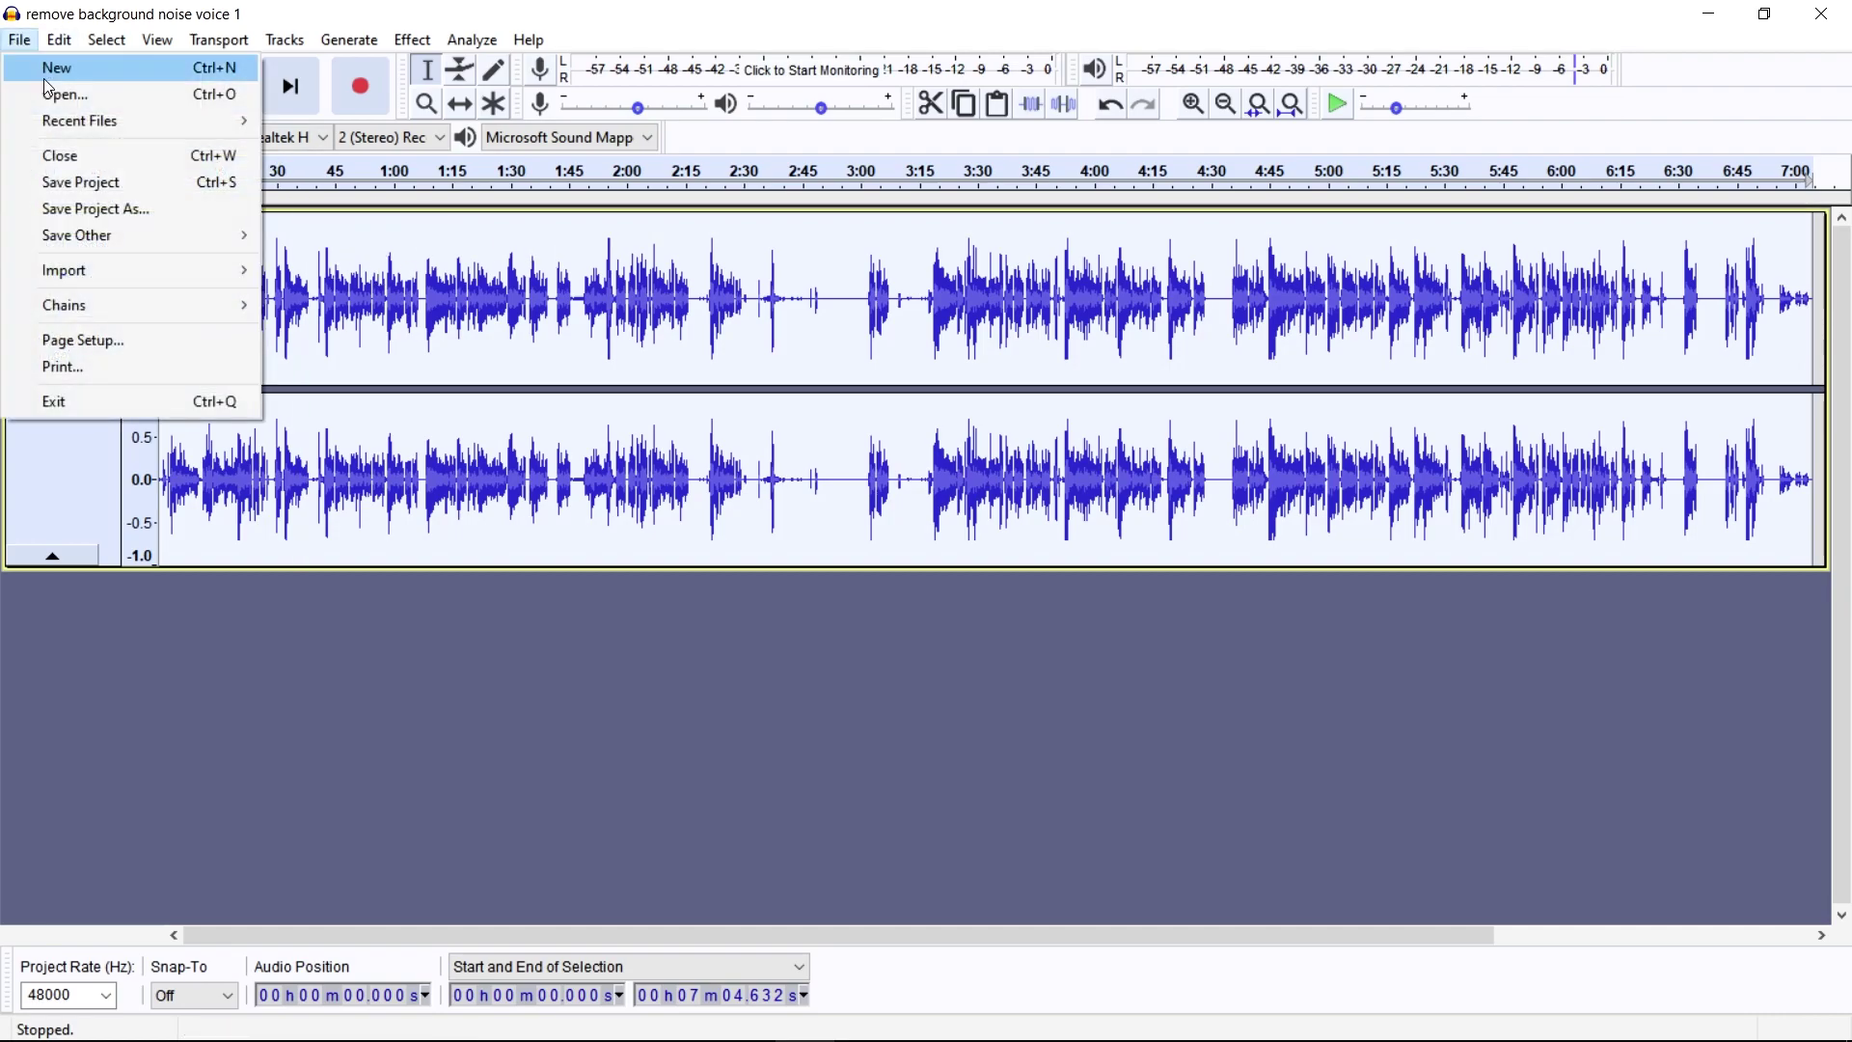
{"action": "mouse_move", "coordinate": [118, 246]}
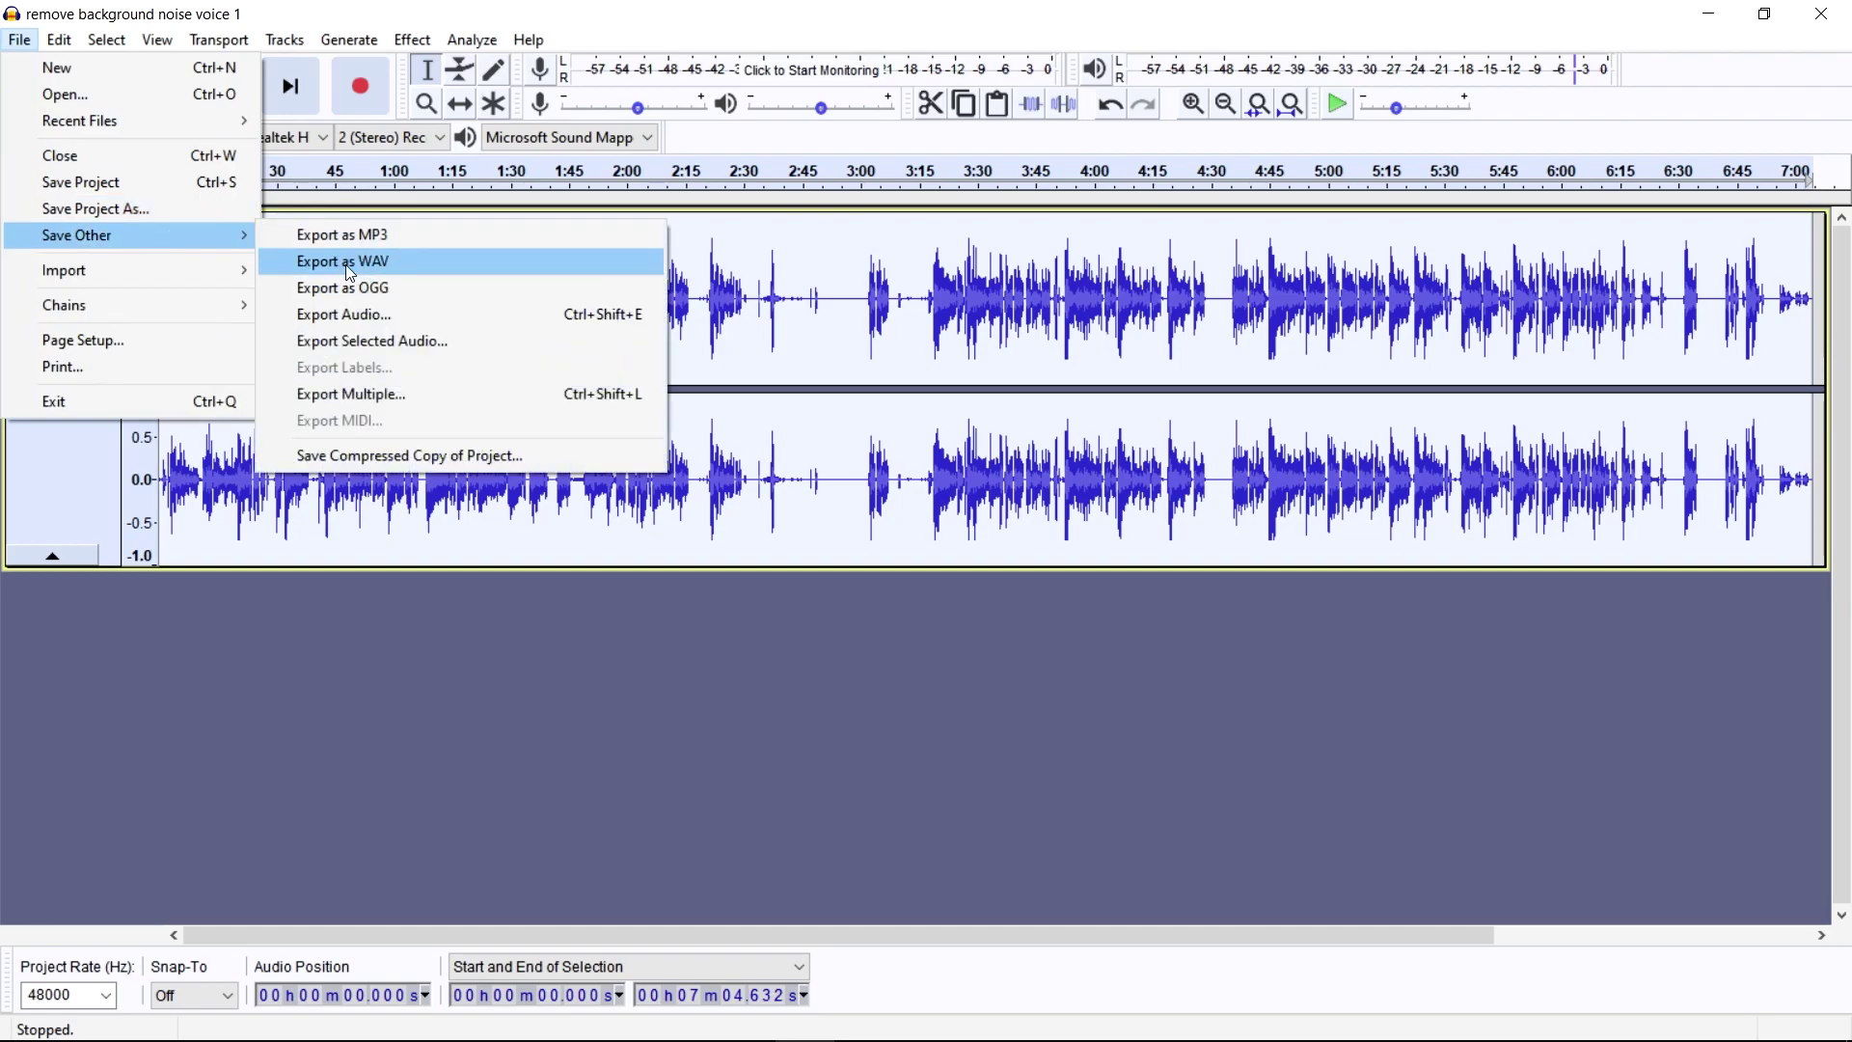
{"action": "left_click", "coordinate": [381, 270]}
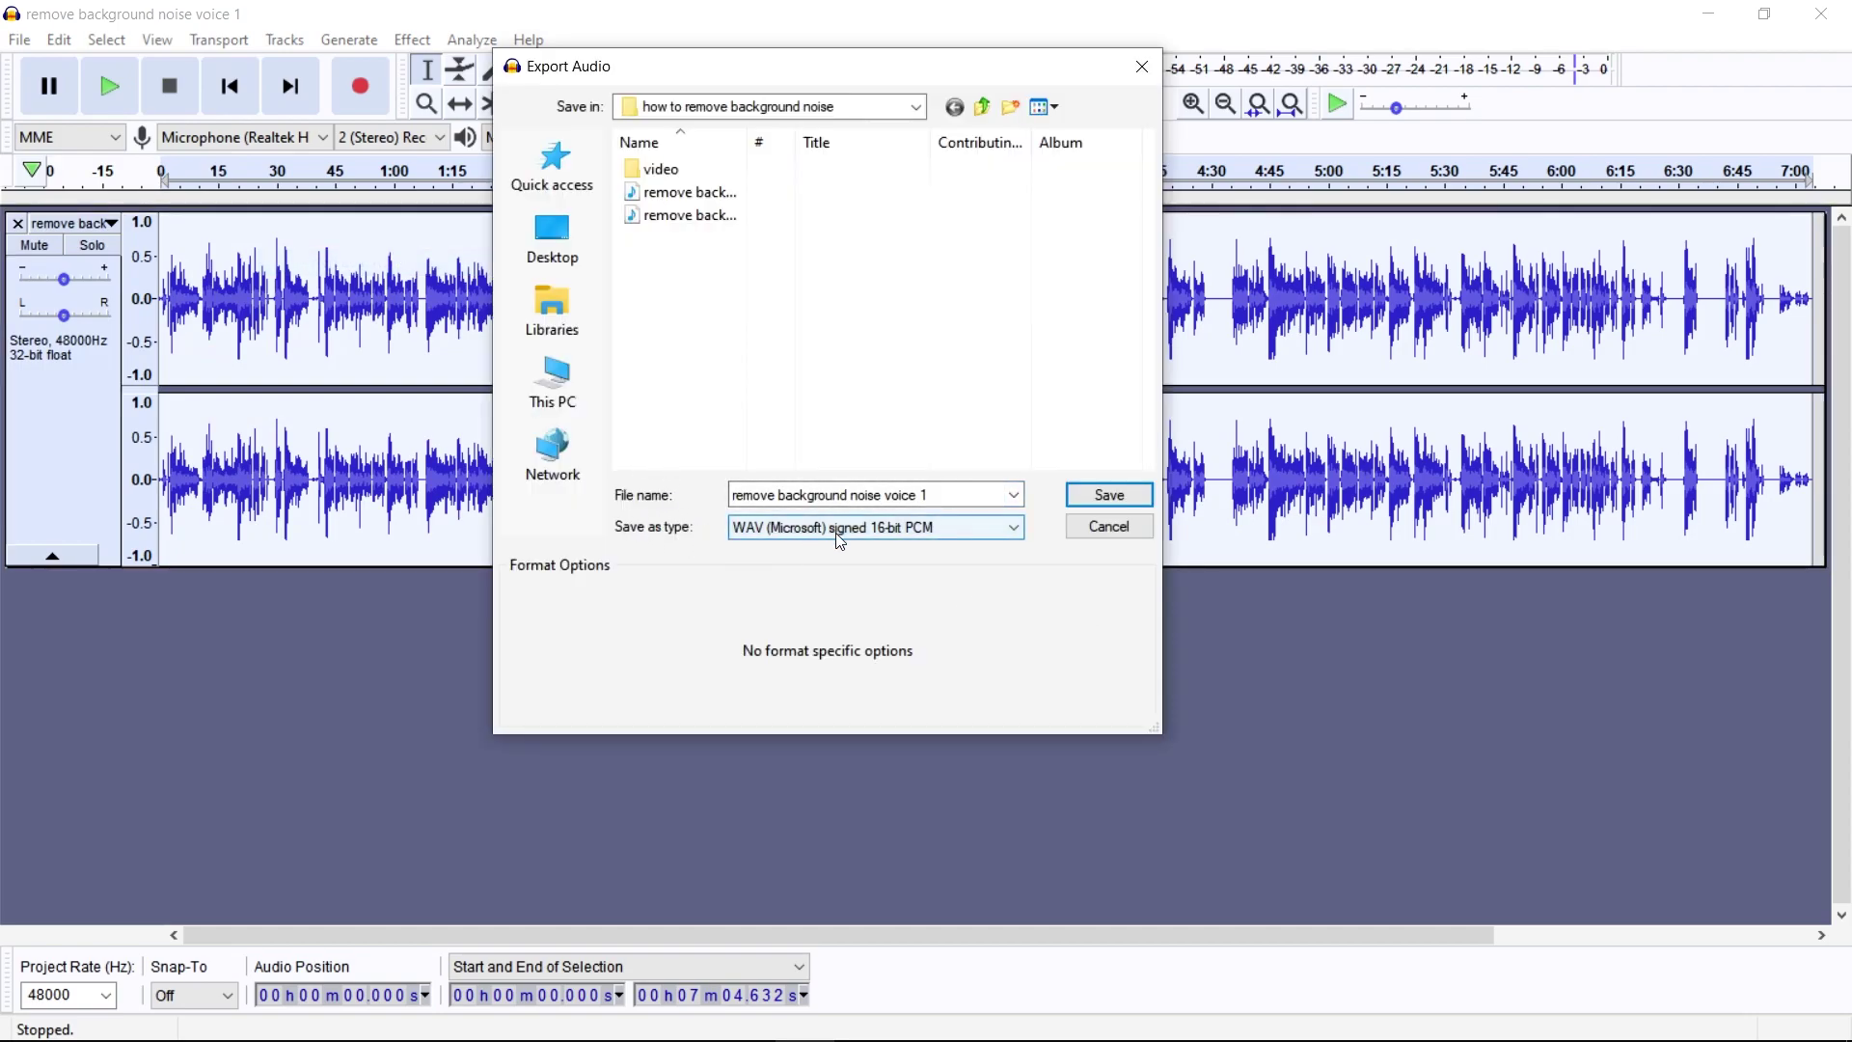
{"action": "left_click", "coordinate": [952, 501]}
{"action": "left_click", "coordinate": [966, 494]}
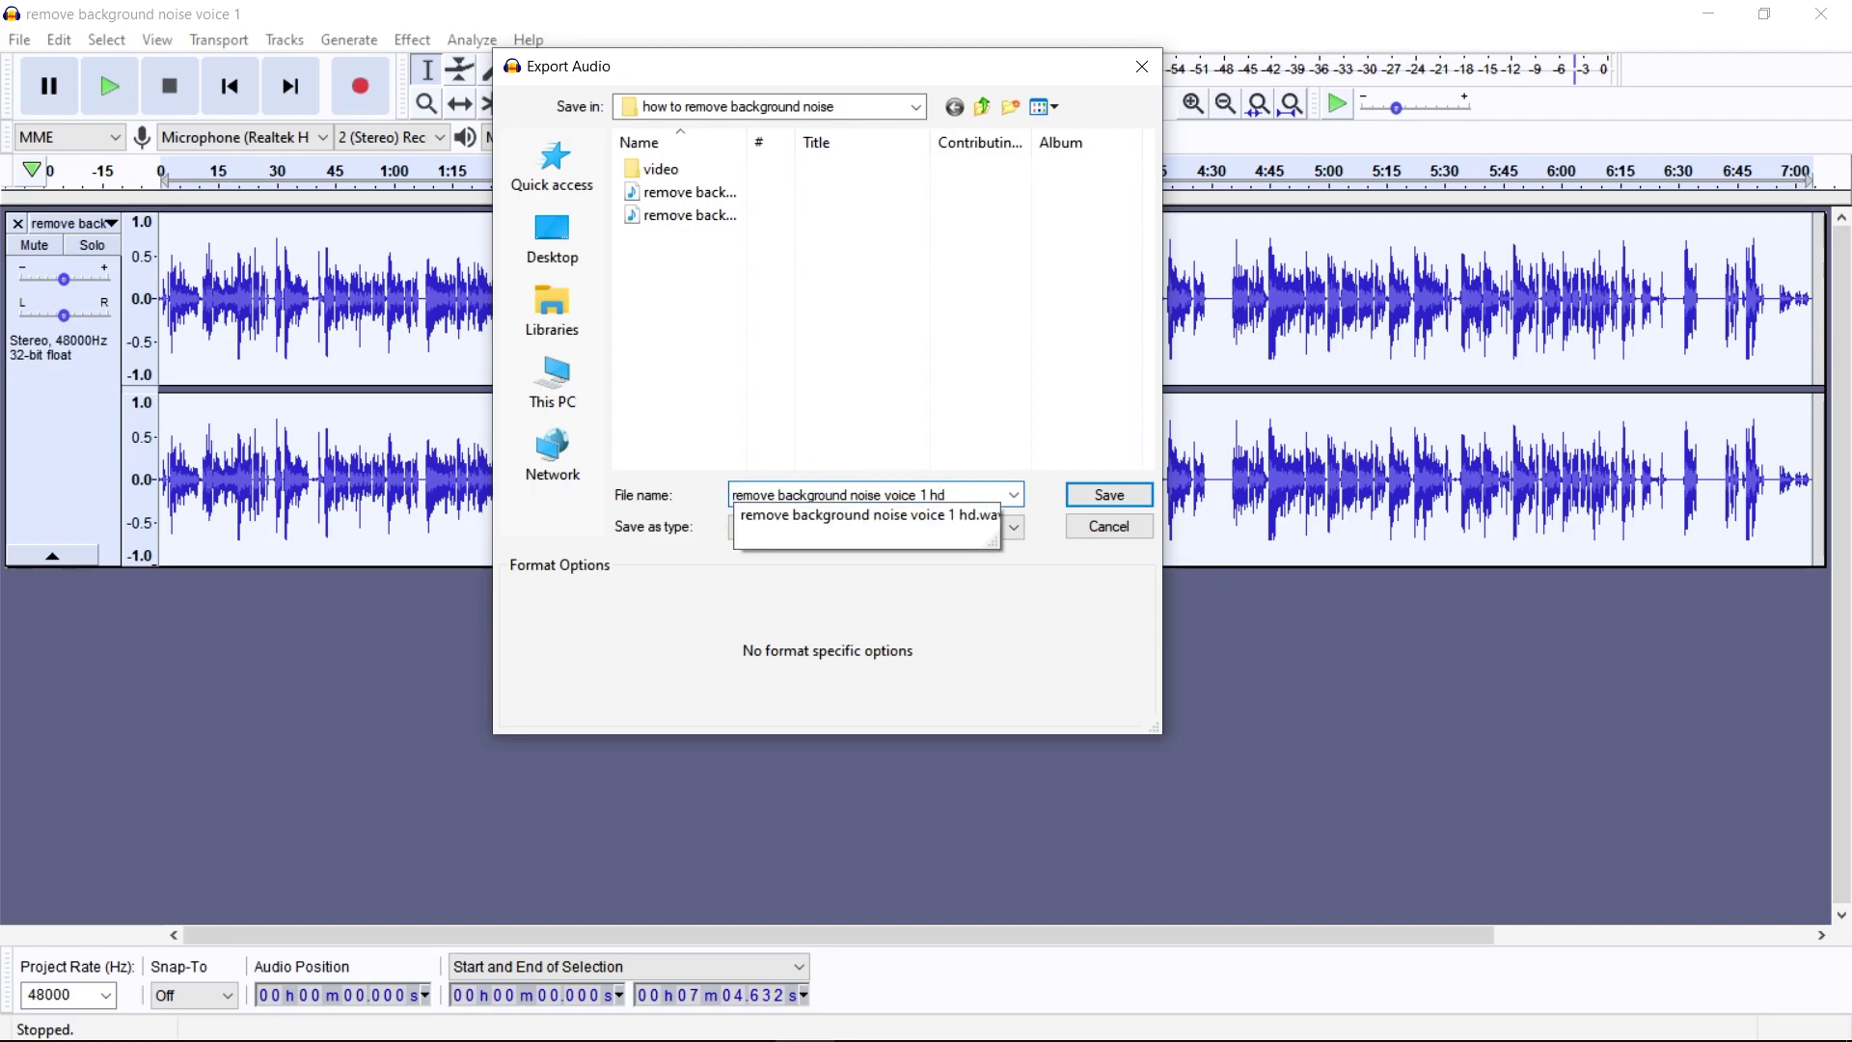
{"action": "left_click", "coordinate": [1009, 623]}
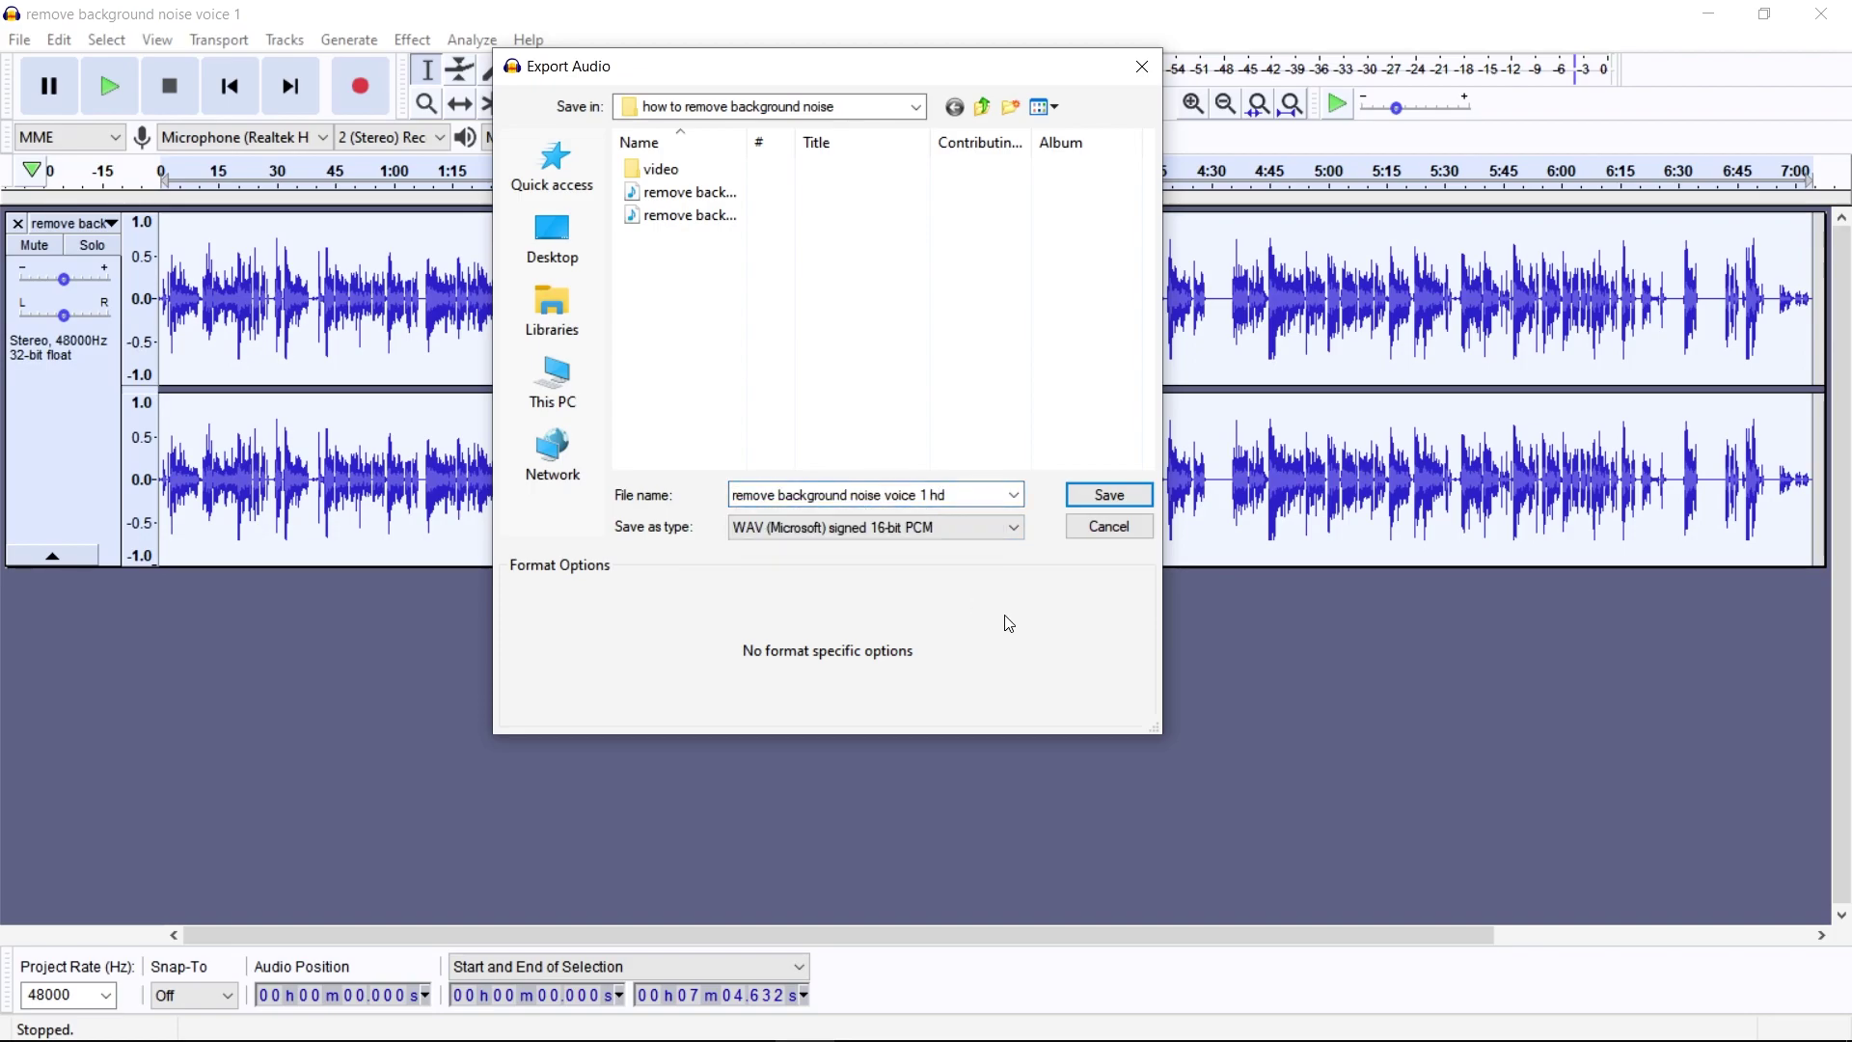
{"action": "left_click", "coordinate": [1110, 495]}
{"action": "left_click", "coordinate": [1270, 831]}
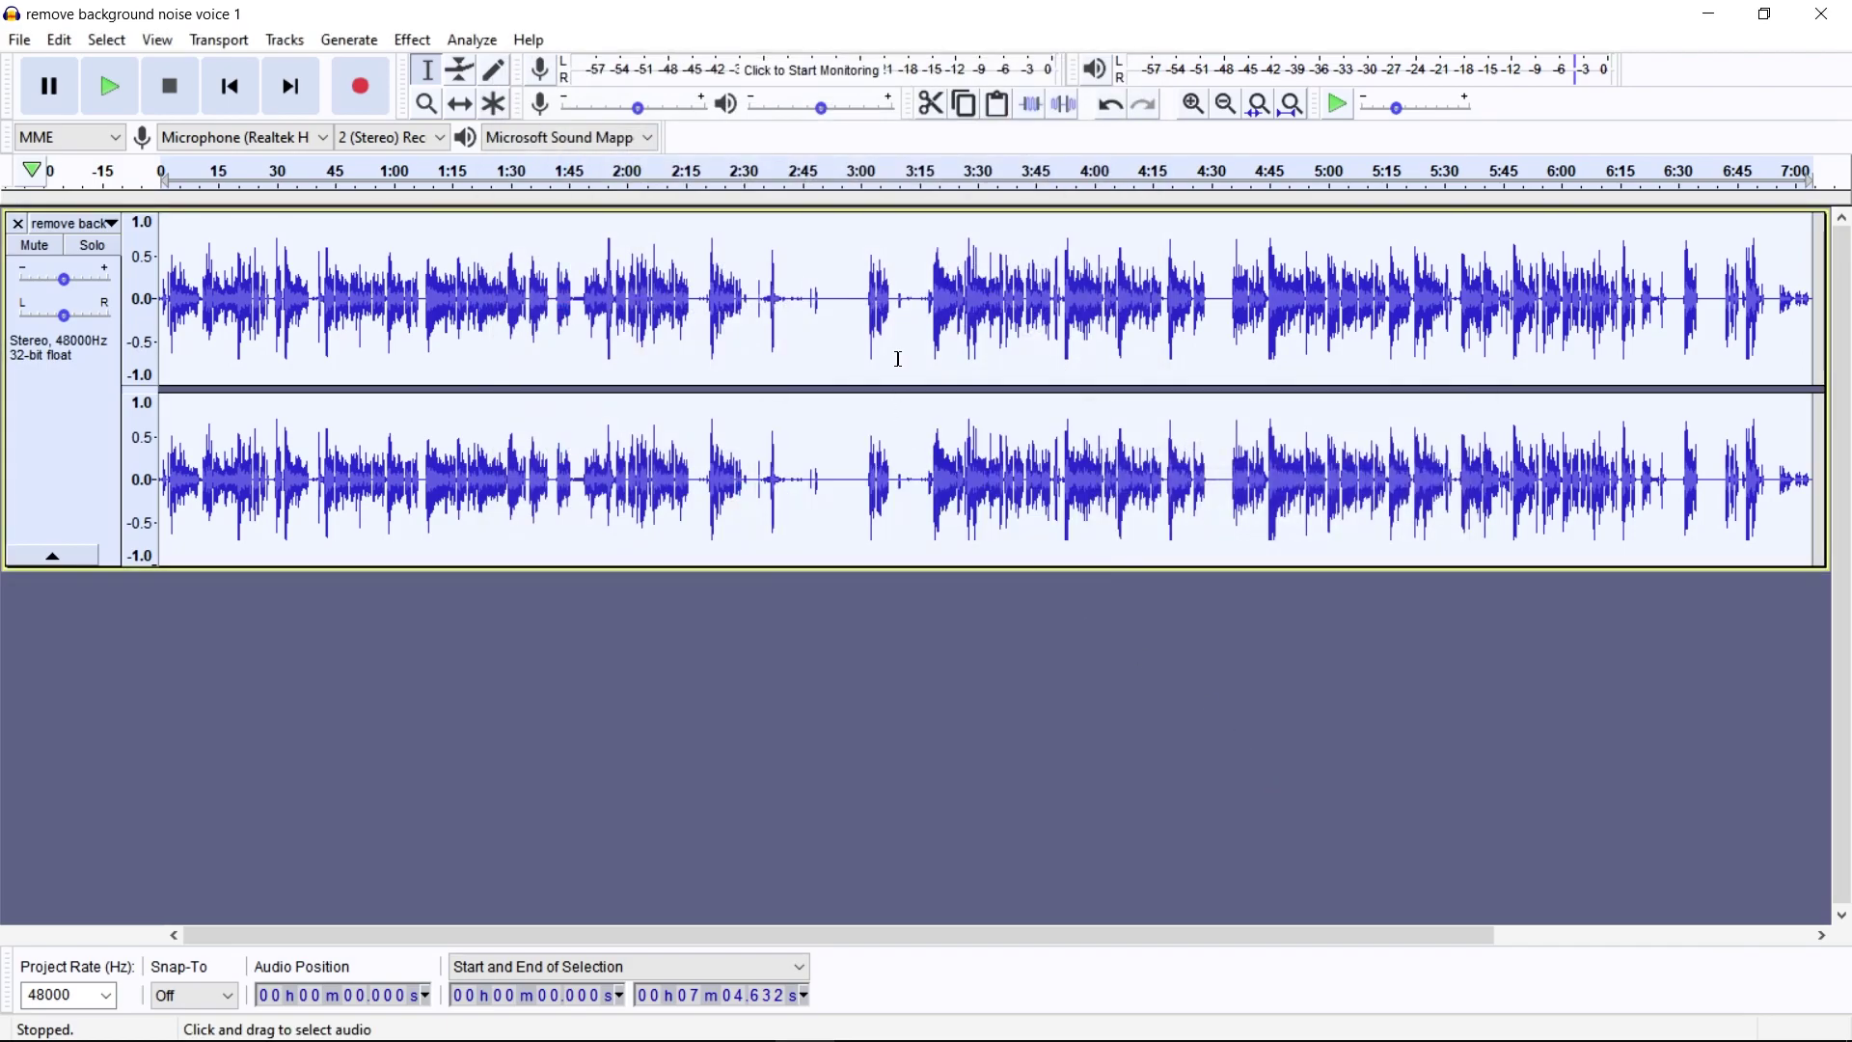
{"action": "left_click", "coordinate": [20, 41]}
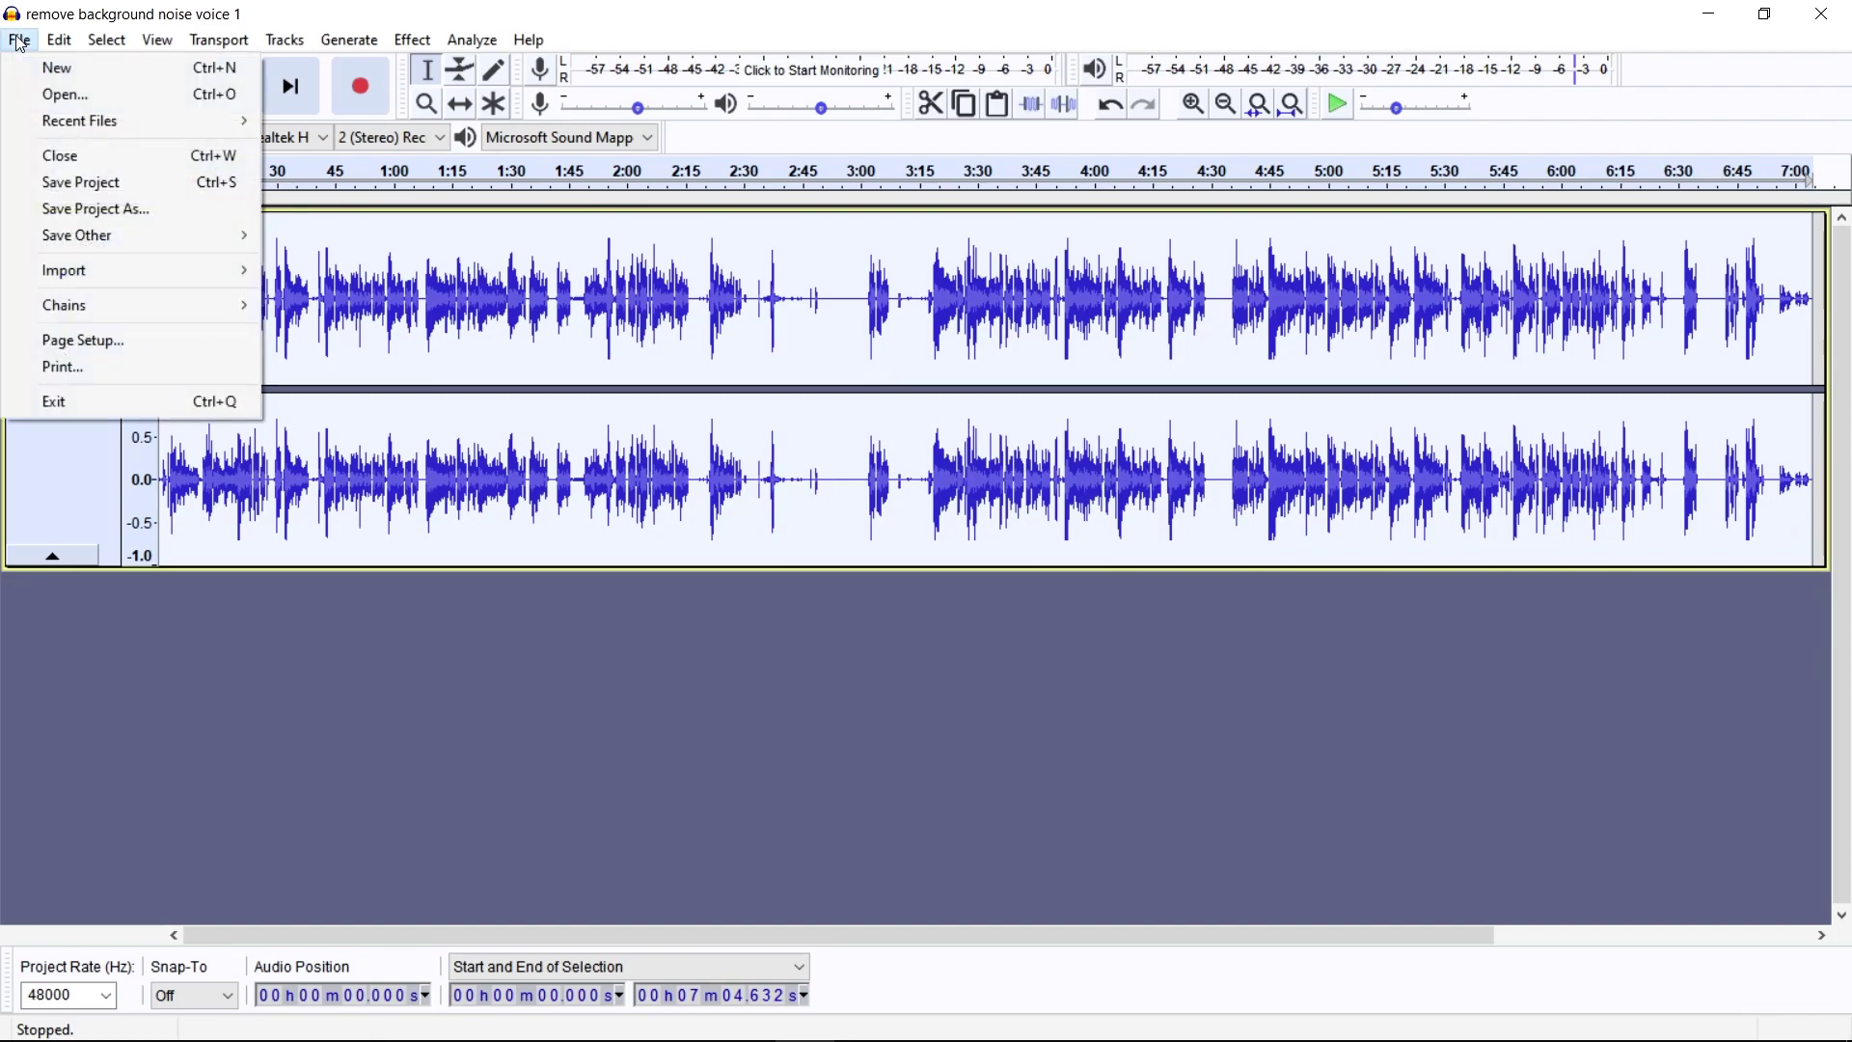
{"action": "left_click", "coordinate": [115, 211]}
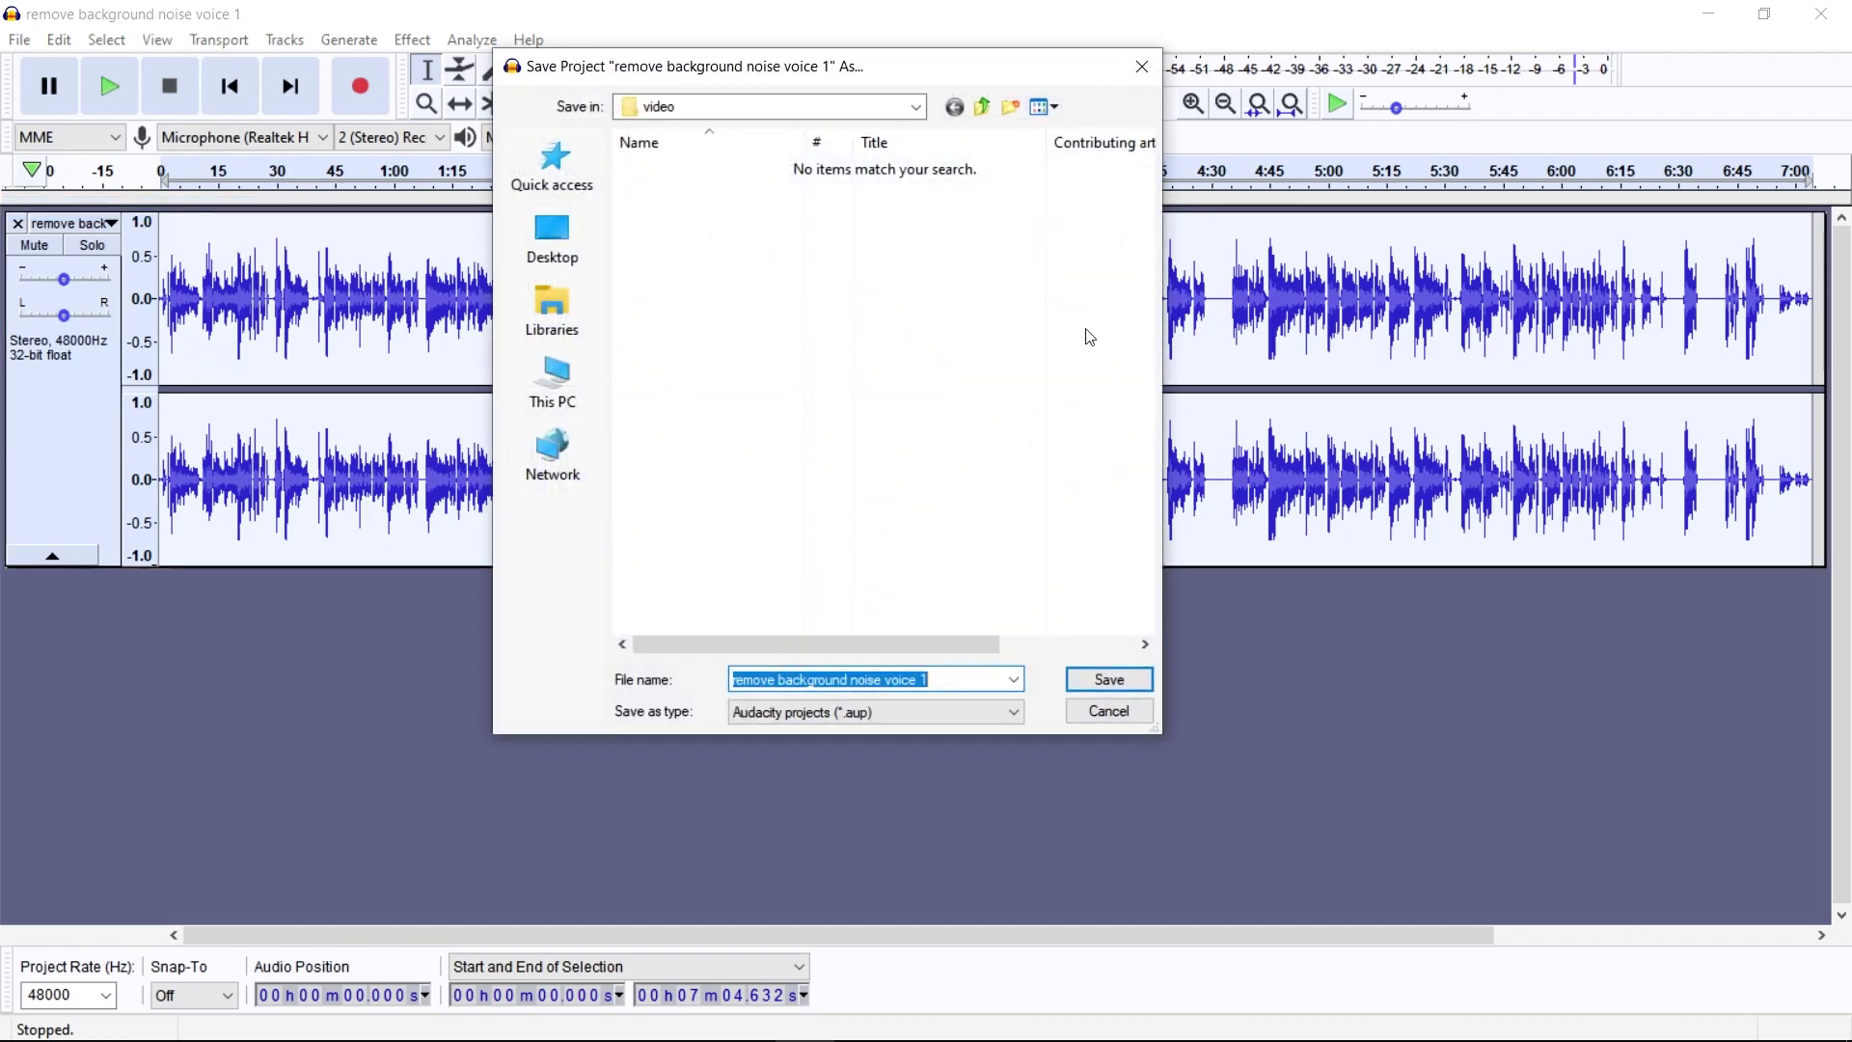
{"action": "left_click", "coordinate": [1110, 711]}
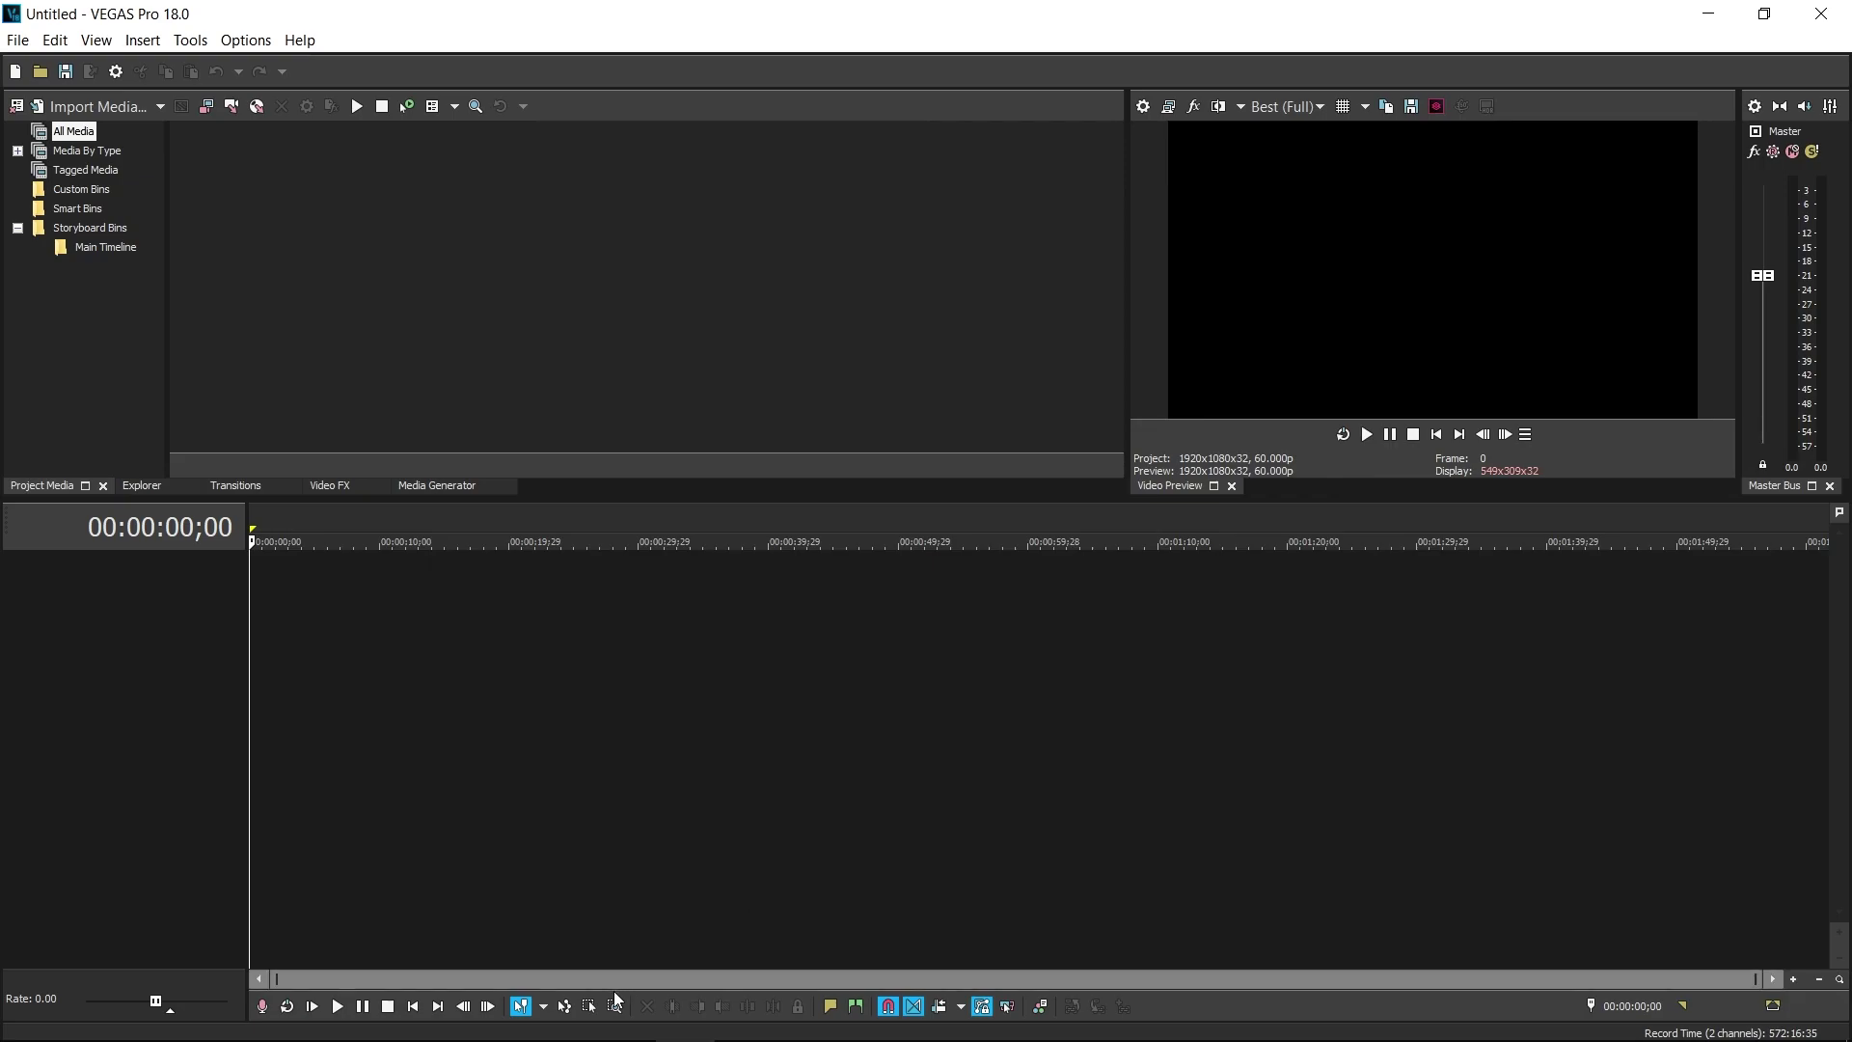
Drag 'remove background noise clip 1' from the video folder onto the VEGAS Pro timeline.
{"action": "left_click", "coordinate": [462, 1021]}
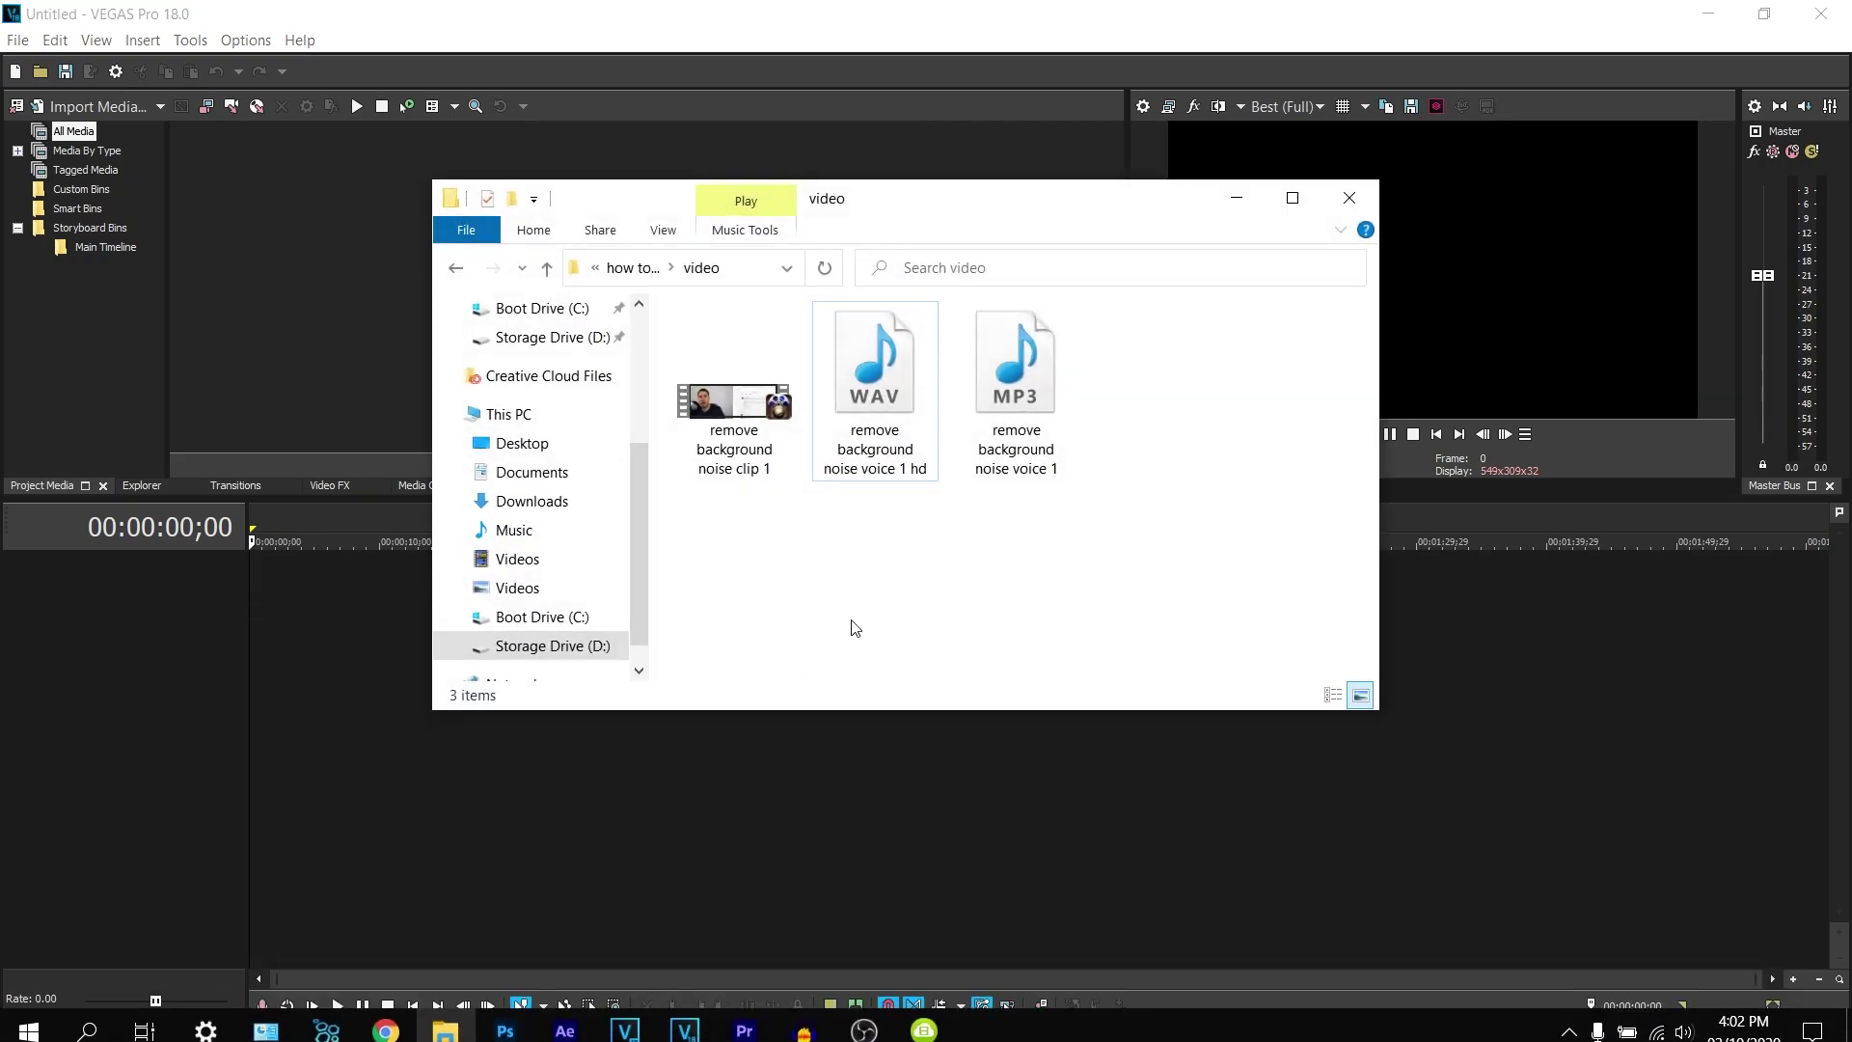
{"action": "left_click_drag", "start_coordinate": [762, 485], "coordinate": [178, 588]}
{"action": "left_click", "coordinate": [323, 588]}
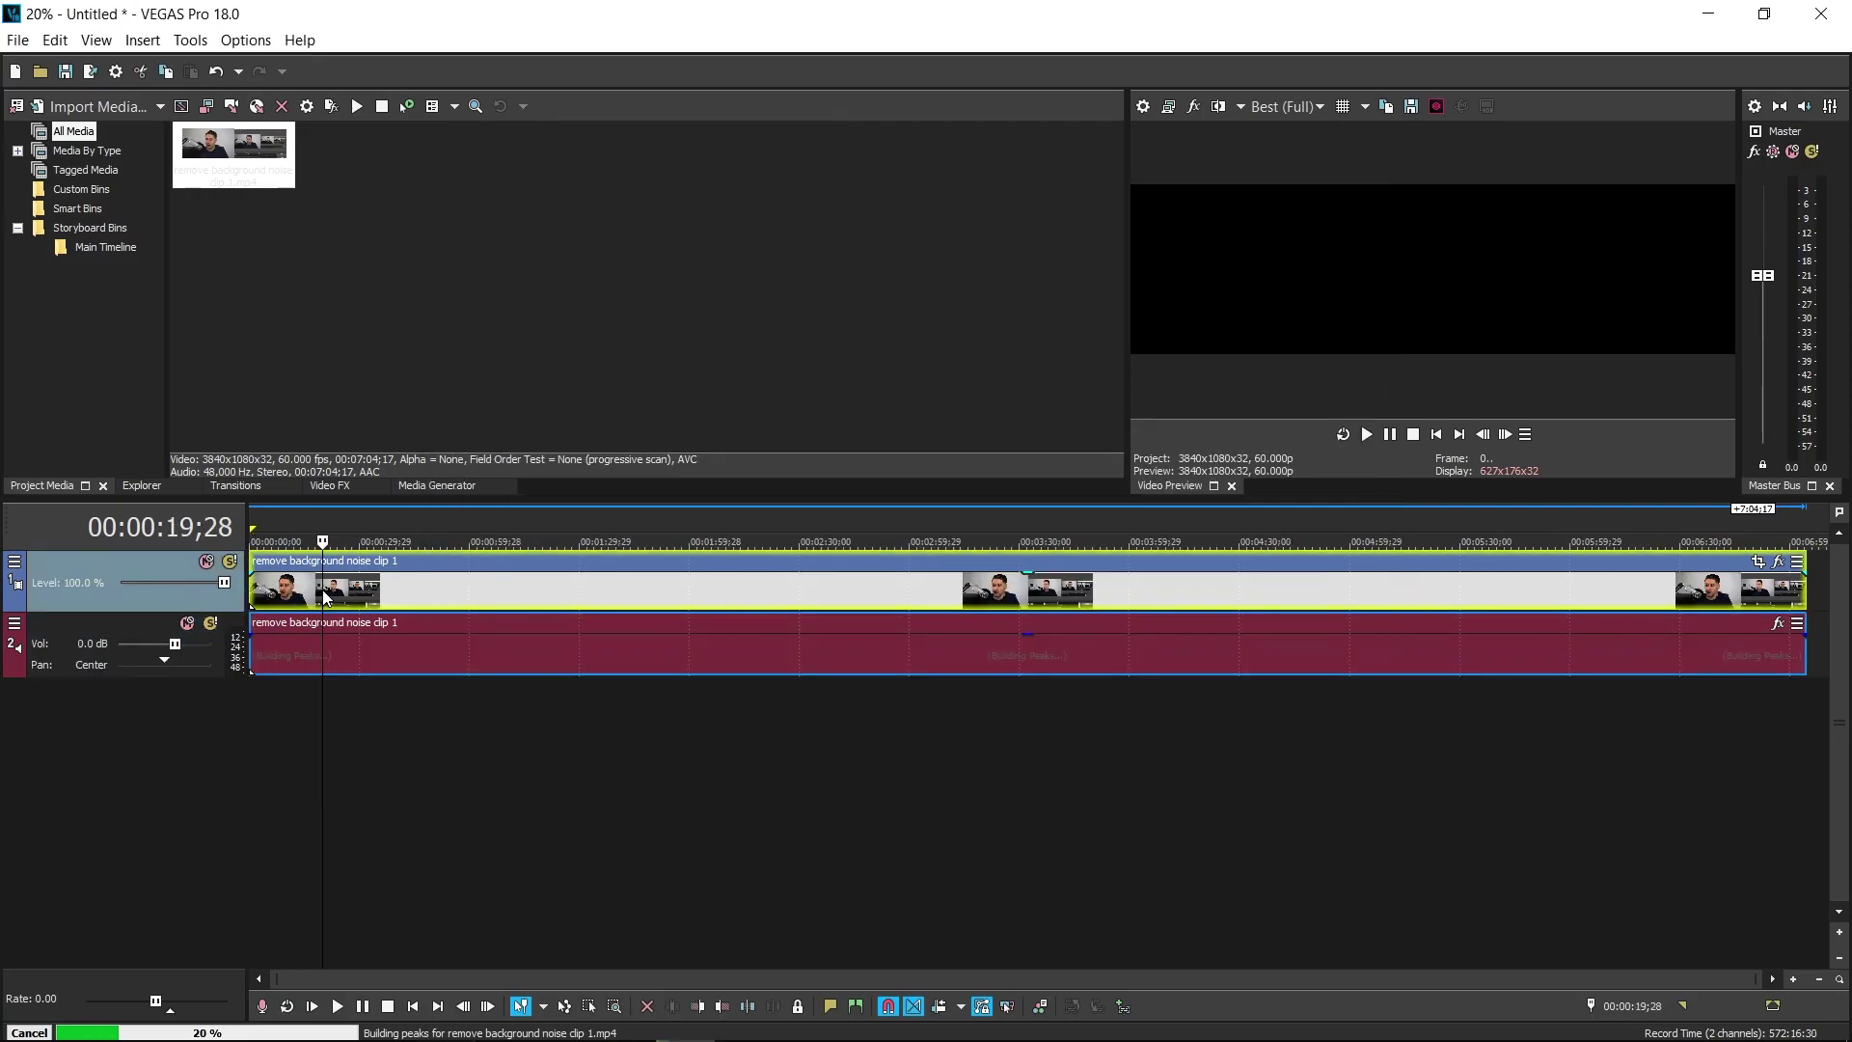
{"action": "left_click", "coordinate": [262, 592]}
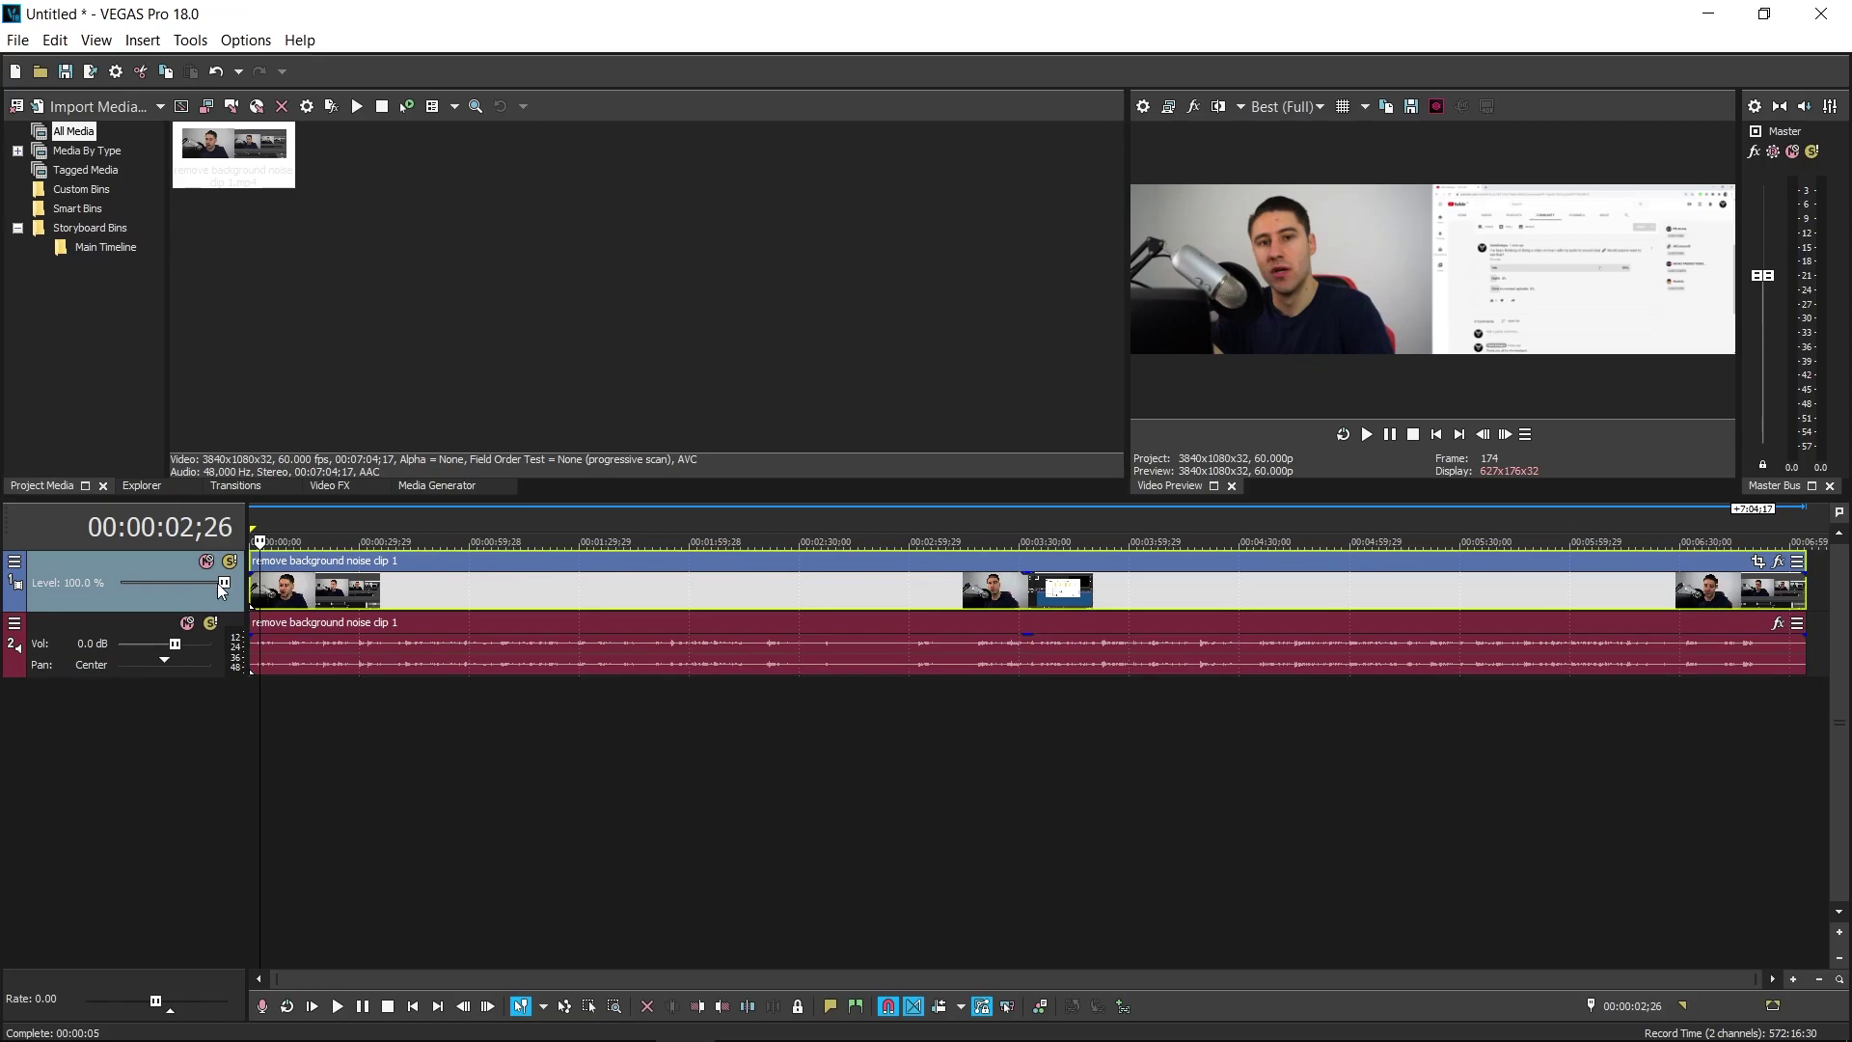
Delete the clip's original audio event, leaving the video only.
{"action": "left_click", "coordinate": [130, 629]}
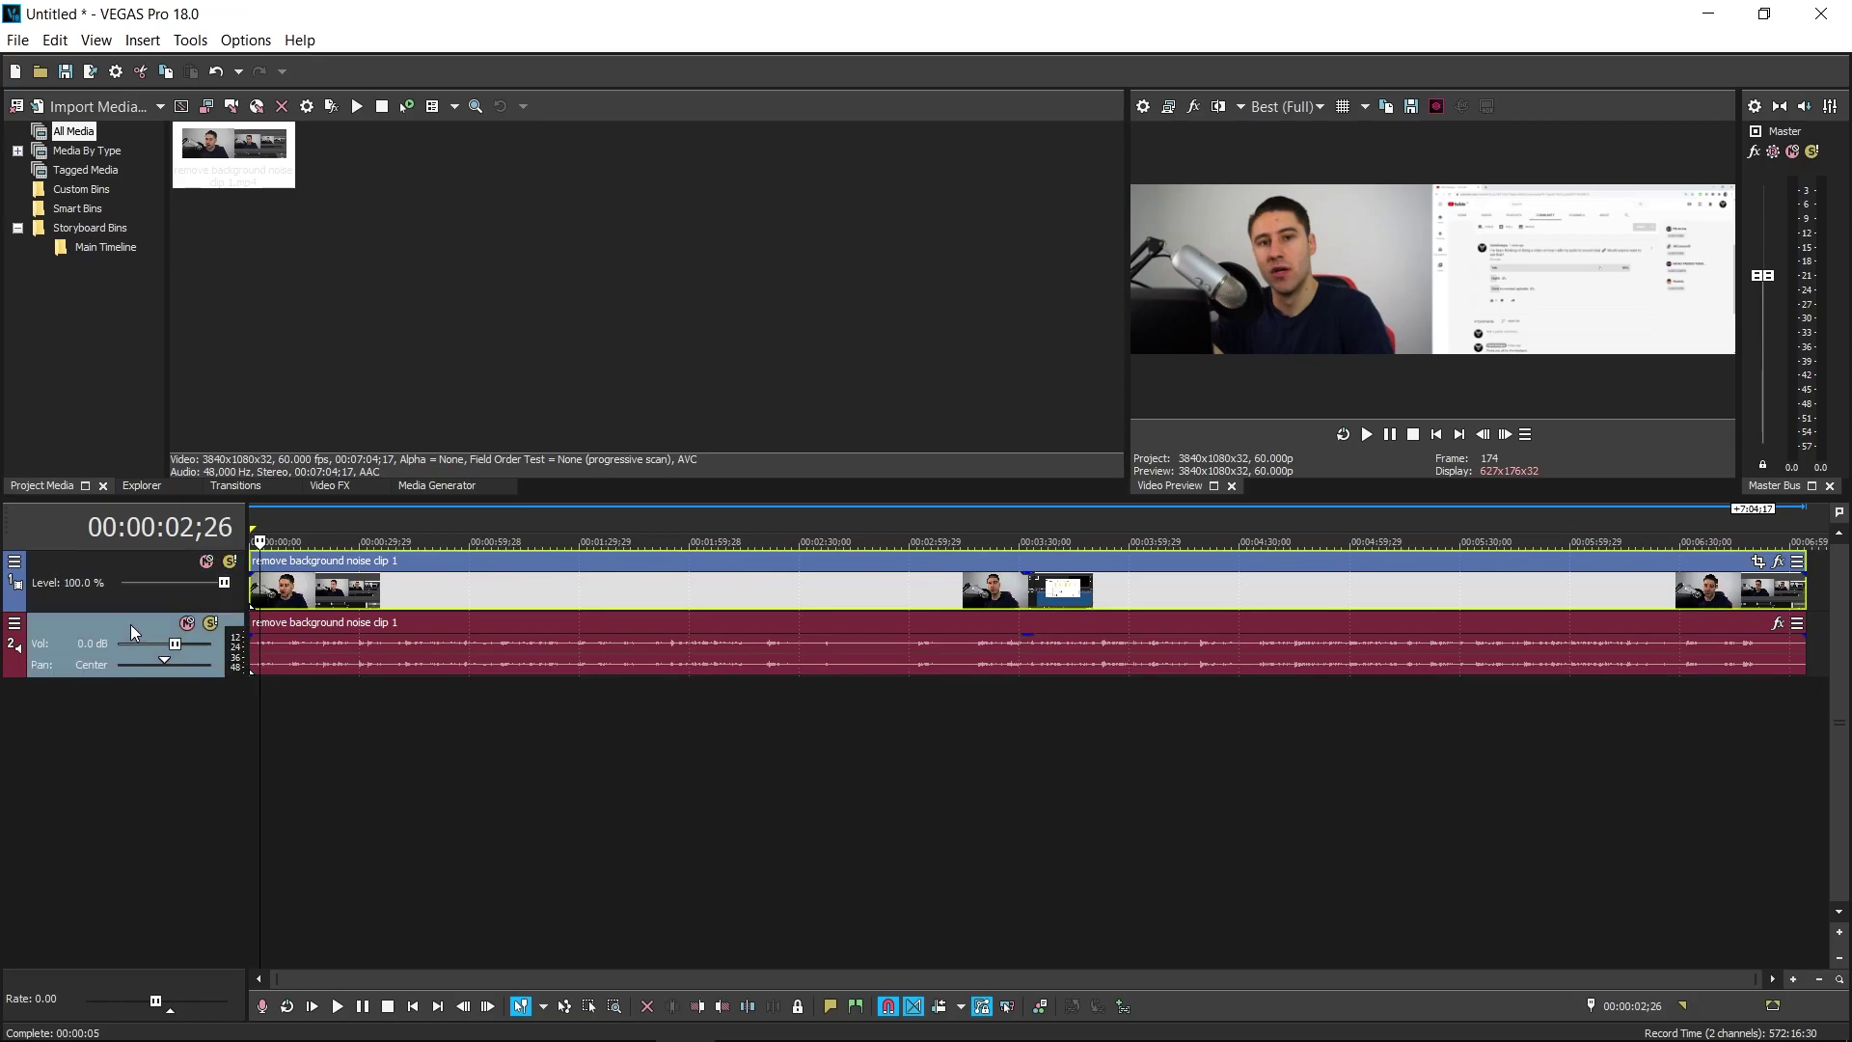
{"action": "left_click", "coordinate": [311, 654]}
{"action": "key", "text": "Delete"}
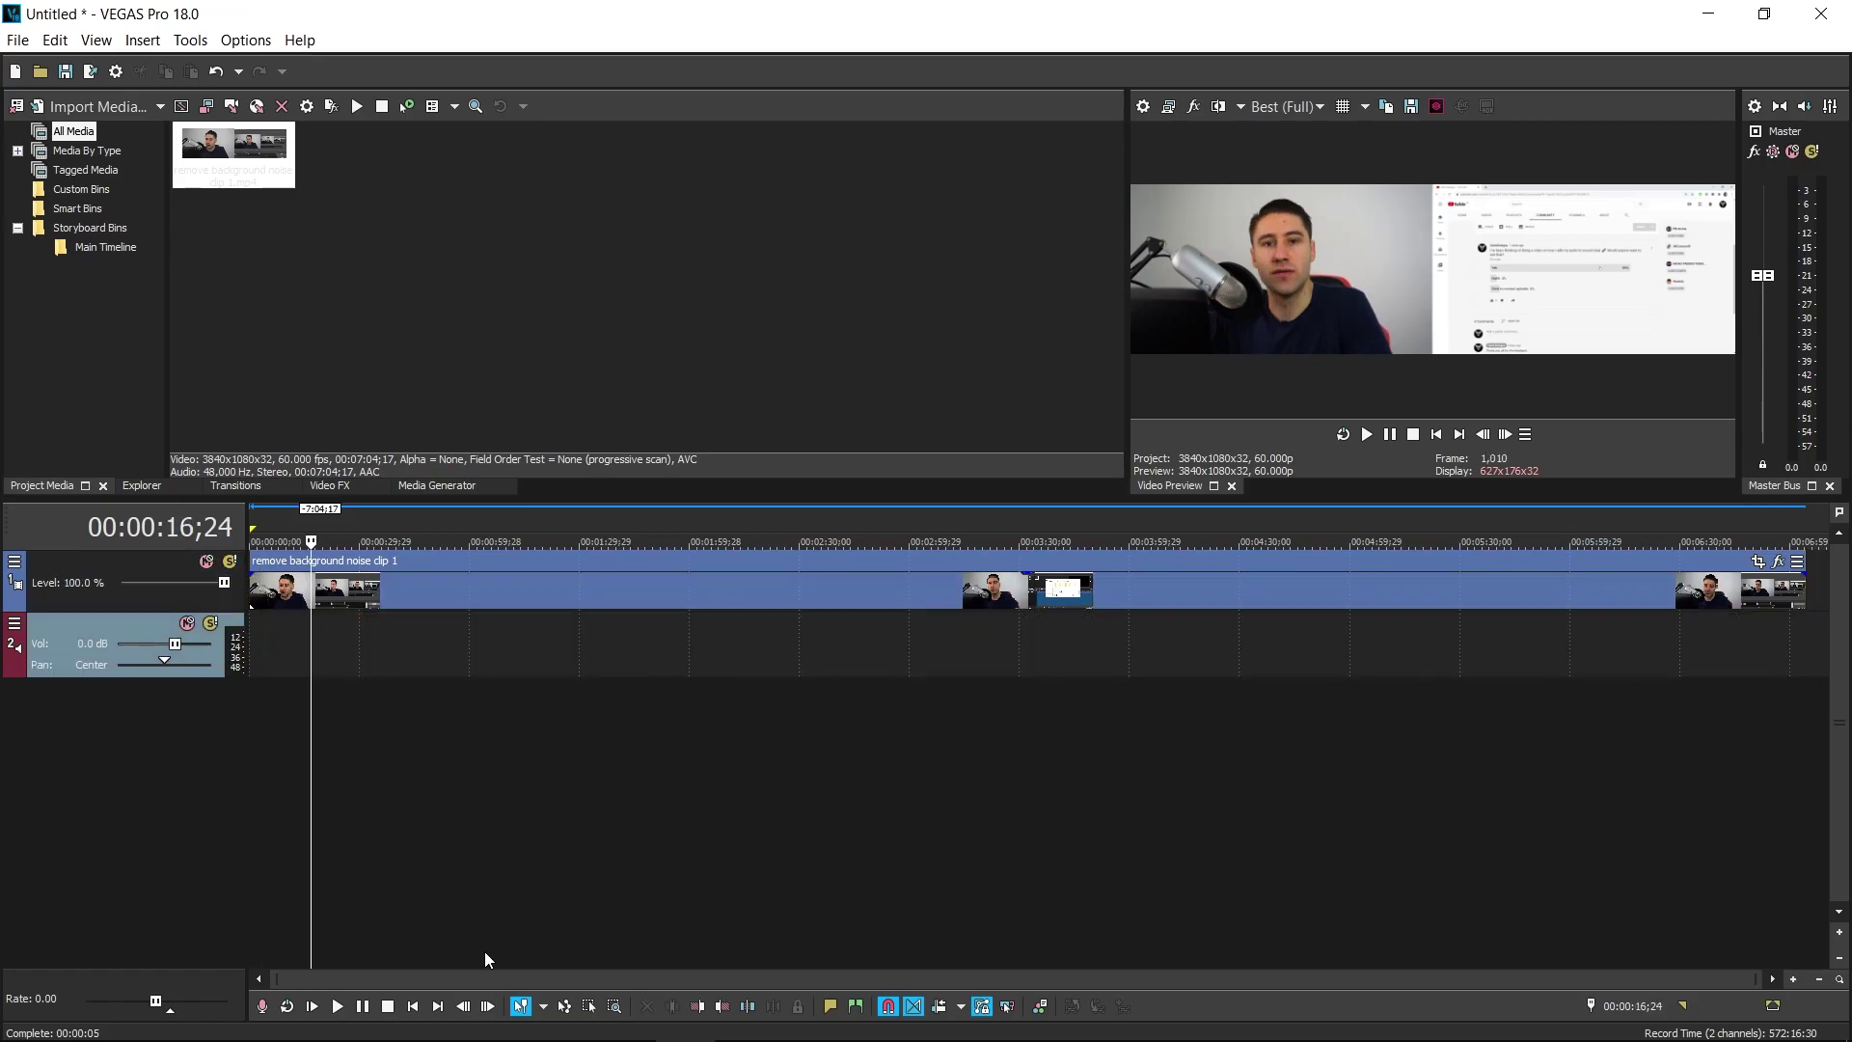
Drag the 'remove background noise voice 1 hd' WAV onto the audio track beneath the video.
{"action": "left_click", "coordinate": [442, 1021]}
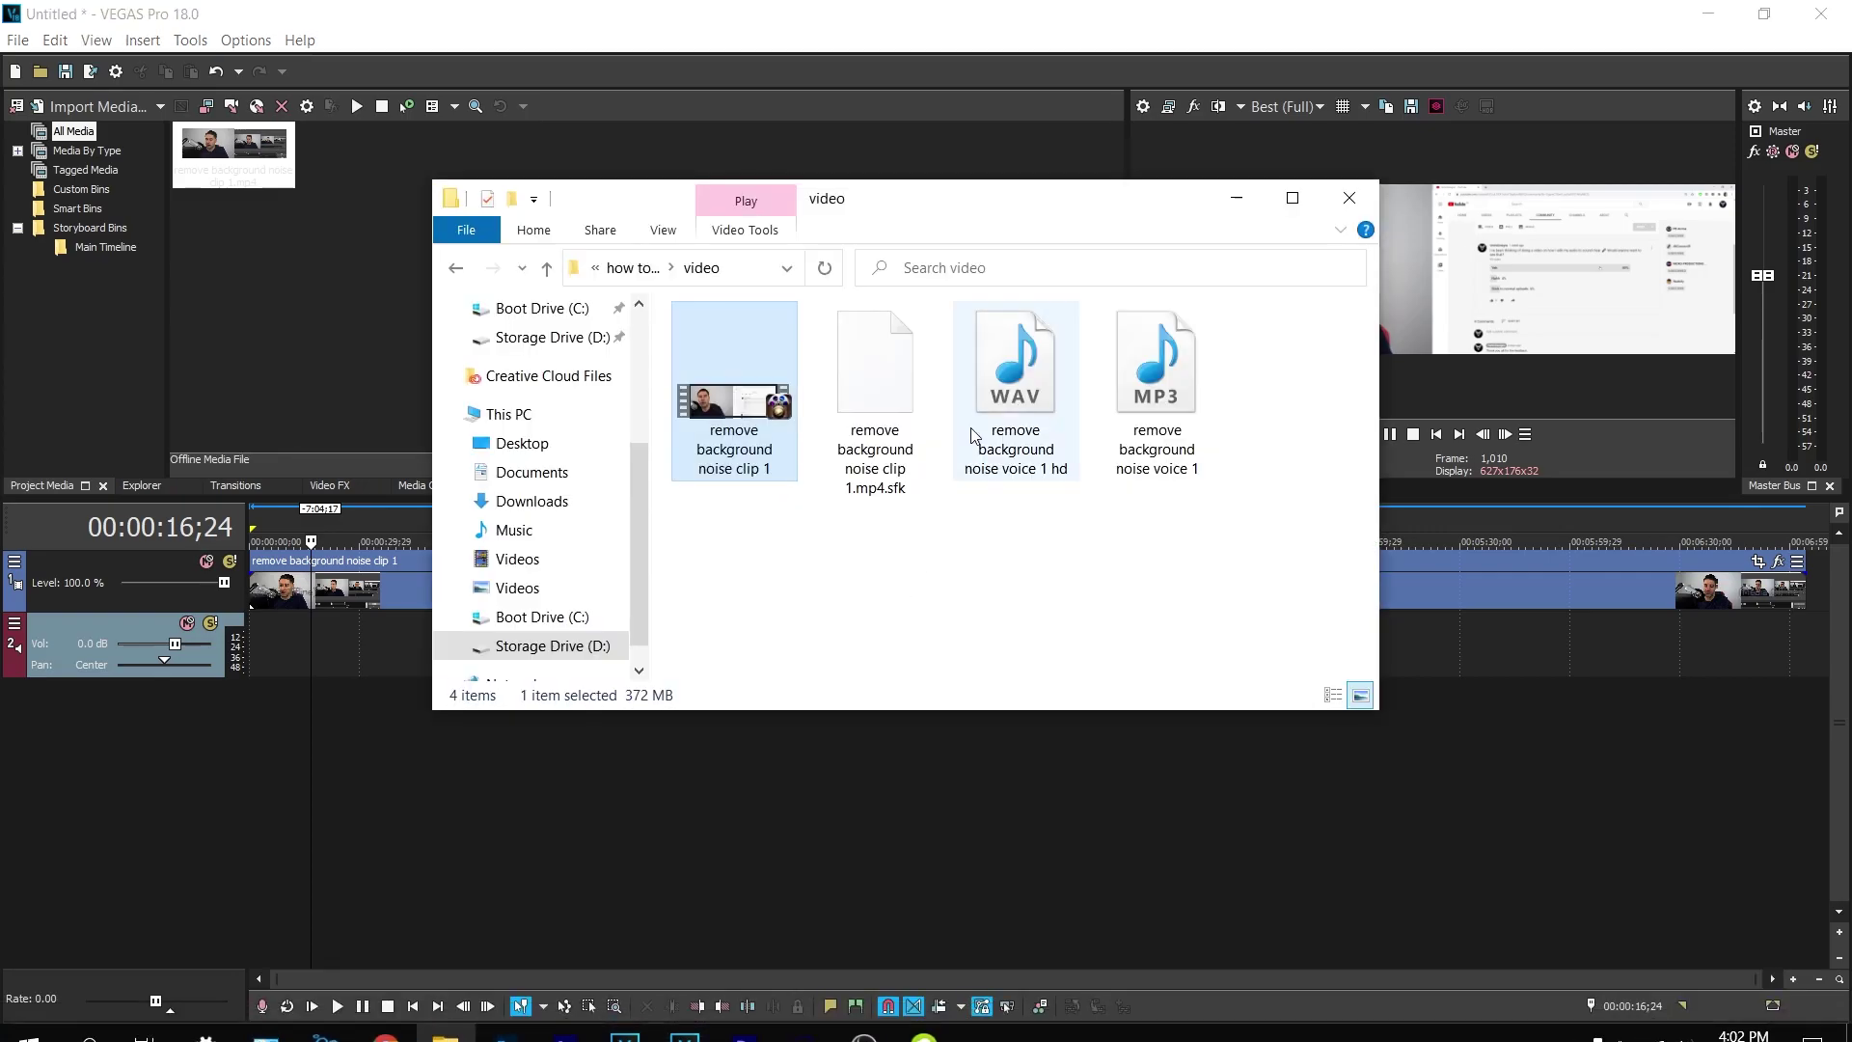
{"action": "left_click_drag", "start_coordinate": [1029, 392], "coordinate": [275, 603]}
{"action": "left_click", "coordinate": [275, 603]}
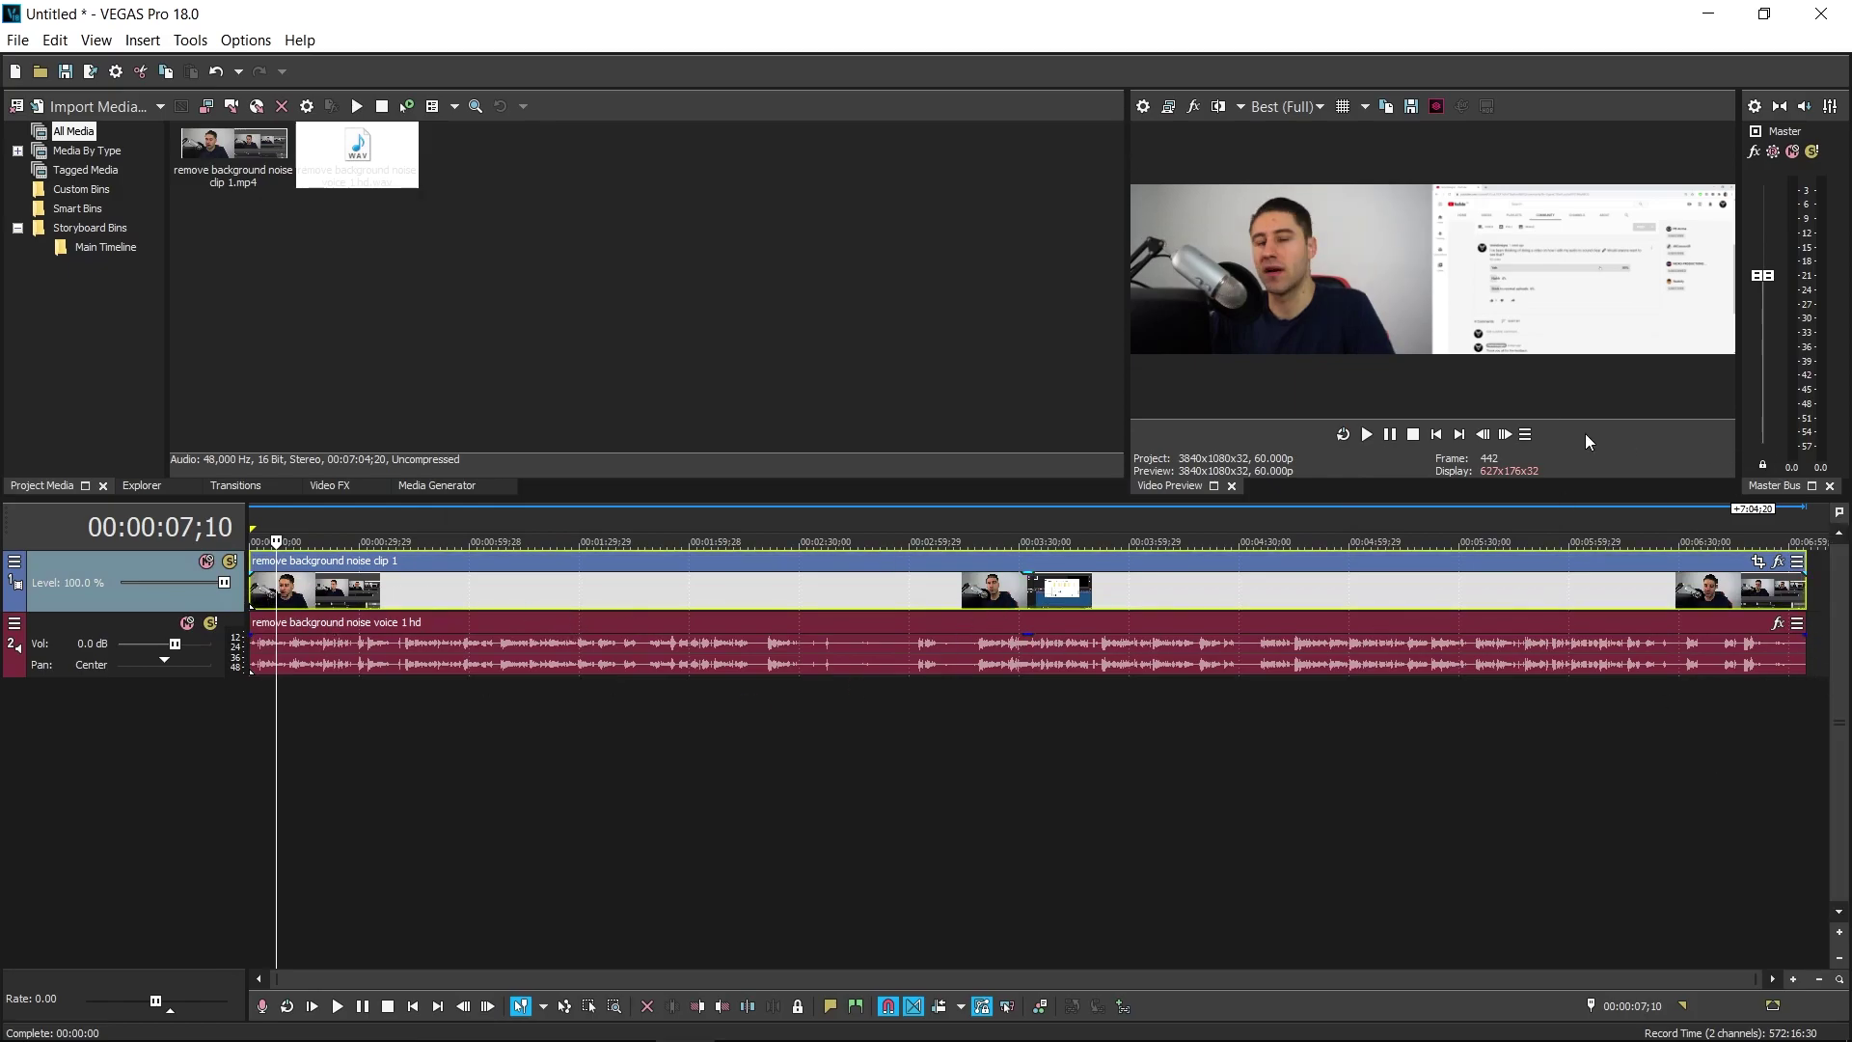
{"action": "left_click", "coordinate": [1436, 434]}
Select the voice and video events together, then undo a trial move so both start at zero.
{"action": "left_click", "coordinate": [303, 632]}
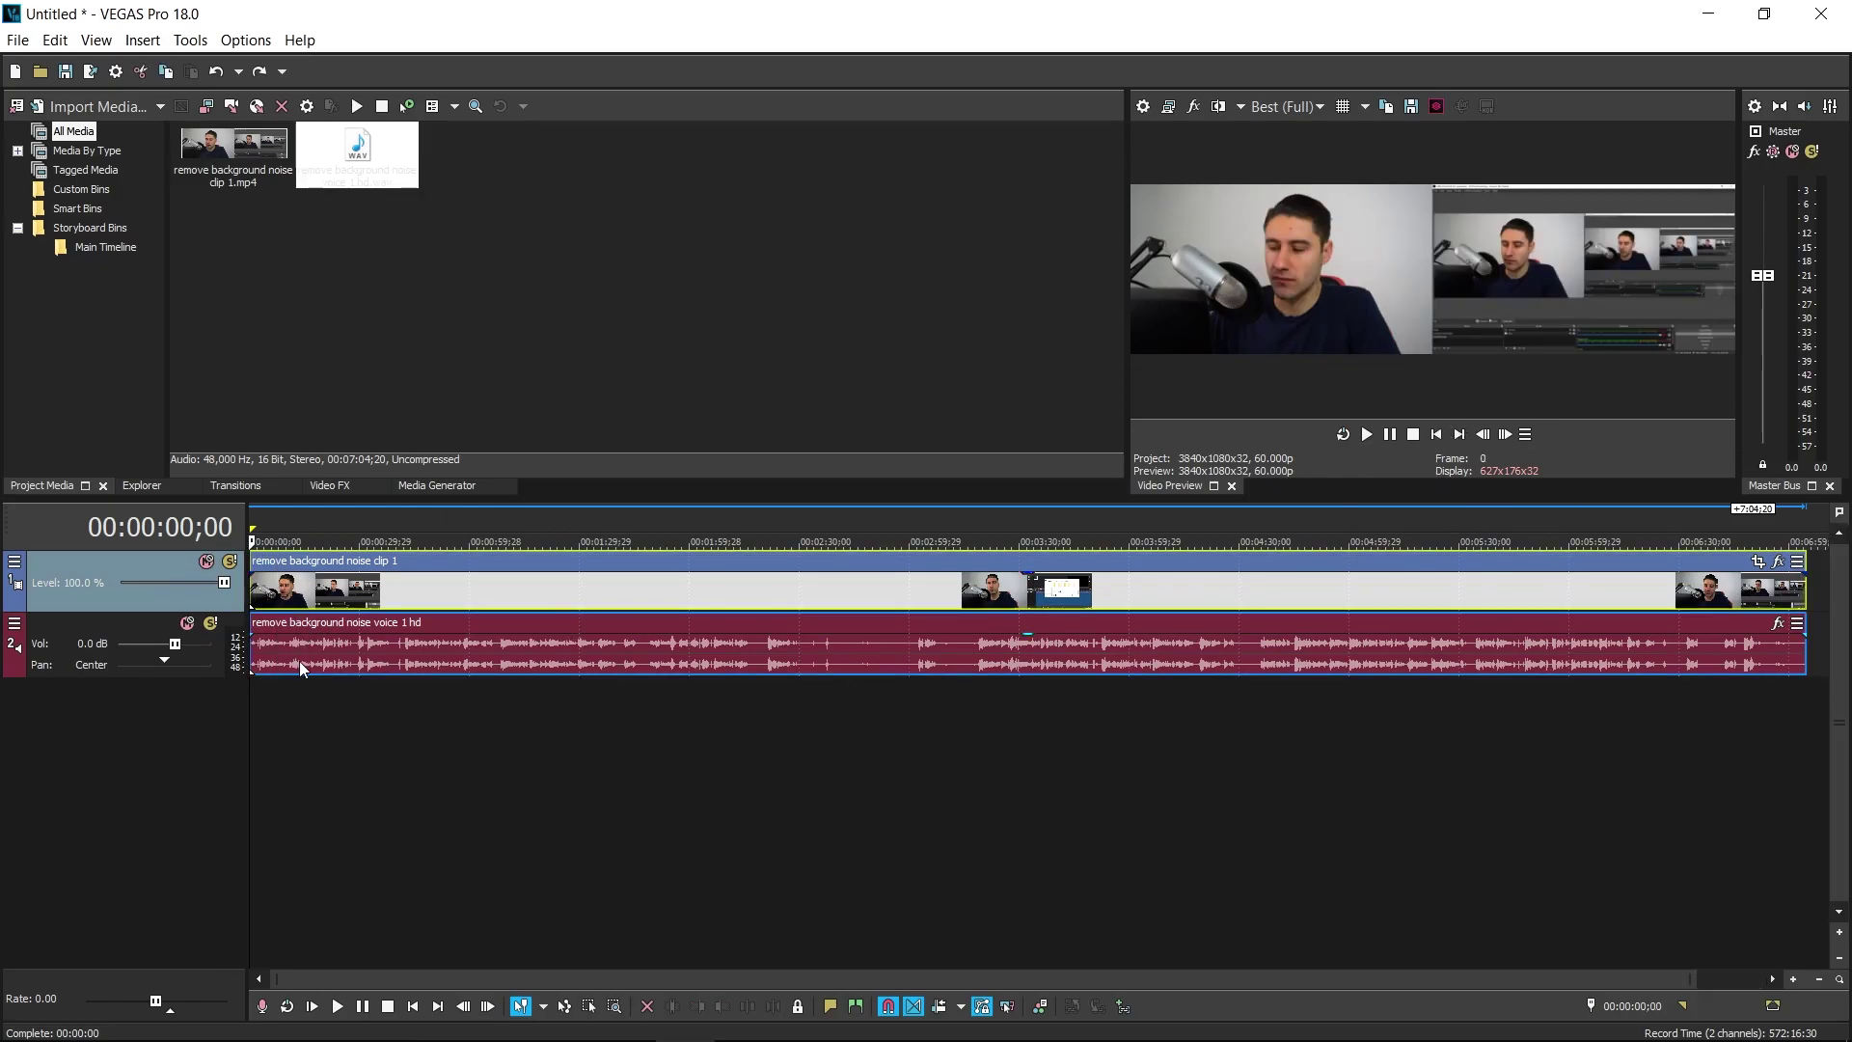
{"action": "left_click", "coordinate": [293, 653]}
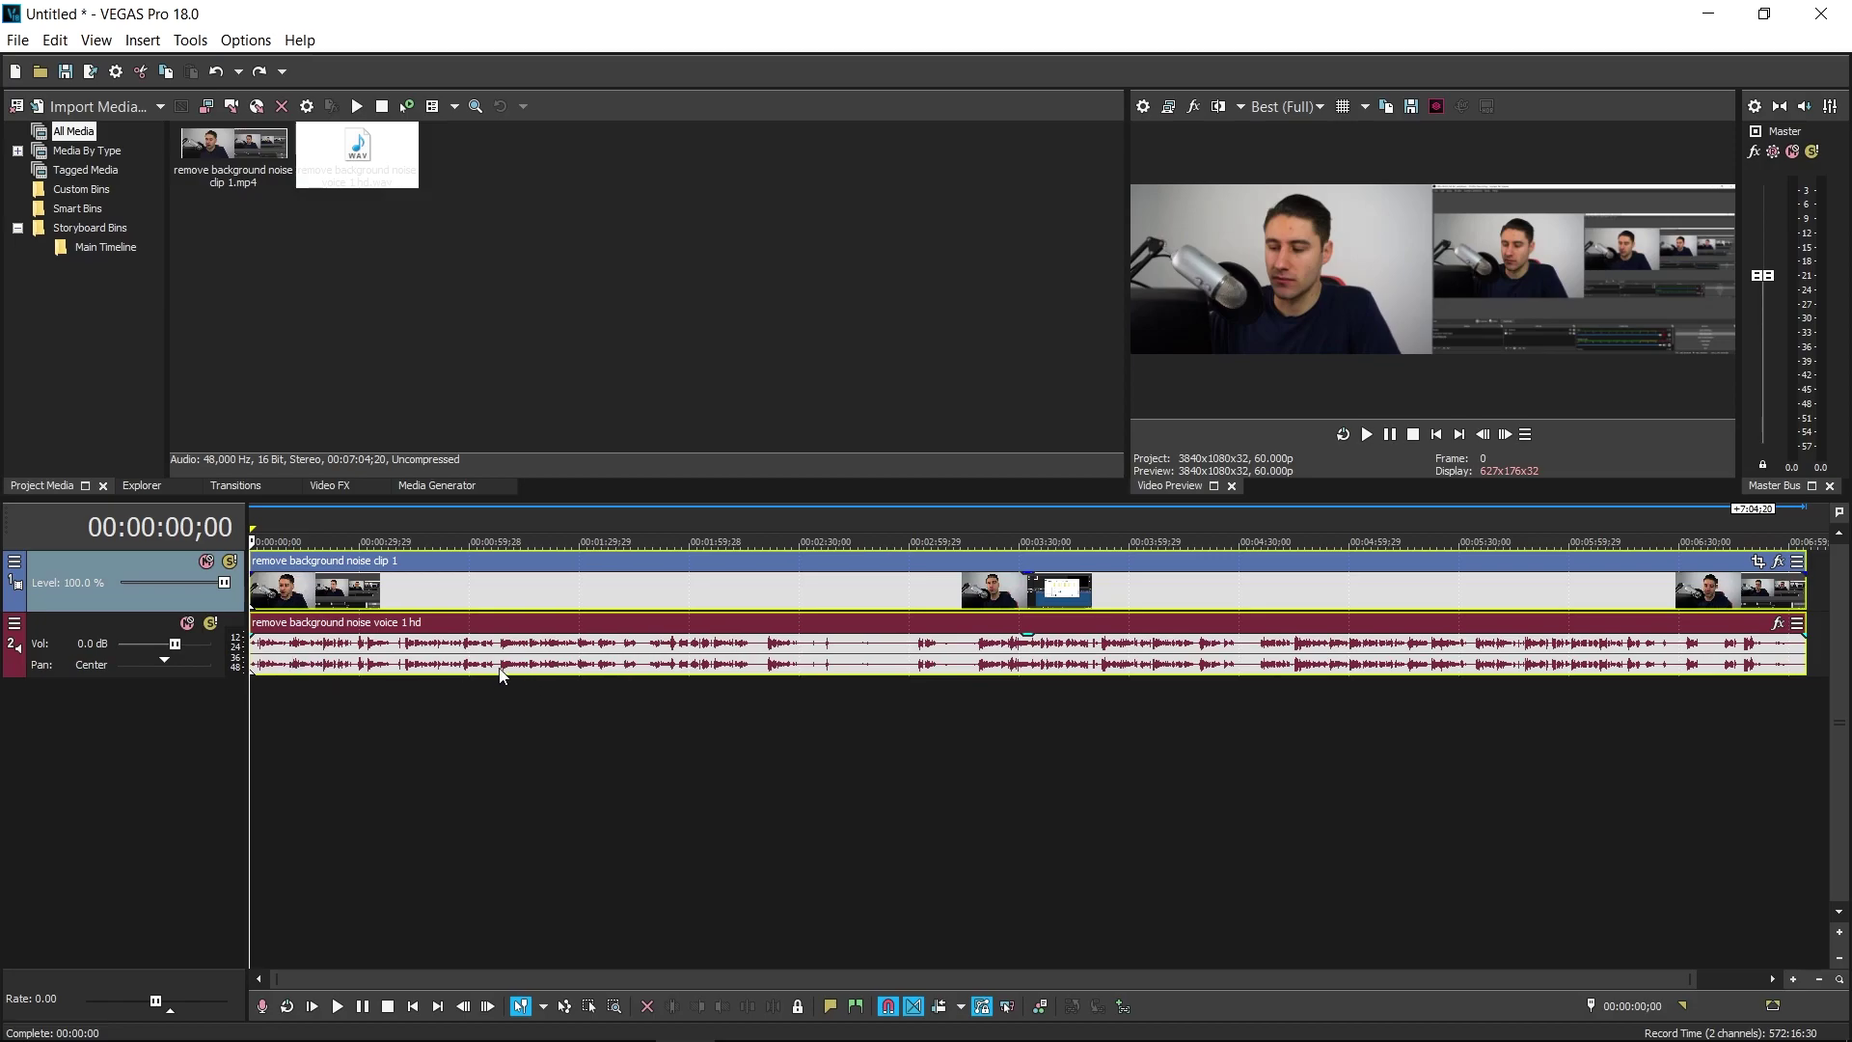
{"action": "left_click", "coordinate": [297, 586]}
{"action": "mouse_move", "coordinate": [347, 599]}
{"action": "left_mouse_down"}
{"action": "mouse_move", "coordinate": [416, 605]}
{"action": "mouse_move", "coordinate": [375, 604]}
{"action": "left_mouse_up"}
{"action": "key", "text": "ctrl+z"}
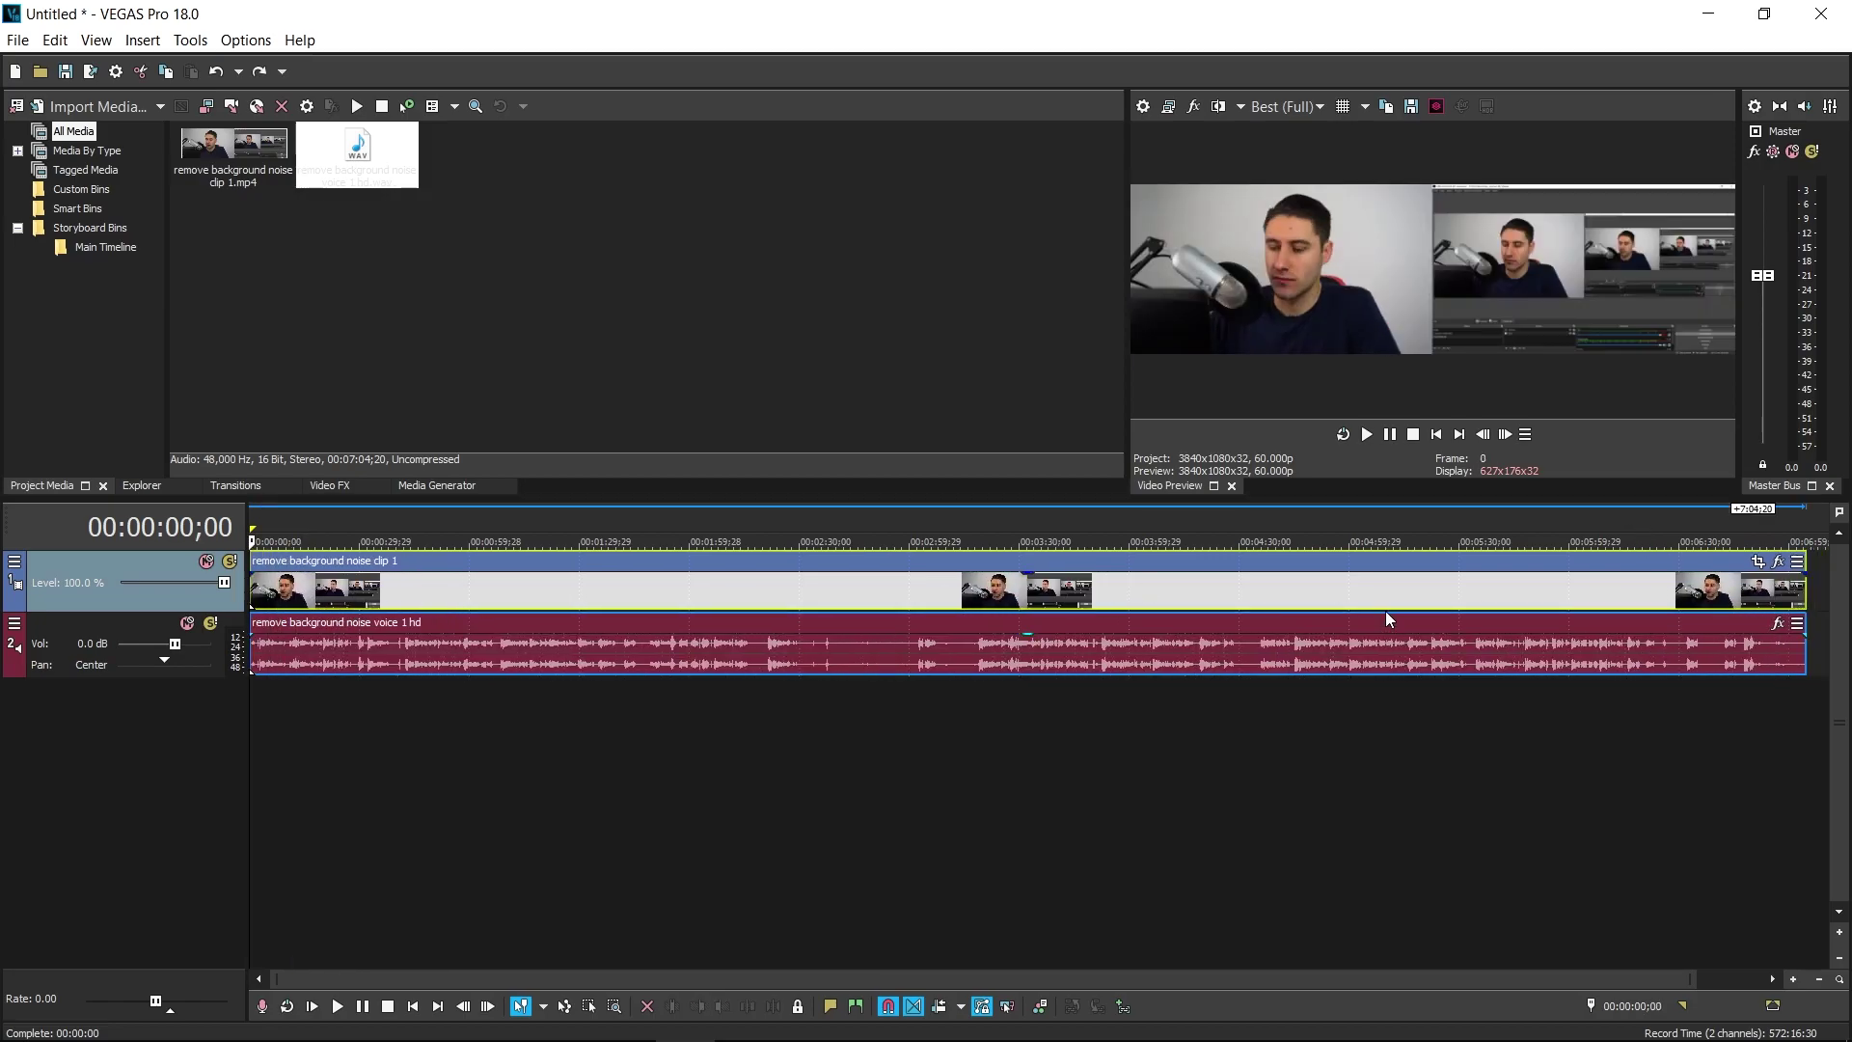